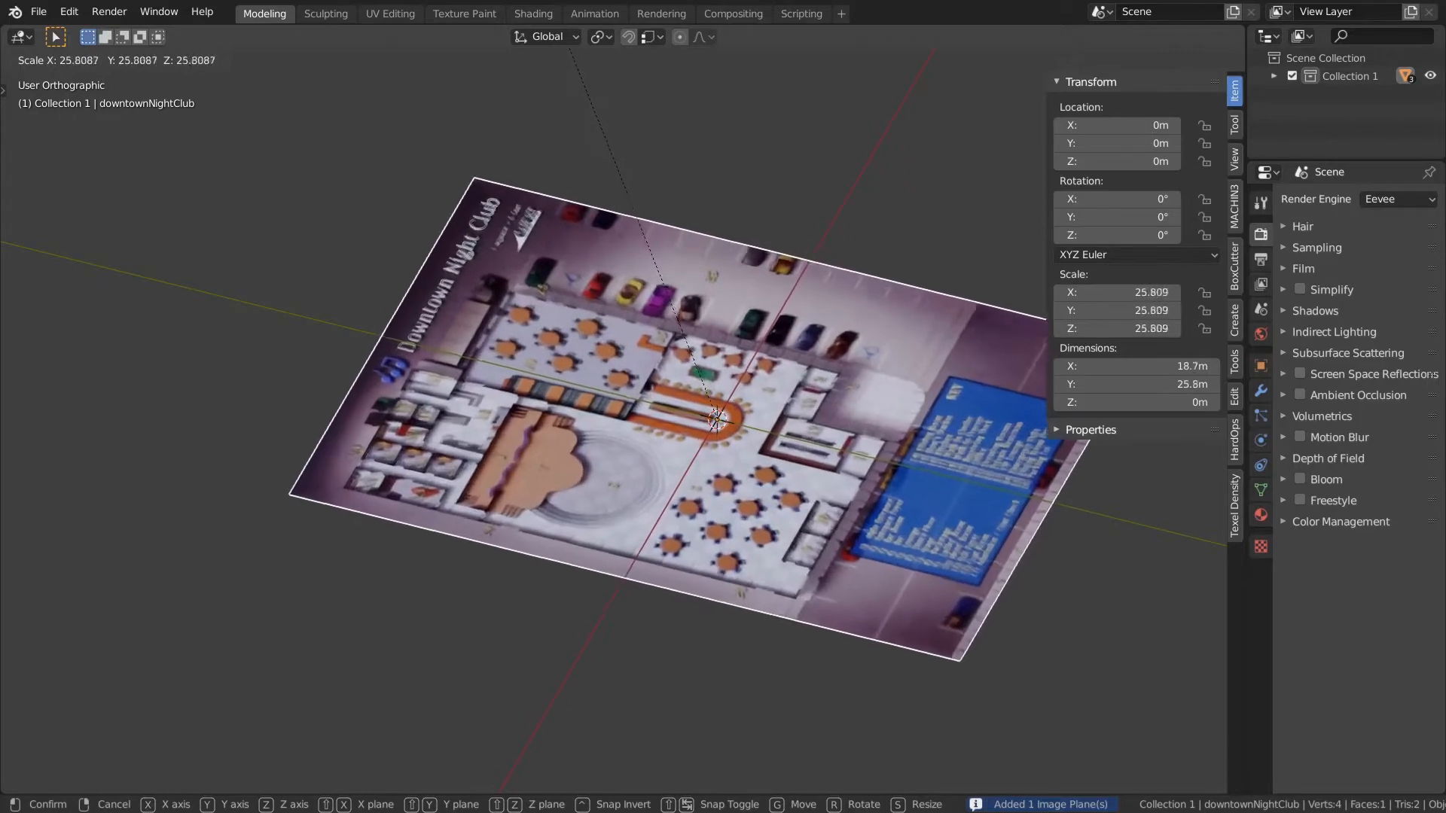
Step: Scale the floor plan image plane uniformly to about 31.8 and apply its scale
click(811, 683)
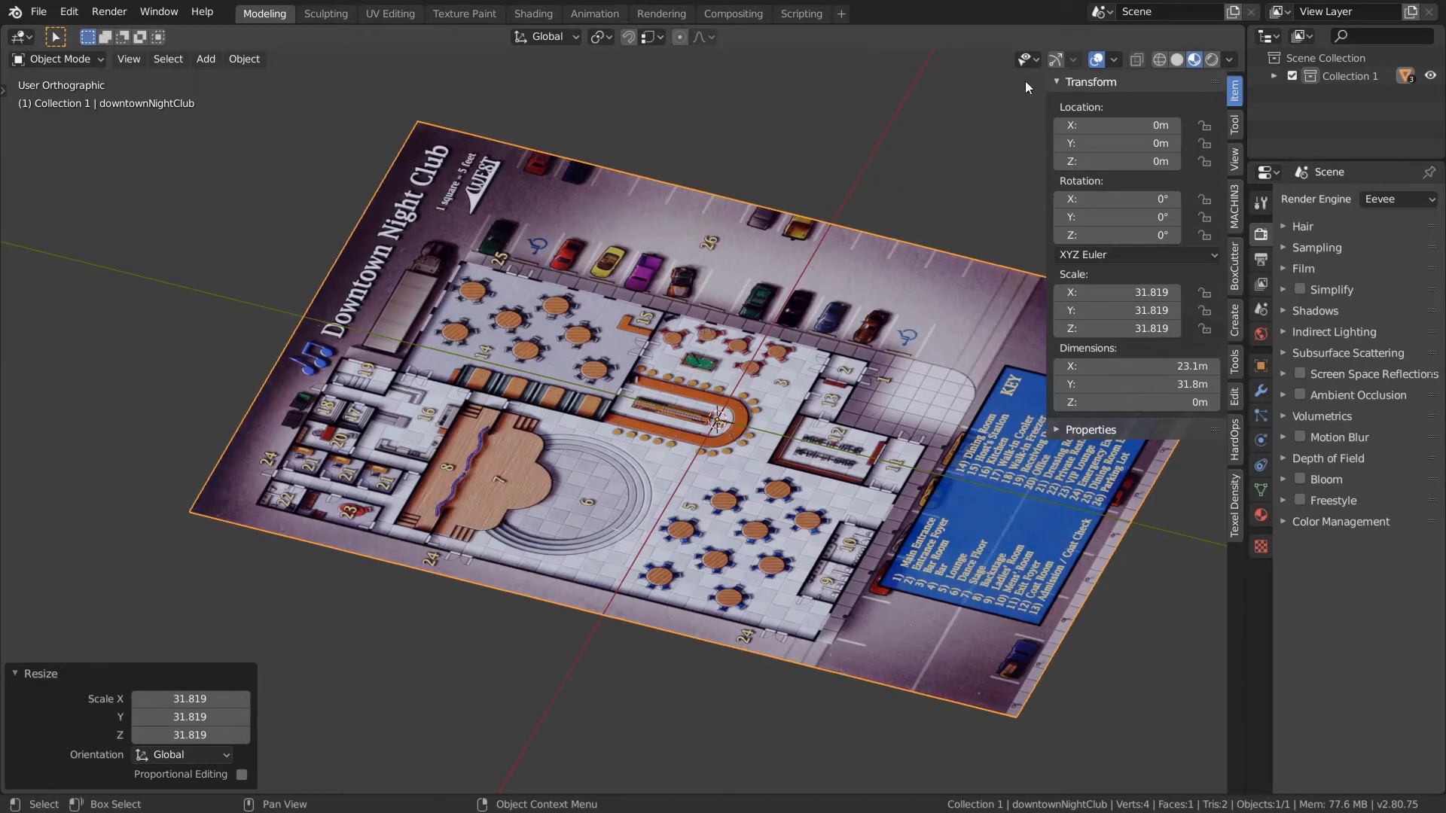
click(1178, 59)
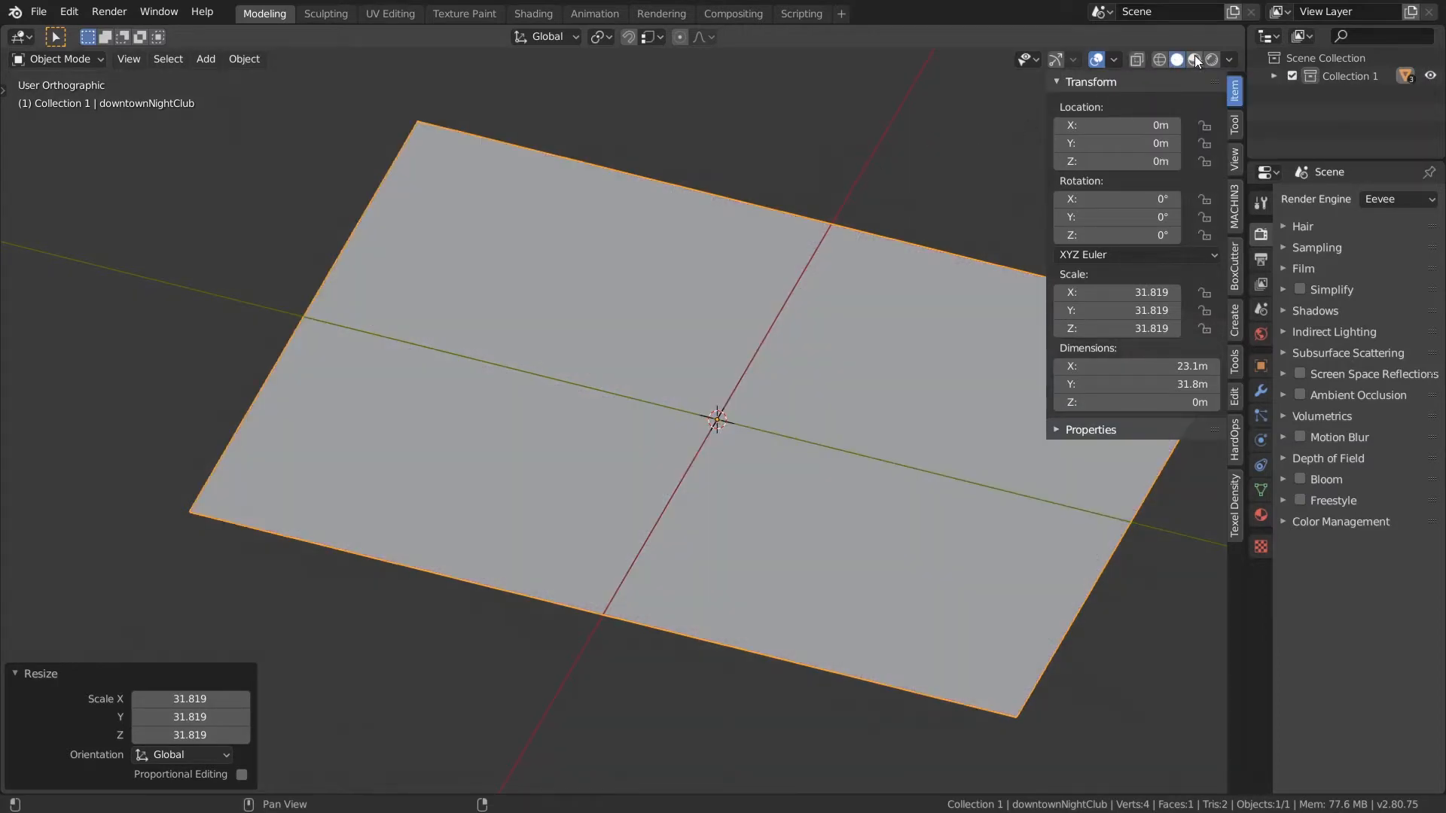
click(1196, 59)
click(246, 60)
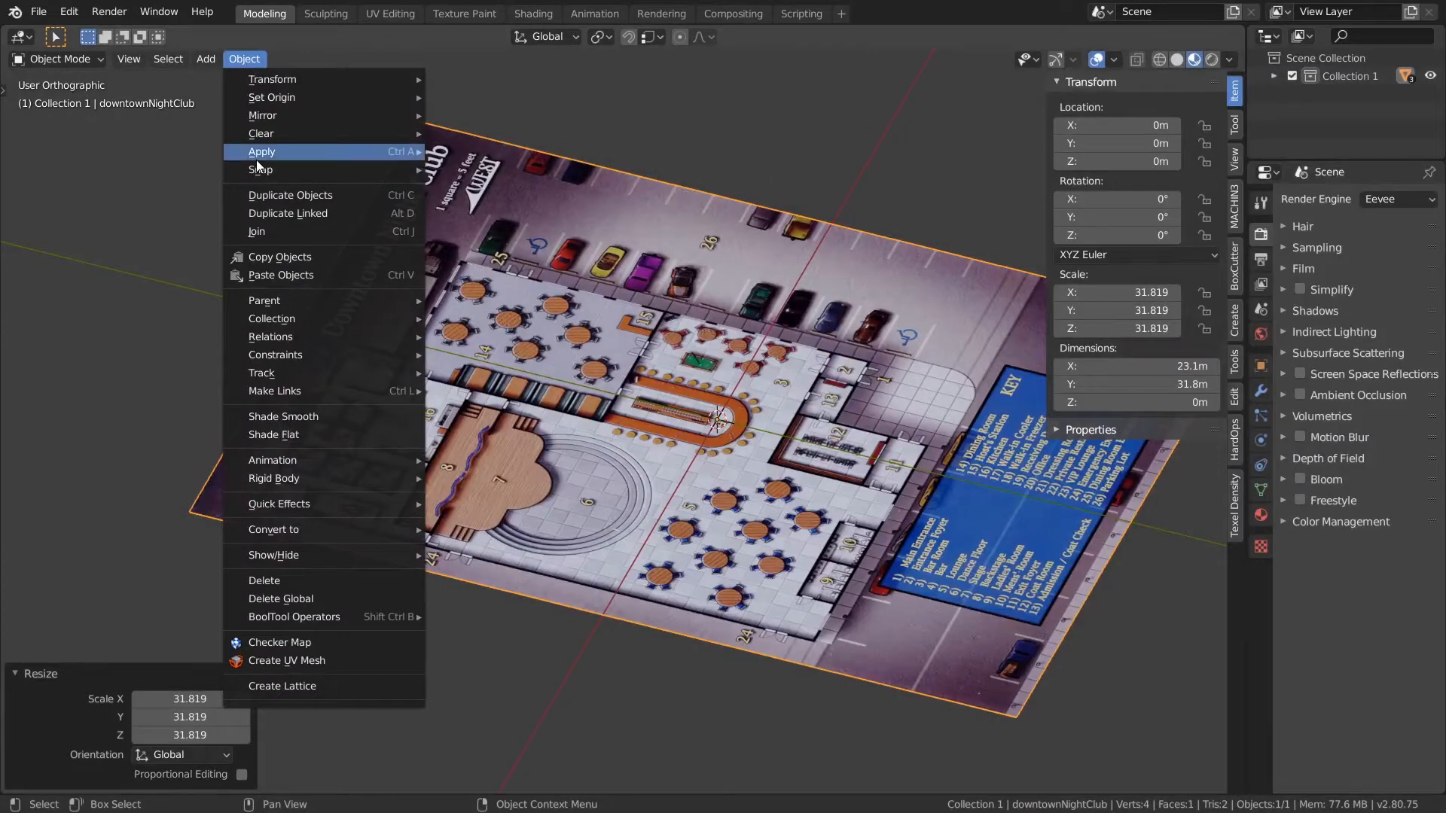
mouse_move(256, 155)
click(476, 187)
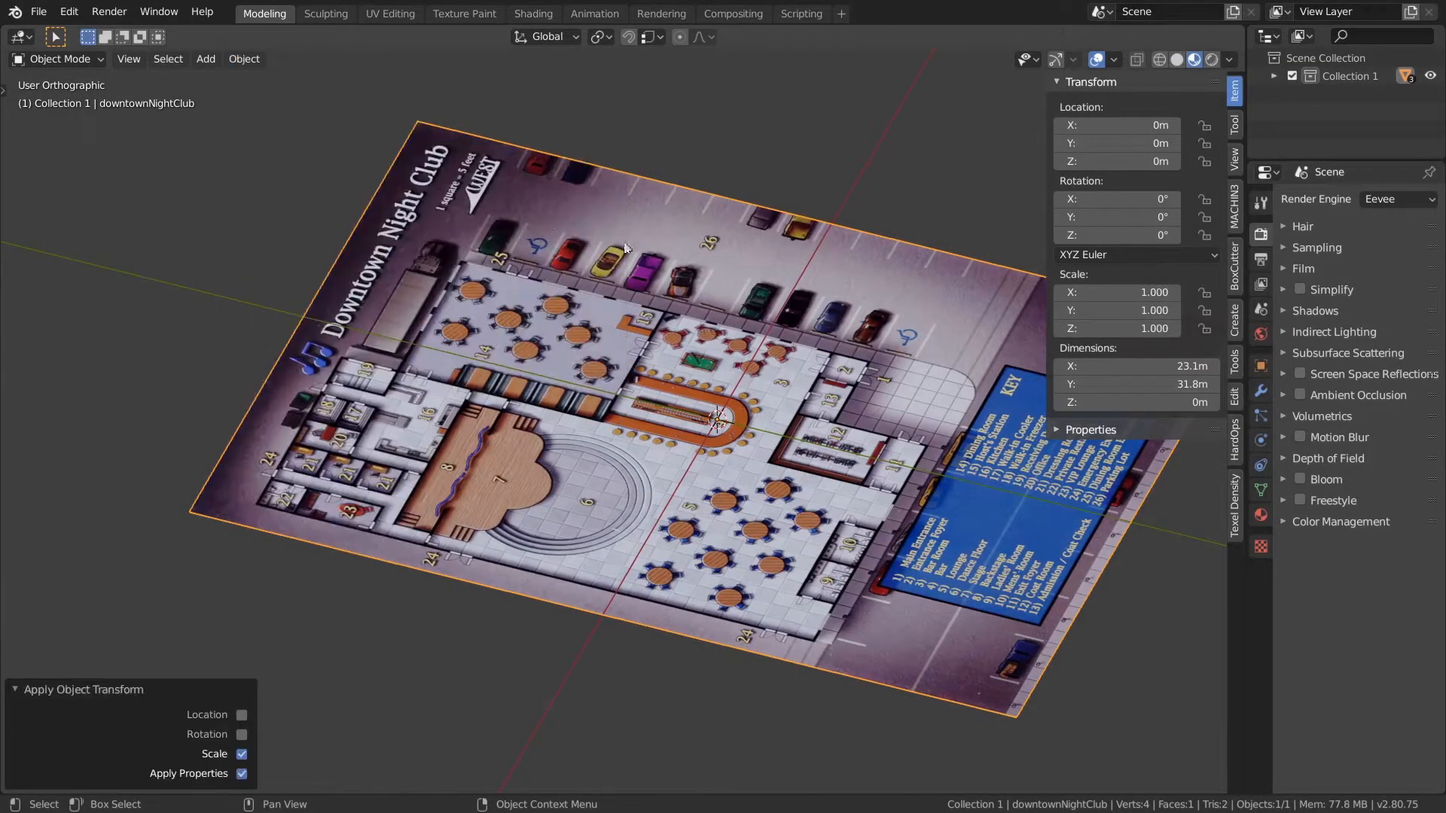
Step: Knife-cut the plan in Edit Mode with angle constraint along the outer wall from room 19's corner to the corner of room 18
key(Tab)
middle_drag(569, 232, 608, 318)
key(k)
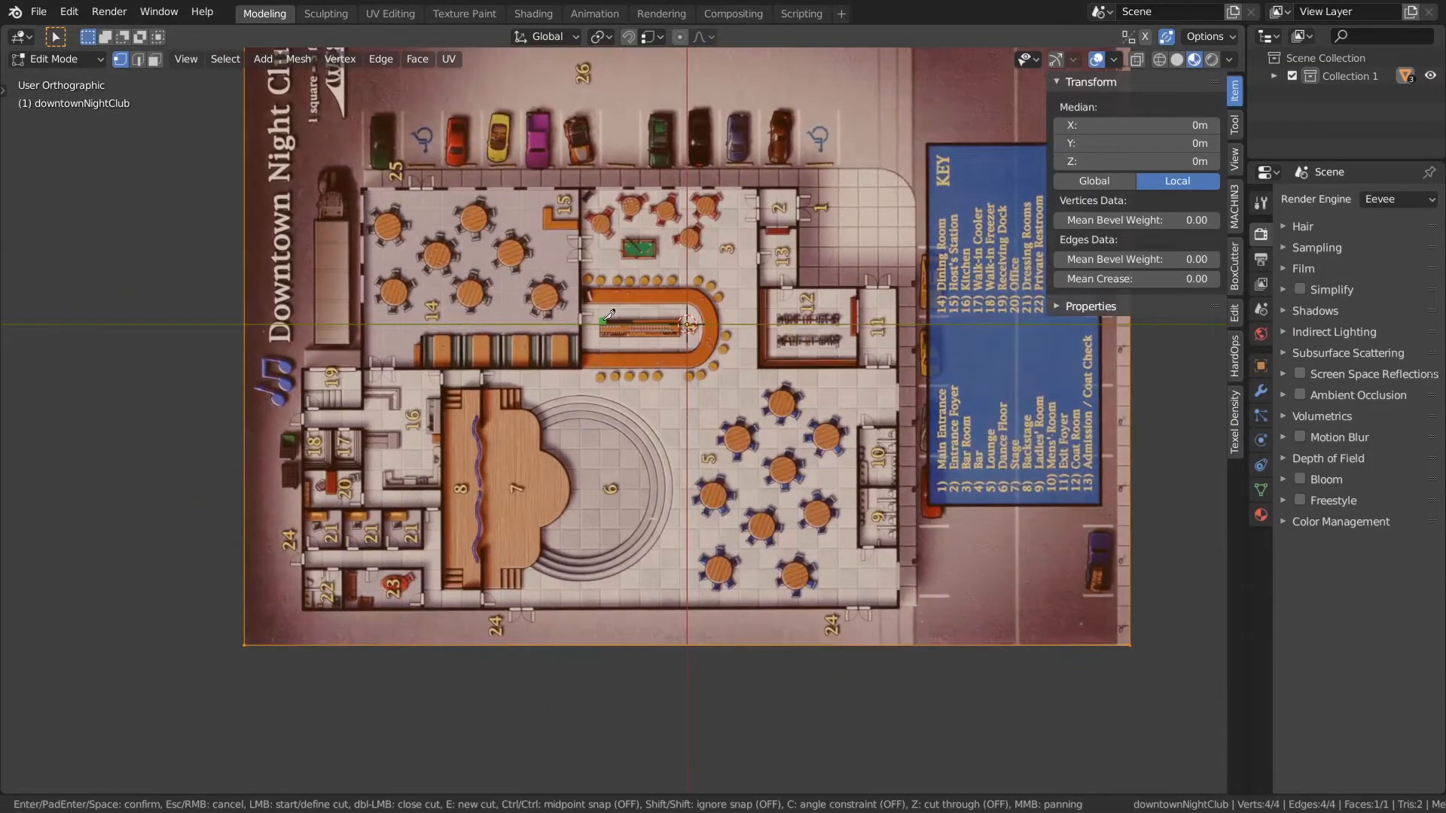
shift+middle_drag(482, 301, 744, 366)
scroll(718, 393, up, 8)
shift+middle_drag(502, 467, 788, 251)
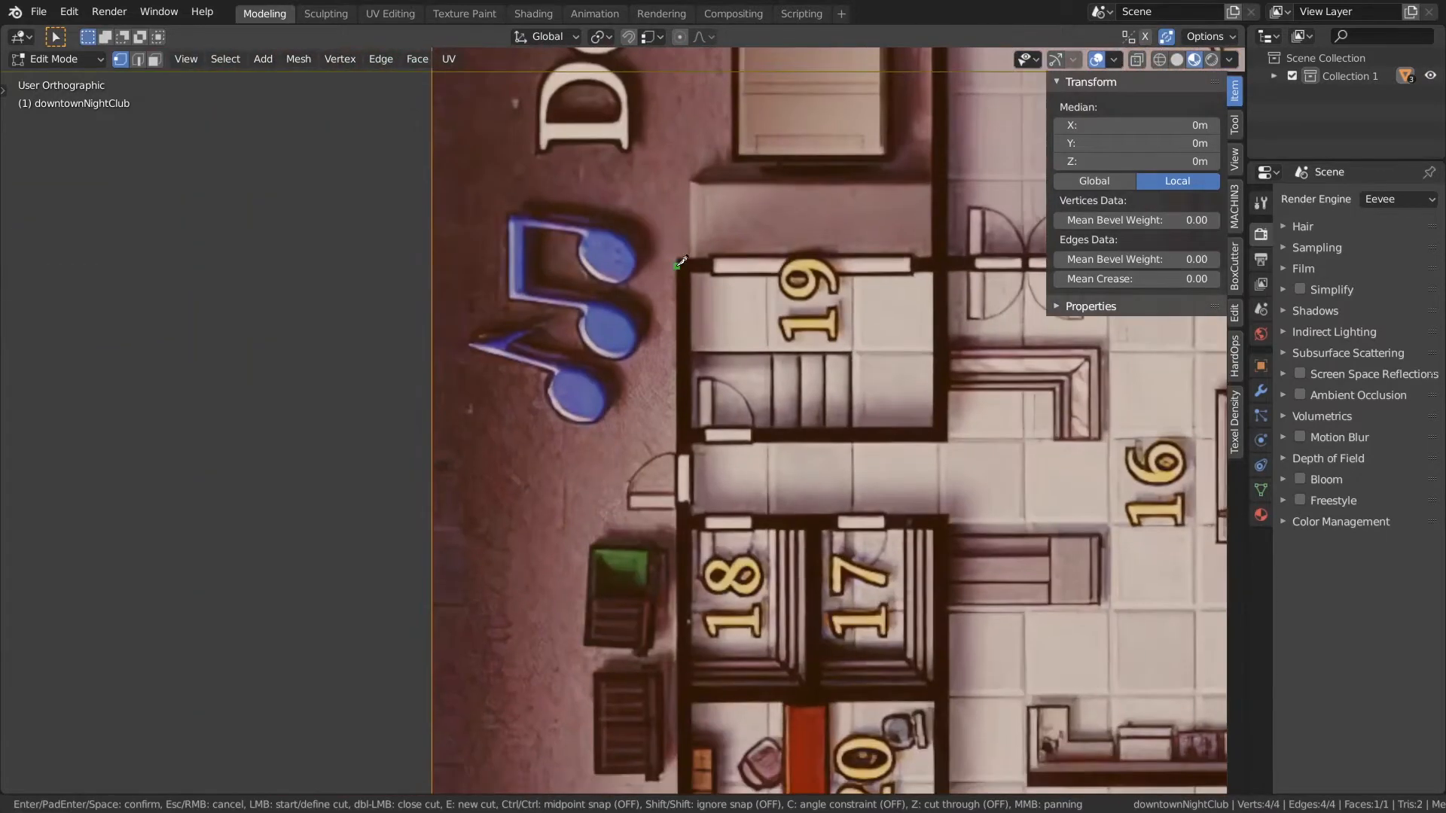
click(685, 264)
key(c)
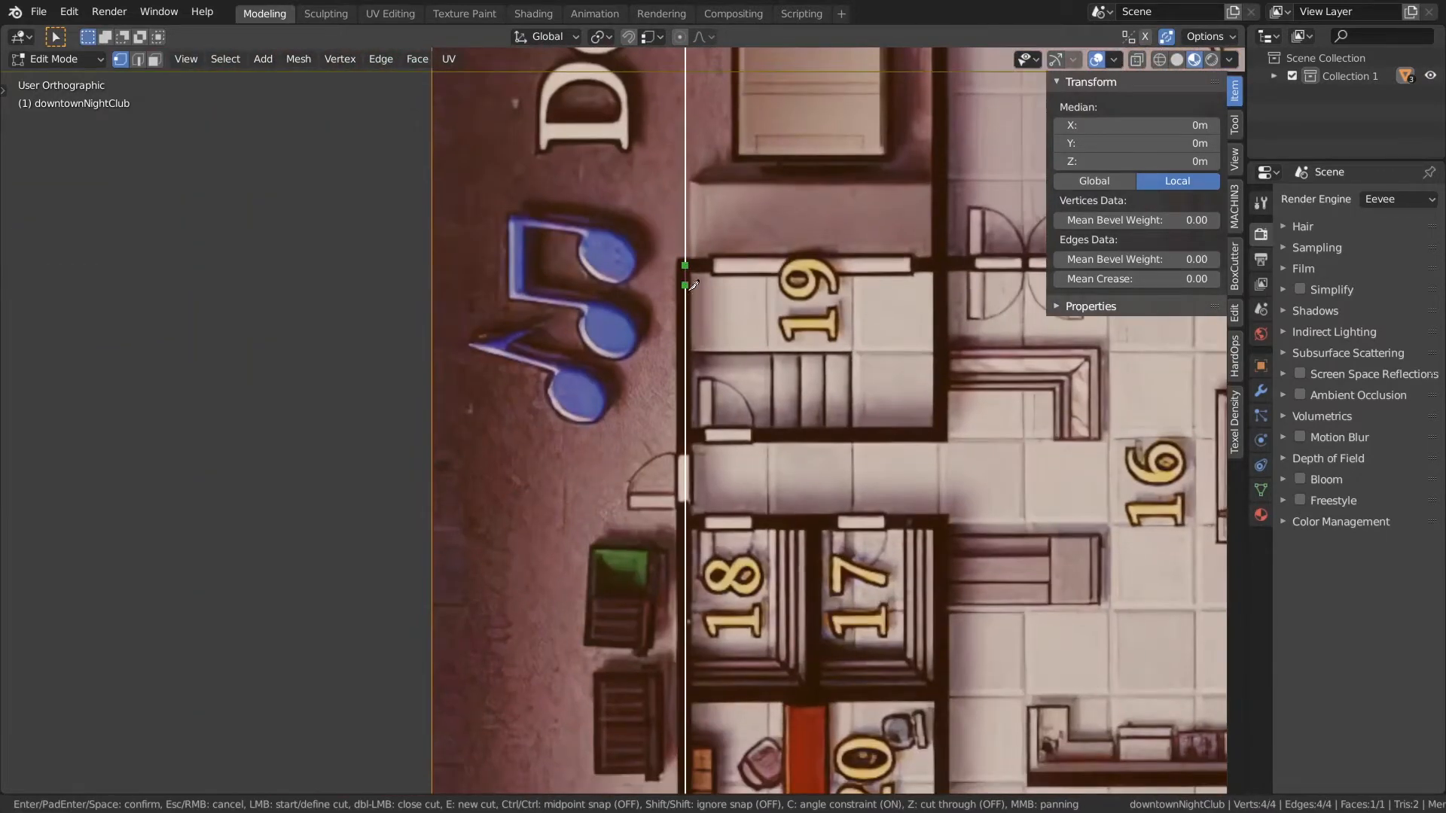
click(696, 432)
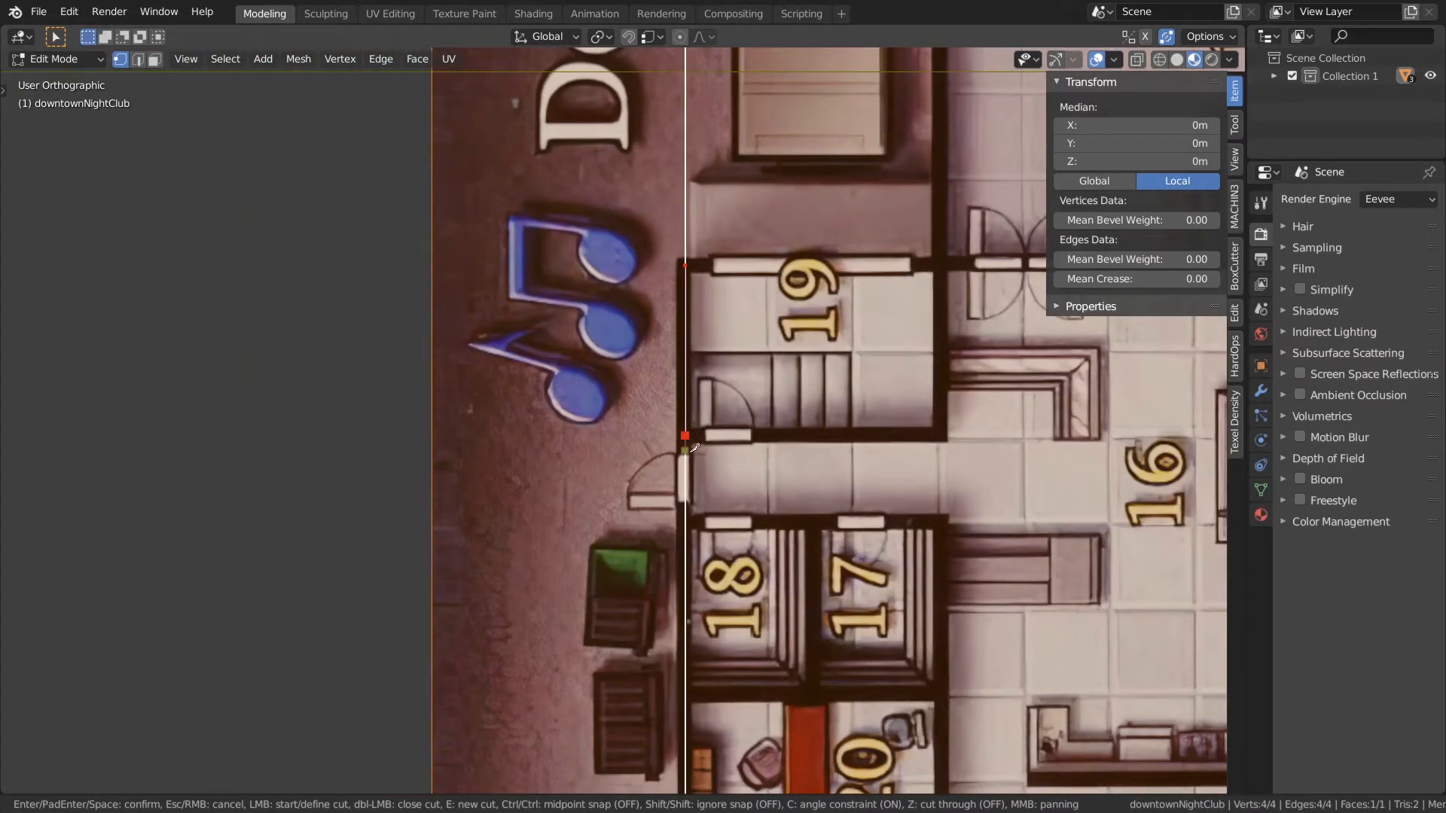
click(693, 519)
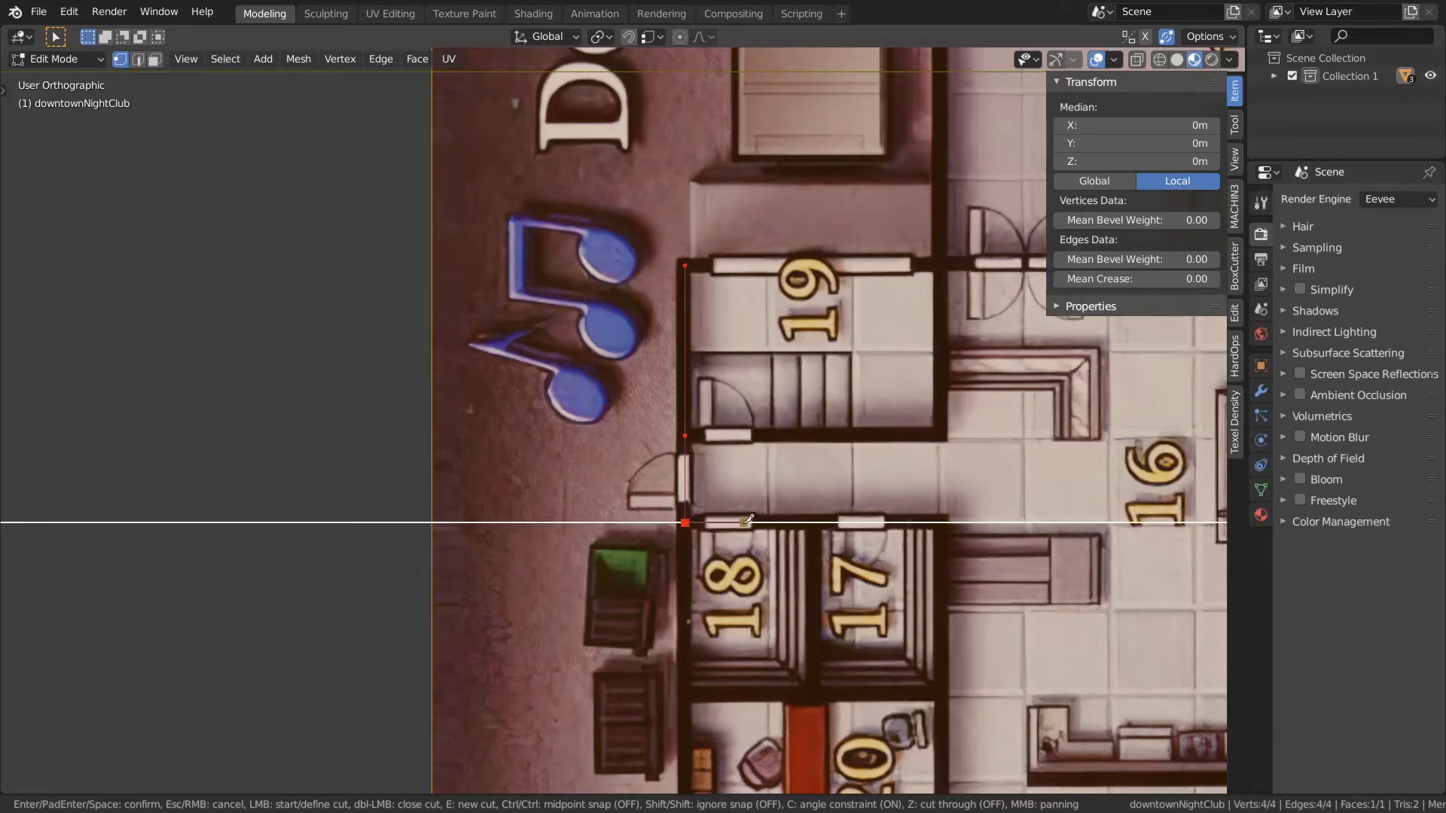
Step: Continue the knife cut along the corridor-side wall of rooms 18 and 17 and down to the end of room 20's doorway wall
click(769, 516)
click(896, 513)
click(939, 521)
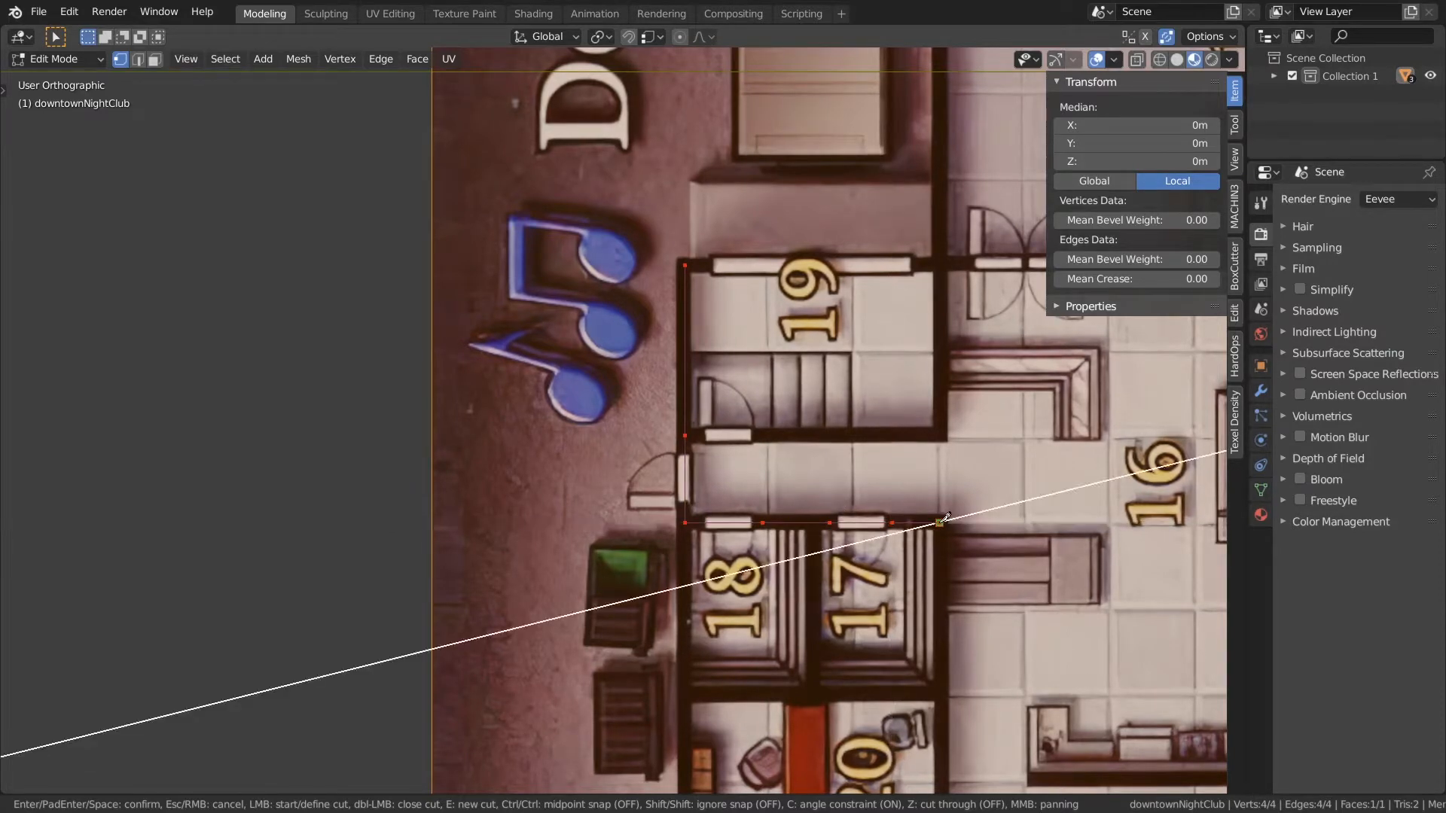
shift+middle_drag(991, 624, 836, 115)
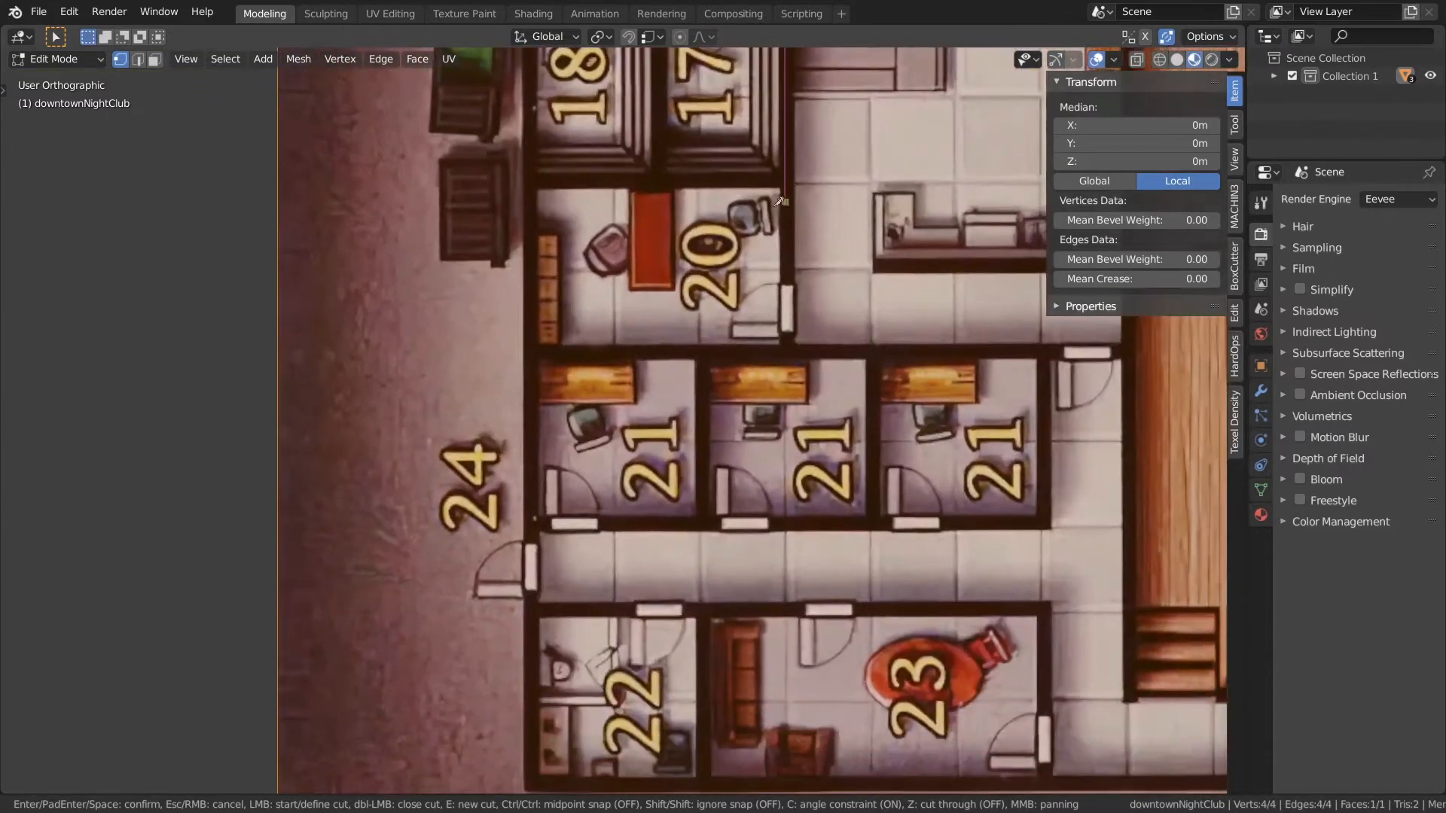
click(800, 269)
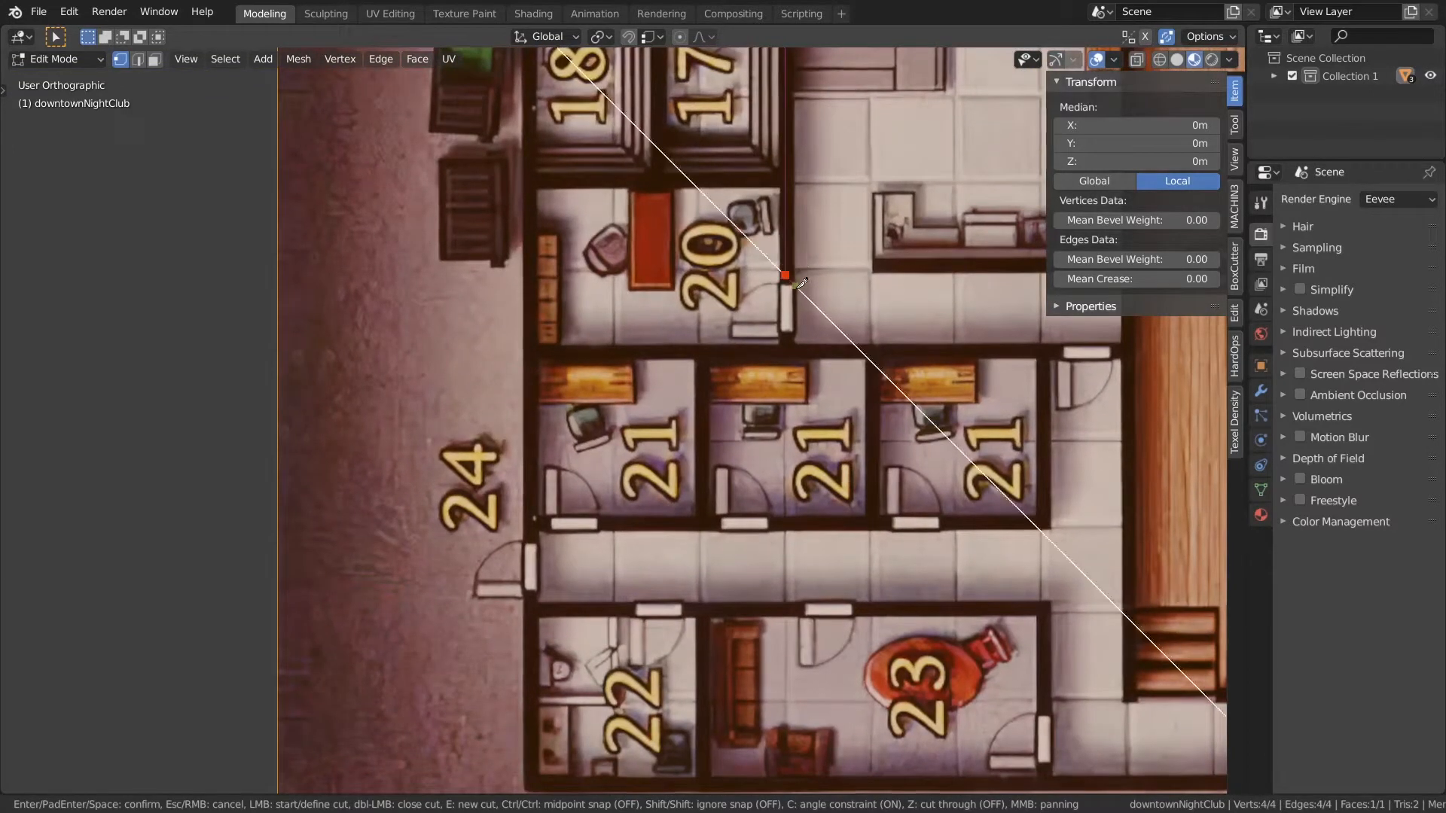
click(795, 349)
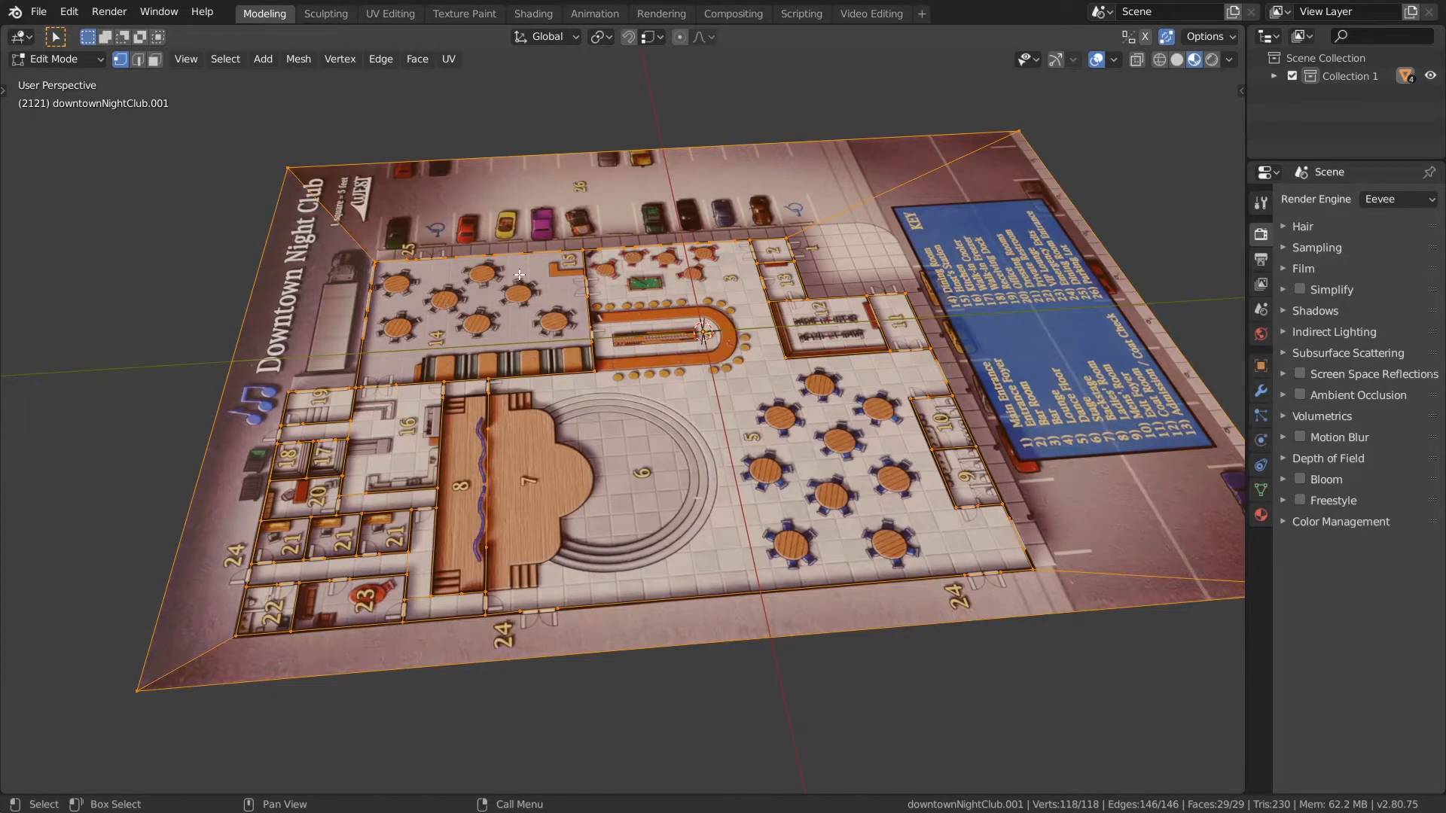
Step: Deselect the plane's border edges and the diagonal edges reaching its corners, keeping only the traced wall edges selected
key(ctrl+Tab)
click(525, 356)
key(c)
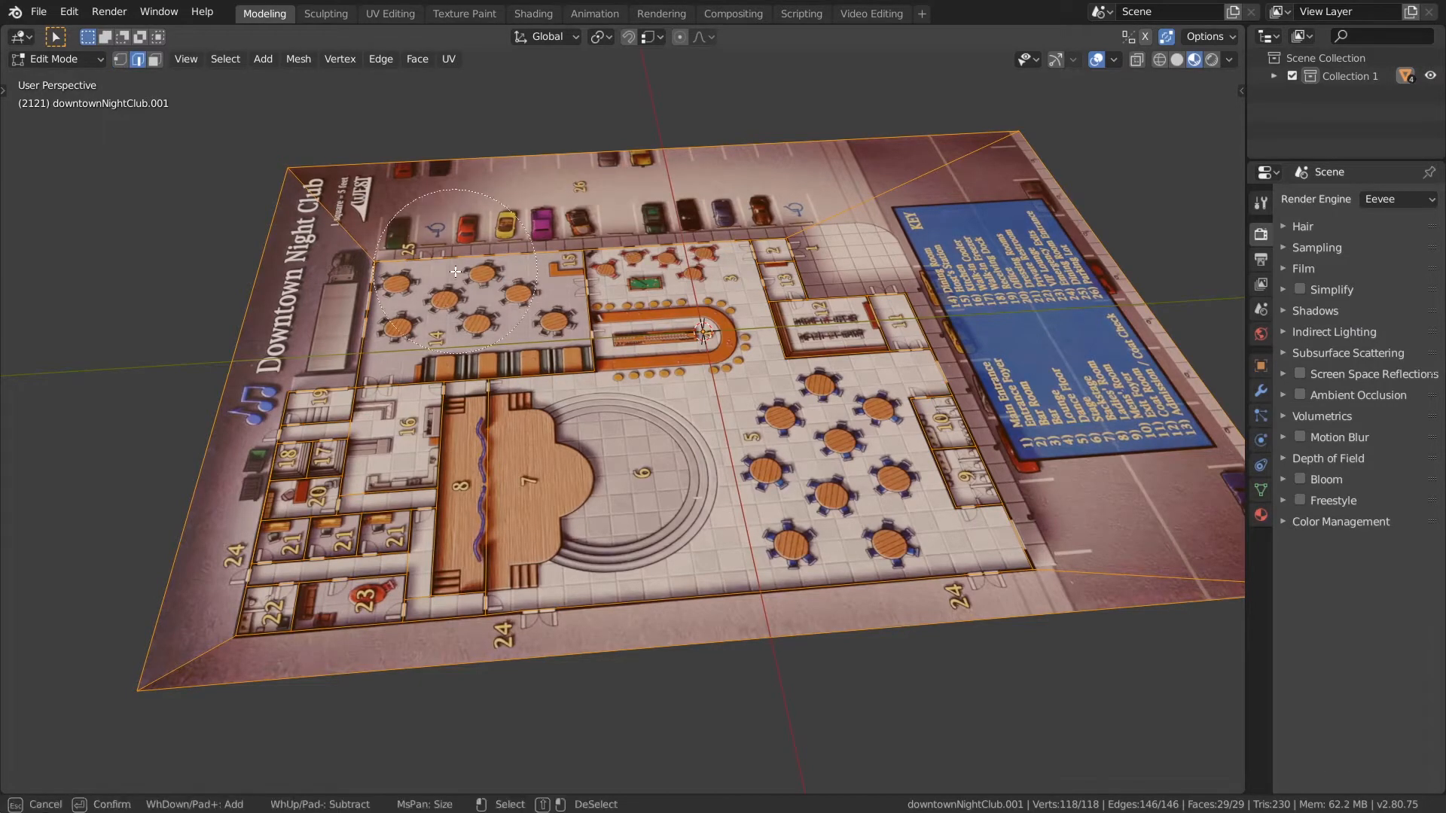
mouse_move(297, 164)
middle_down()
mouse_move(323, 146)
mouse_move(950, 117)
mouse_move(1058, 256)
mouse_move(910, 214)
mouse_move(881, 191)
middle_up()
key(Escape)
key(c)
middle_drag(1057, 424, 1070, 503)
key(Escape)
shift+middle_drag(620, 411, 974, 366)
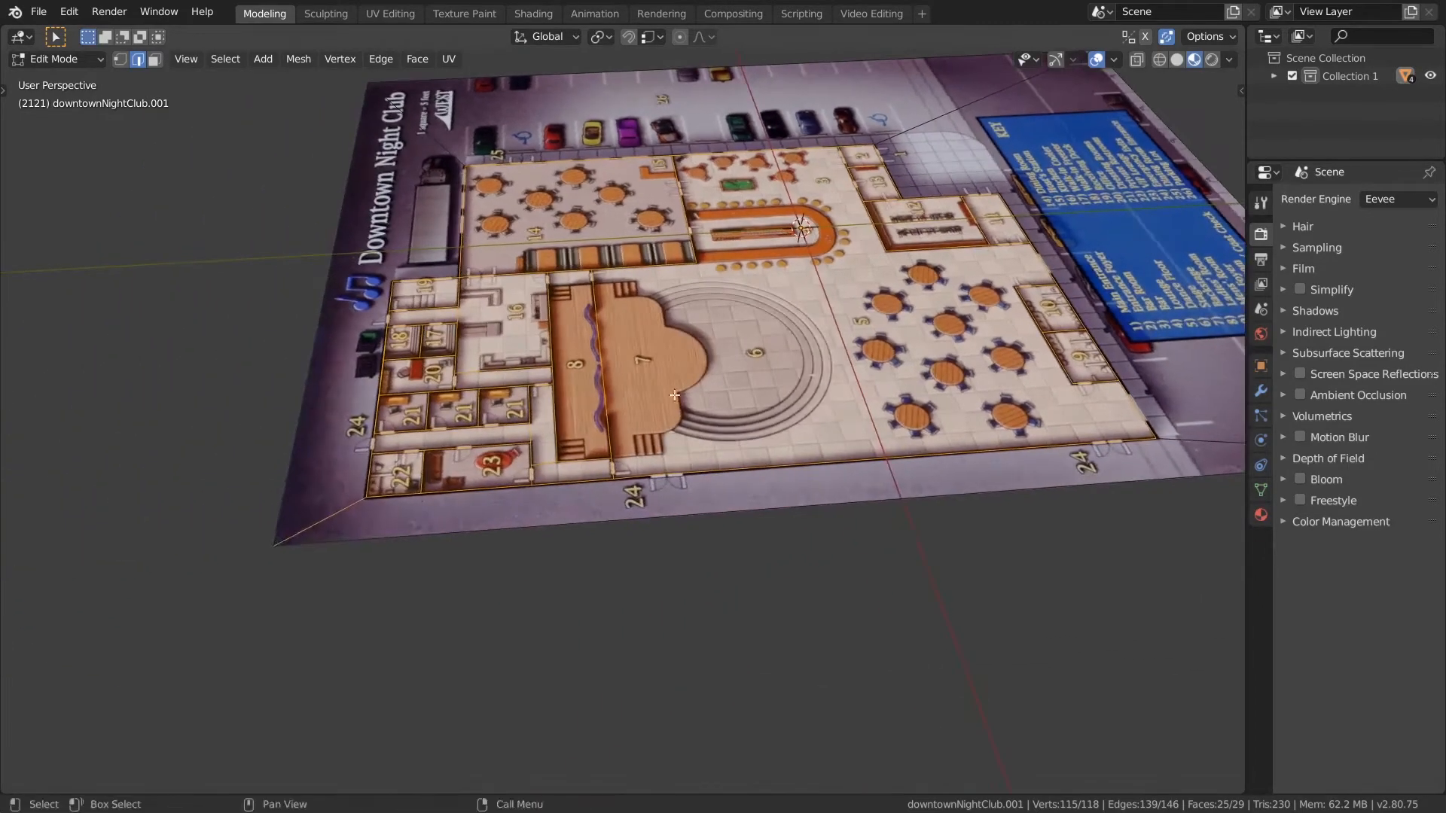
key(c)
middle_drag(293, 558, 265, 557)
key(Escape)
scroll(503, 307, up, 4)
scroll(505, 307, down, 4)
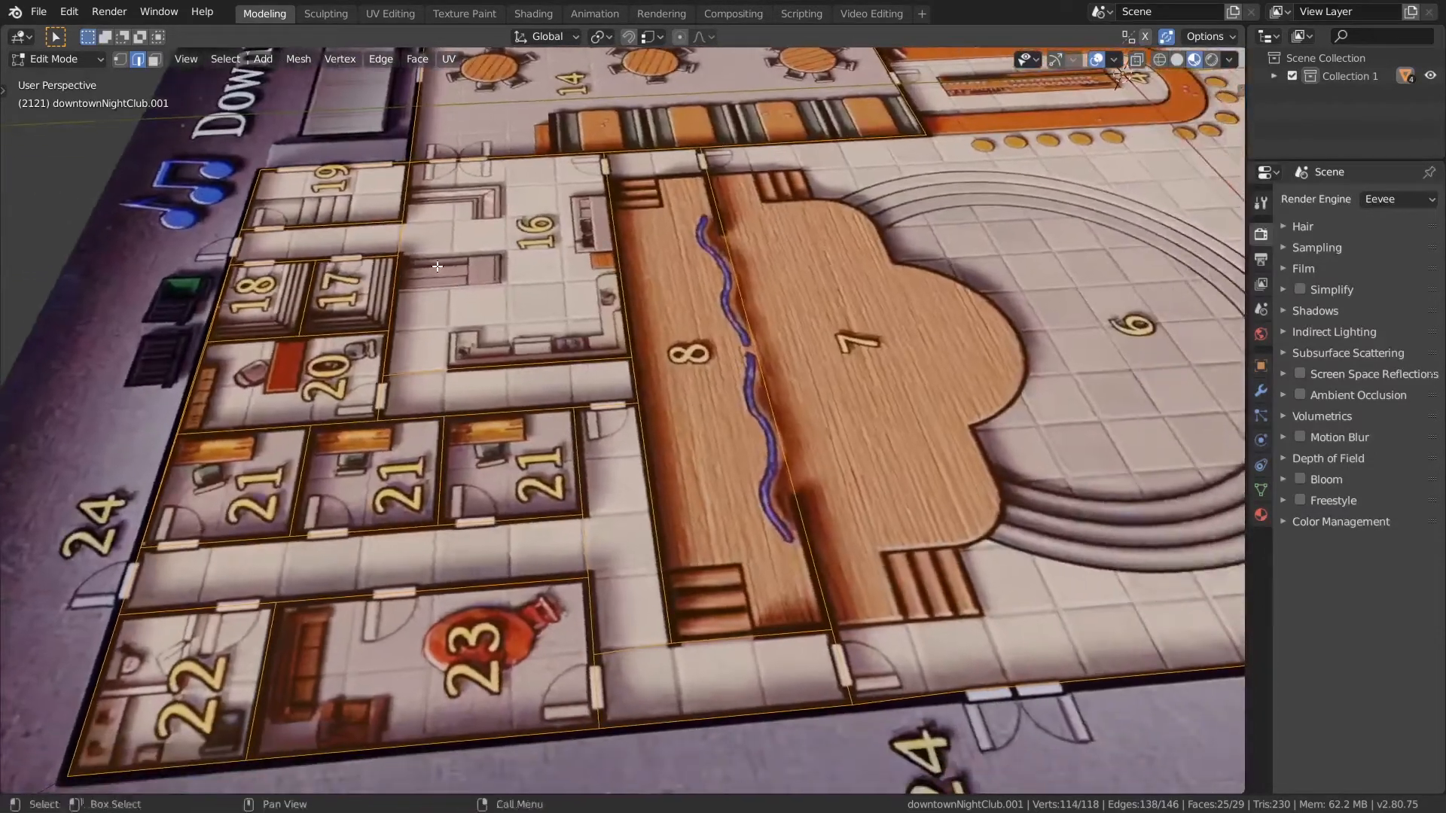
Step: Bevel the selected wall edges to give the traced walls a thickness
click(381, 59)
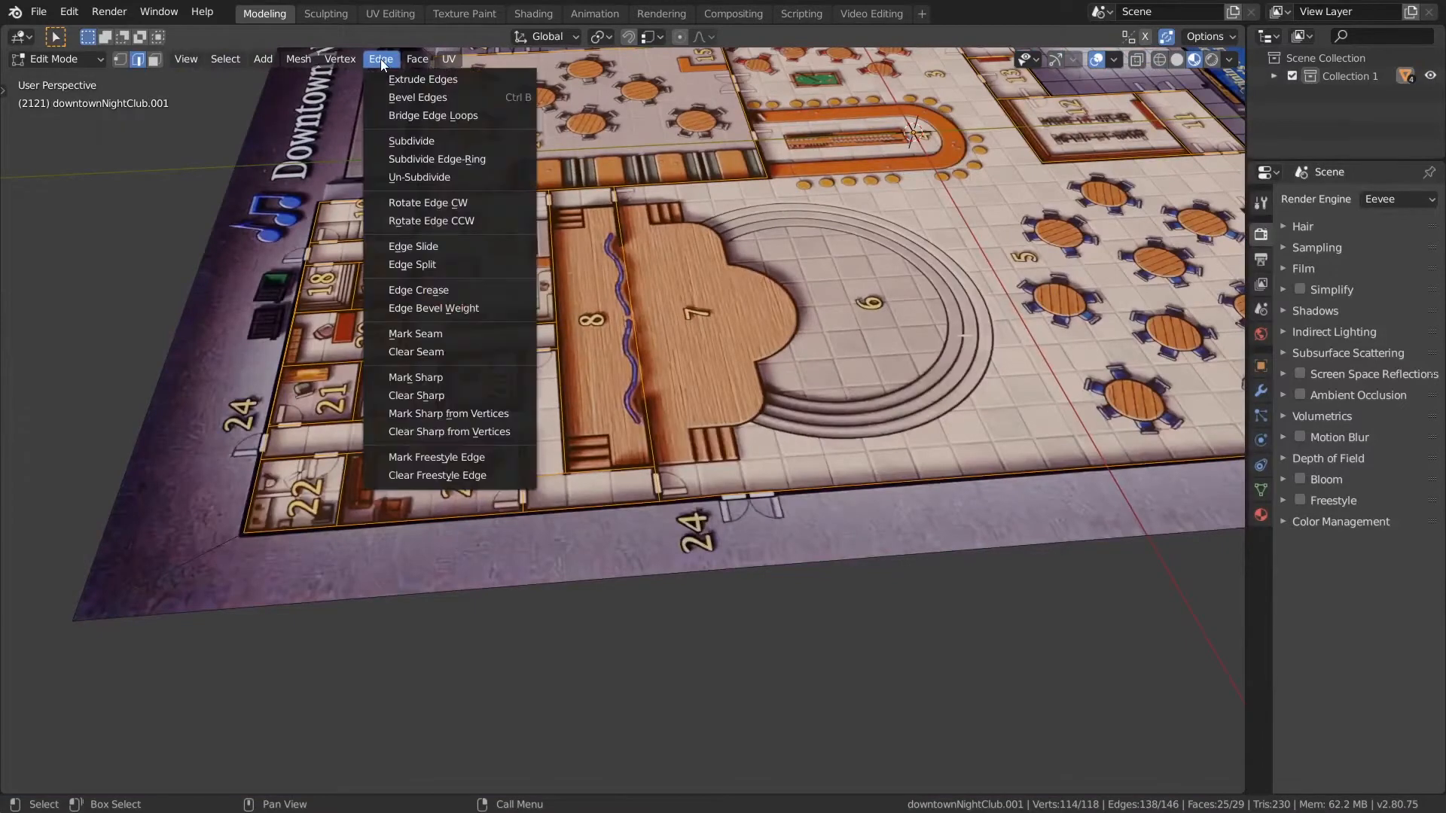
click(393, 93)
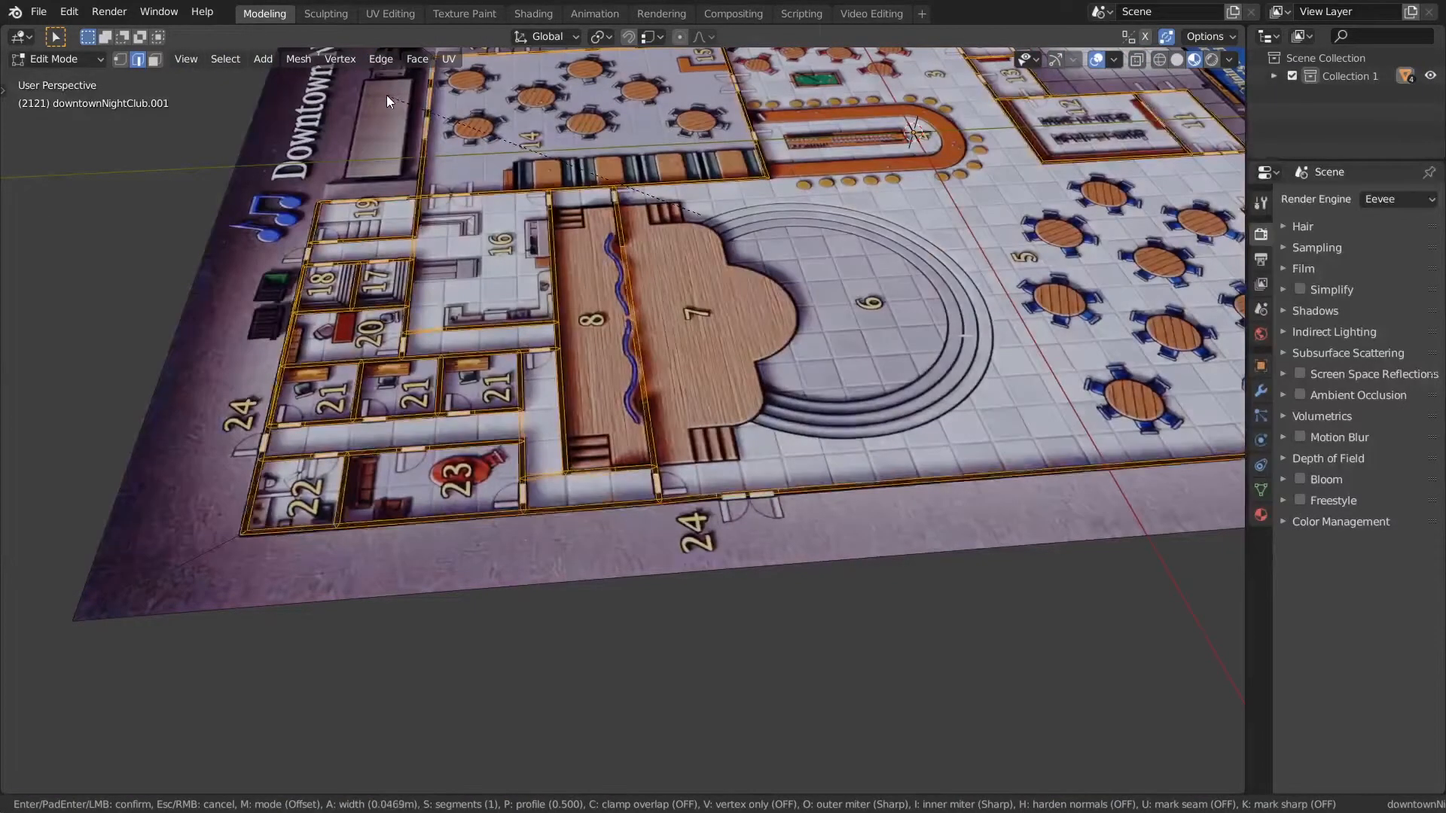
click(382, 93)
Step: Switch to face selection and deselect the faces covering the doorways and the curtain between areas 7 and 8
alt+middle_drag(628, 188, 656, 352)
key(ctrl+Tab)
click(730, 398)
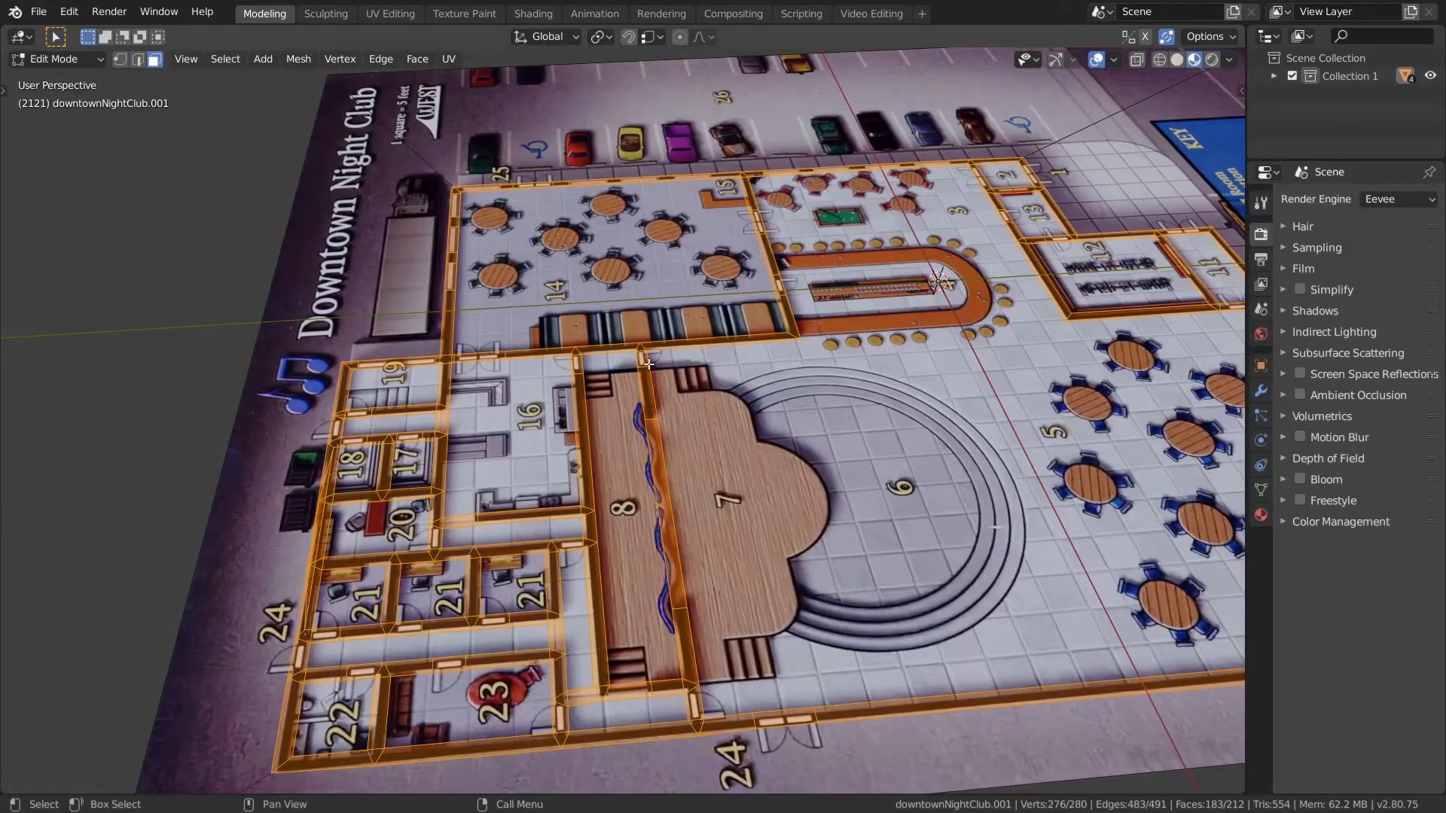
scroll(647, 365, up, 4)
key(c)
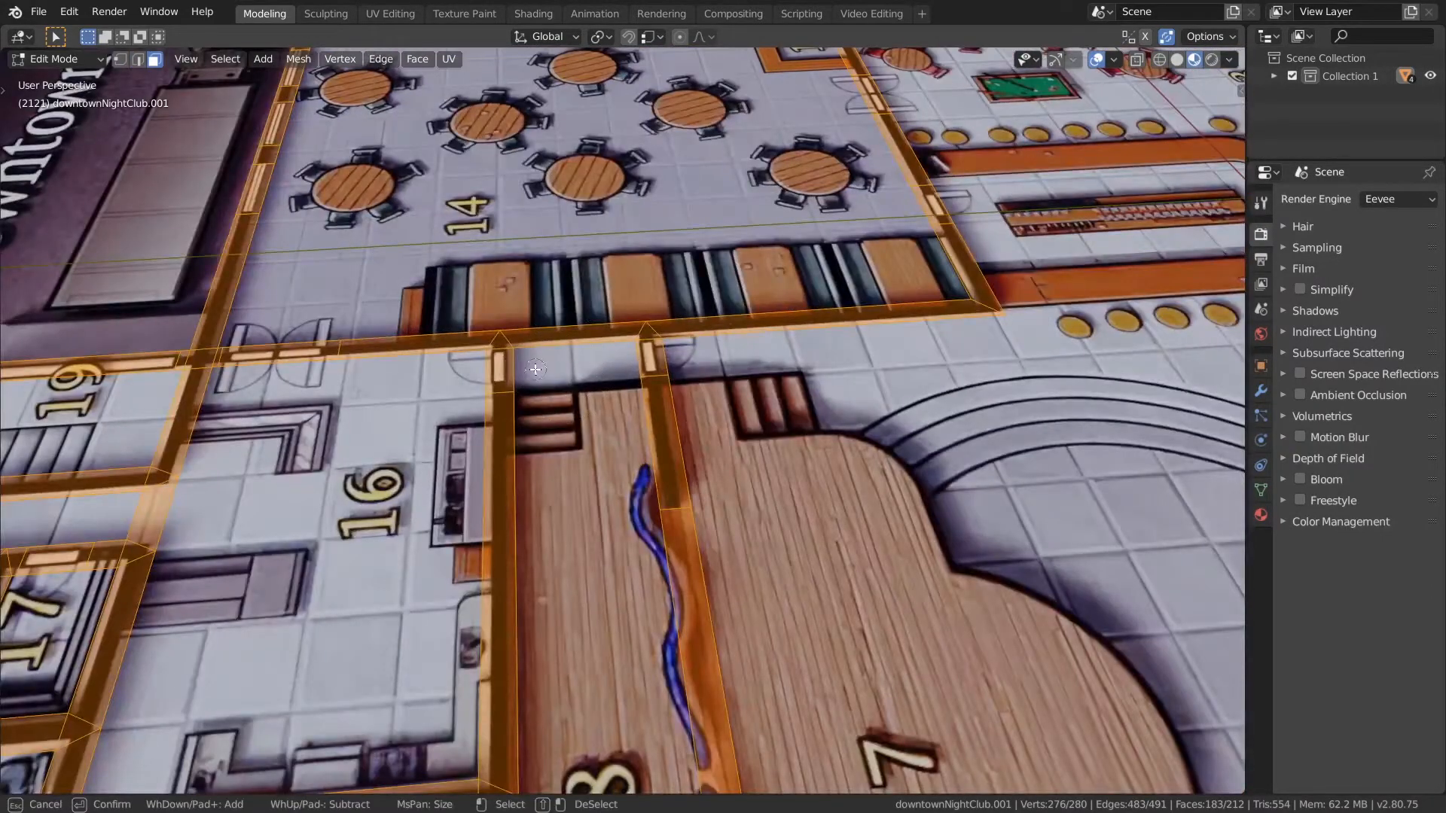
shift+click(497, 367)
shift+click(650, 358)
key(Escape)
scroll(682, 354, down, 5)
key(c)
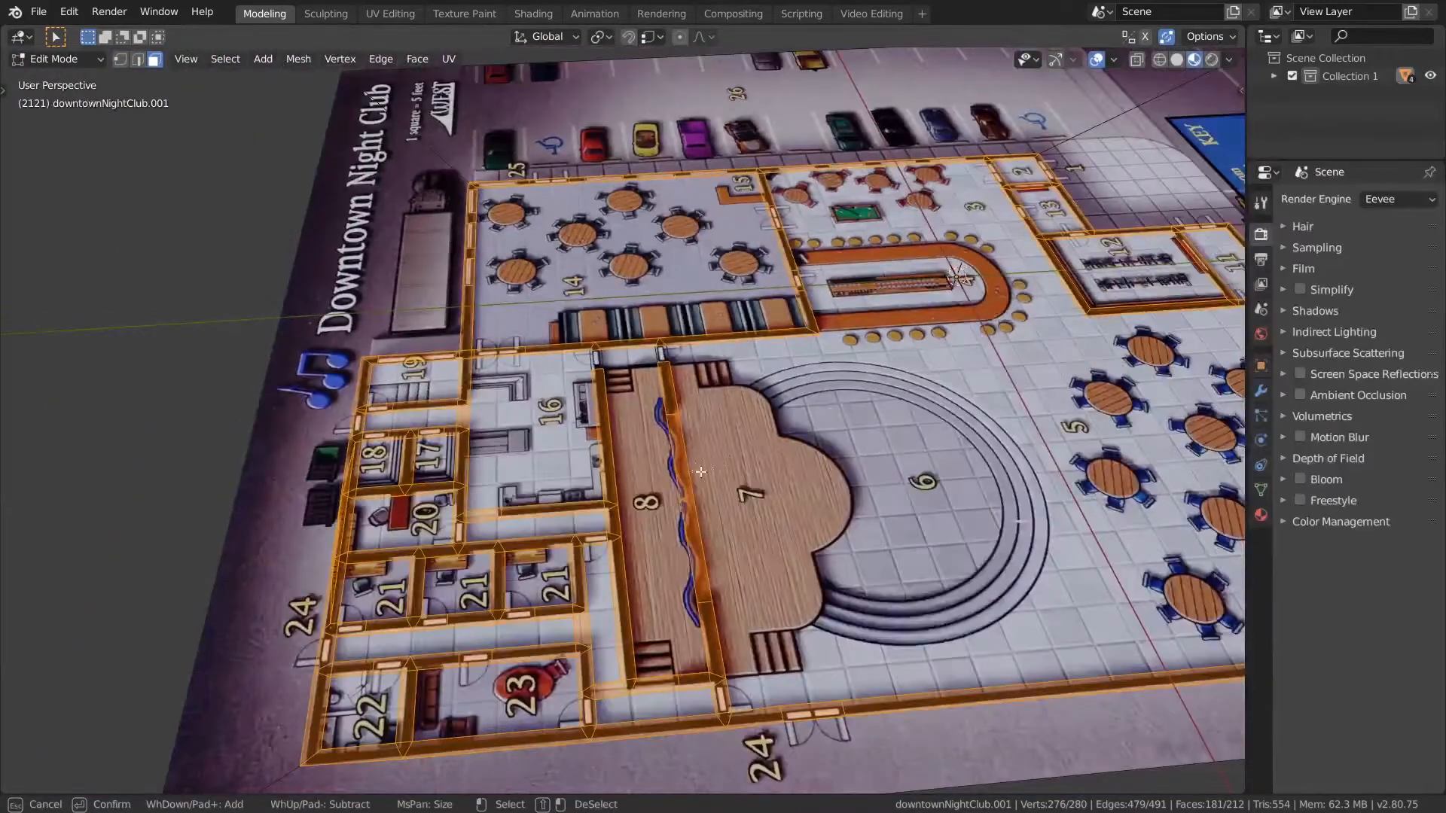
shift+click(700, 472)
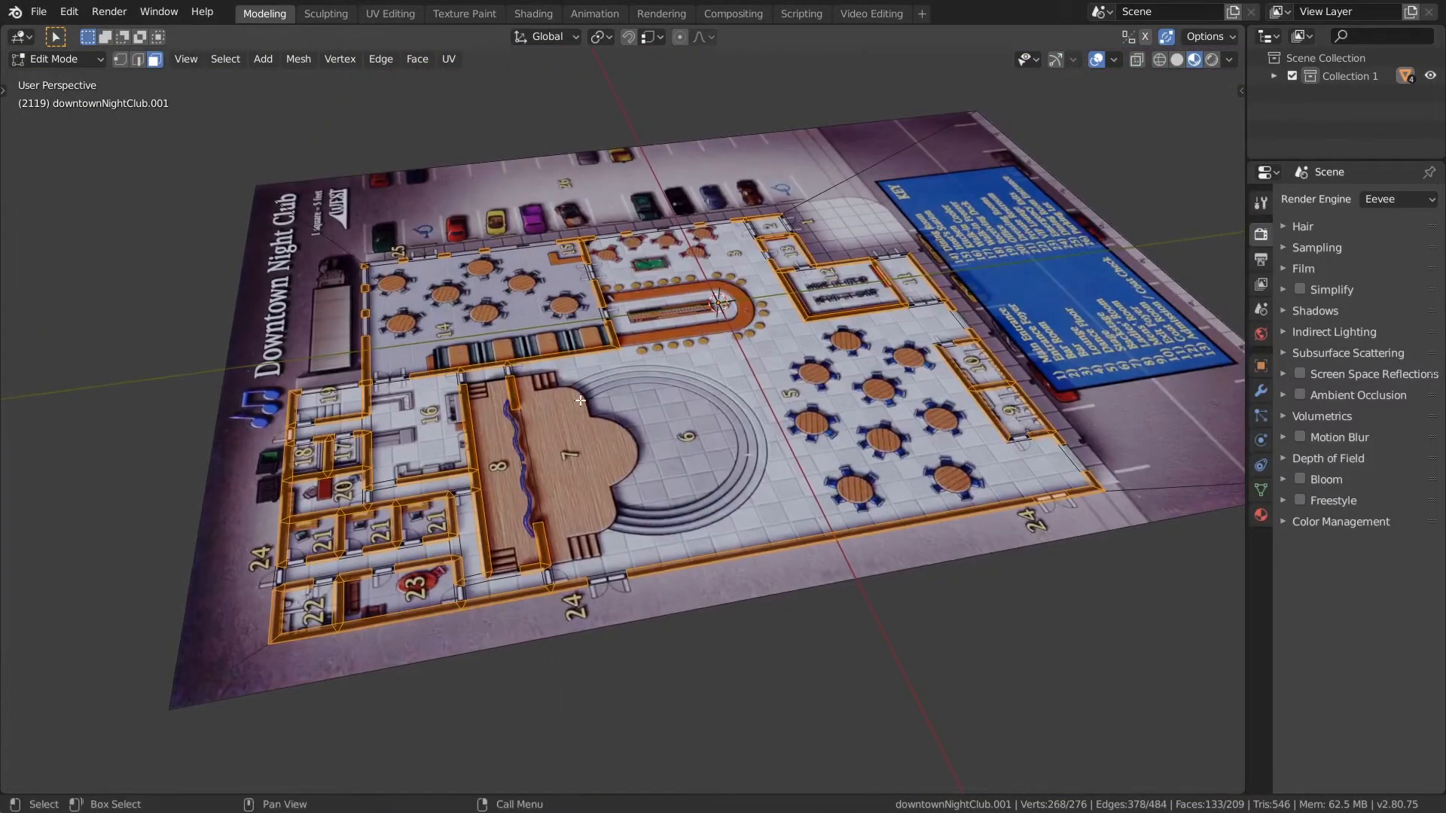
Step: Extrude the selected wall faces upward to form the building's walls
click(417, 59)
click(440, 85)
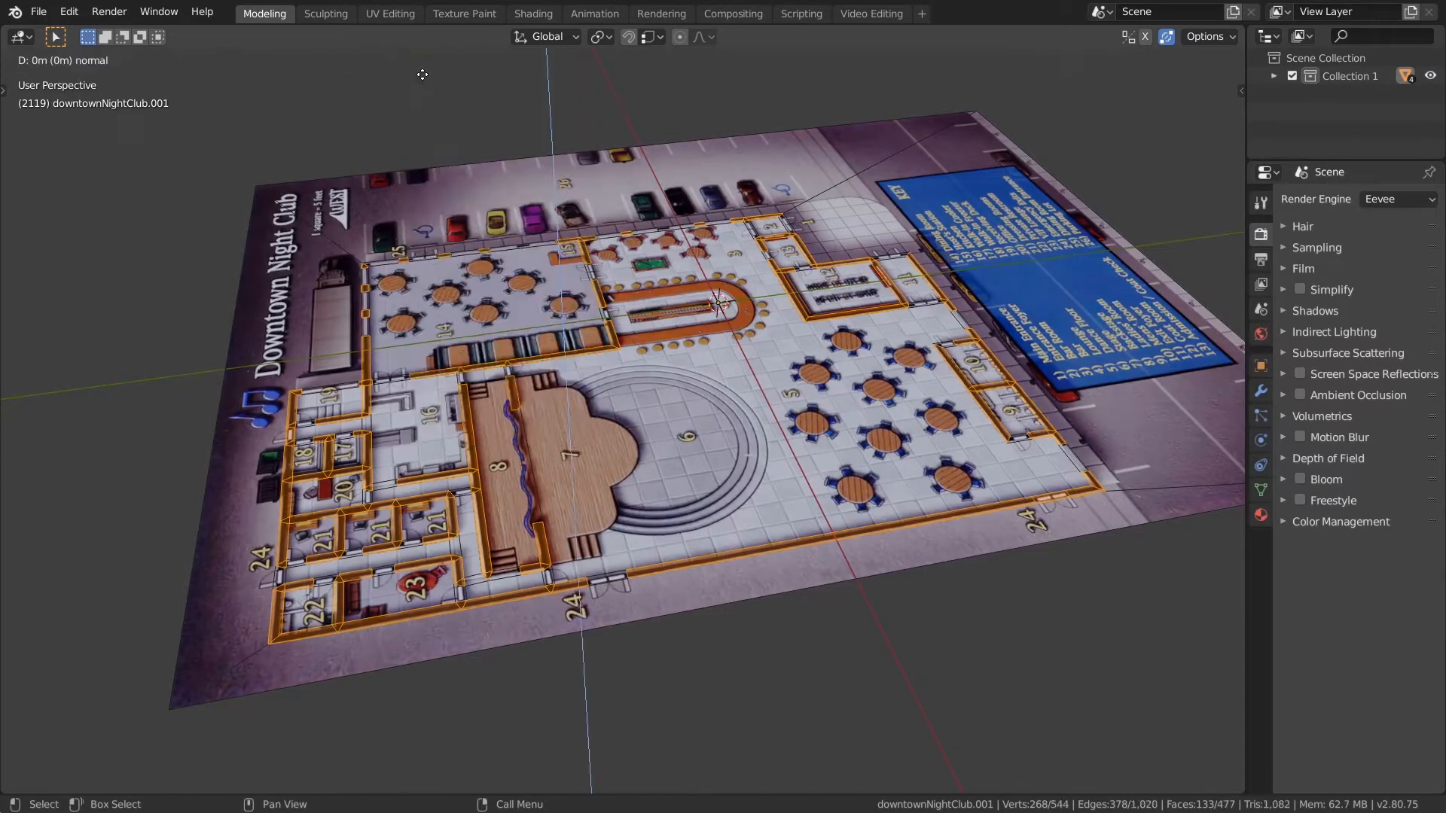
click(459, 700)
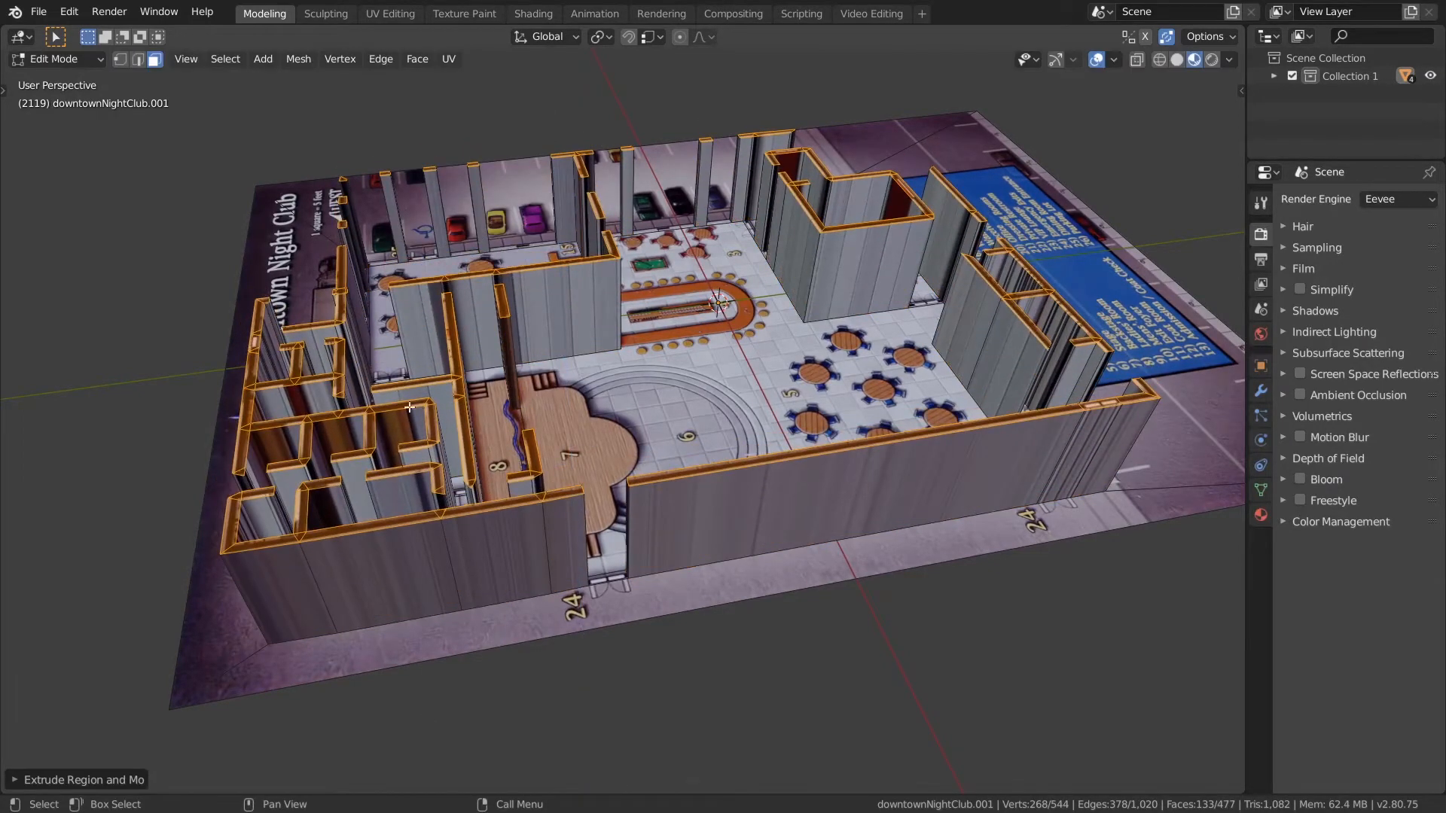
Step: Expand the selection to the complete walls, invert it, and delete the remaining floor plan faces
click(225, 59)
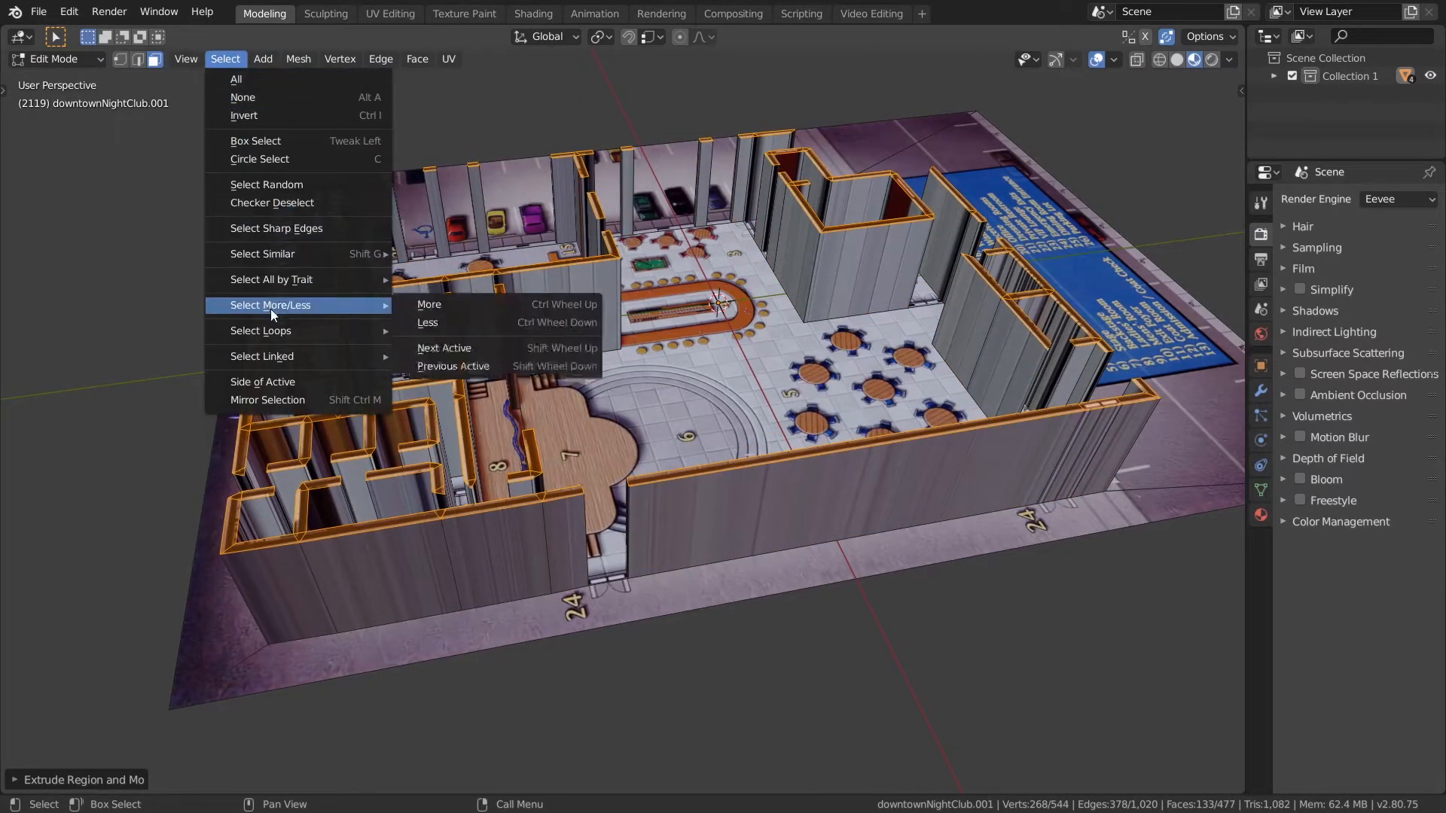
mouse_move(280, 305)
click(421, 304)
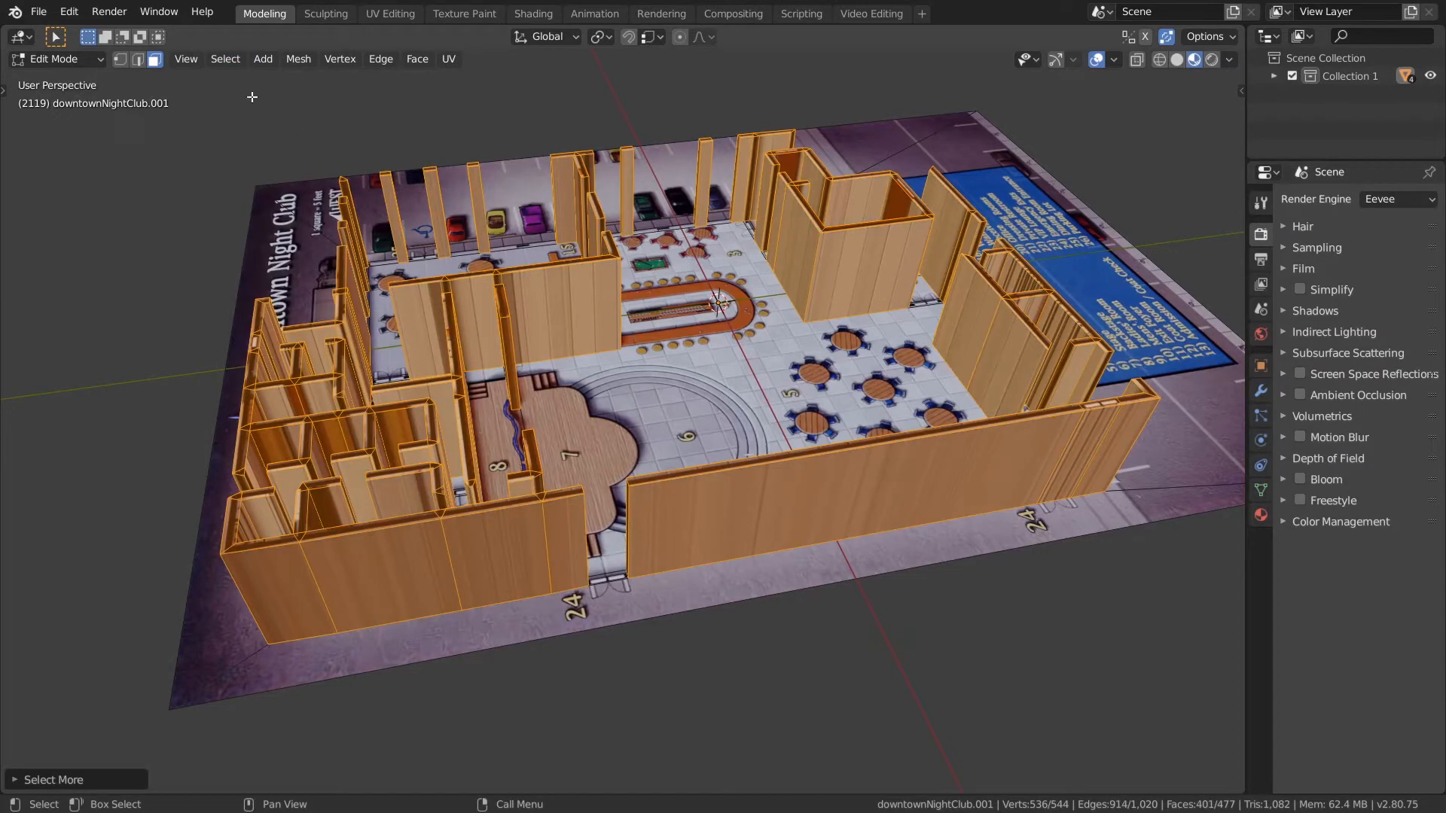
click(225, 59)
click(236, 119)
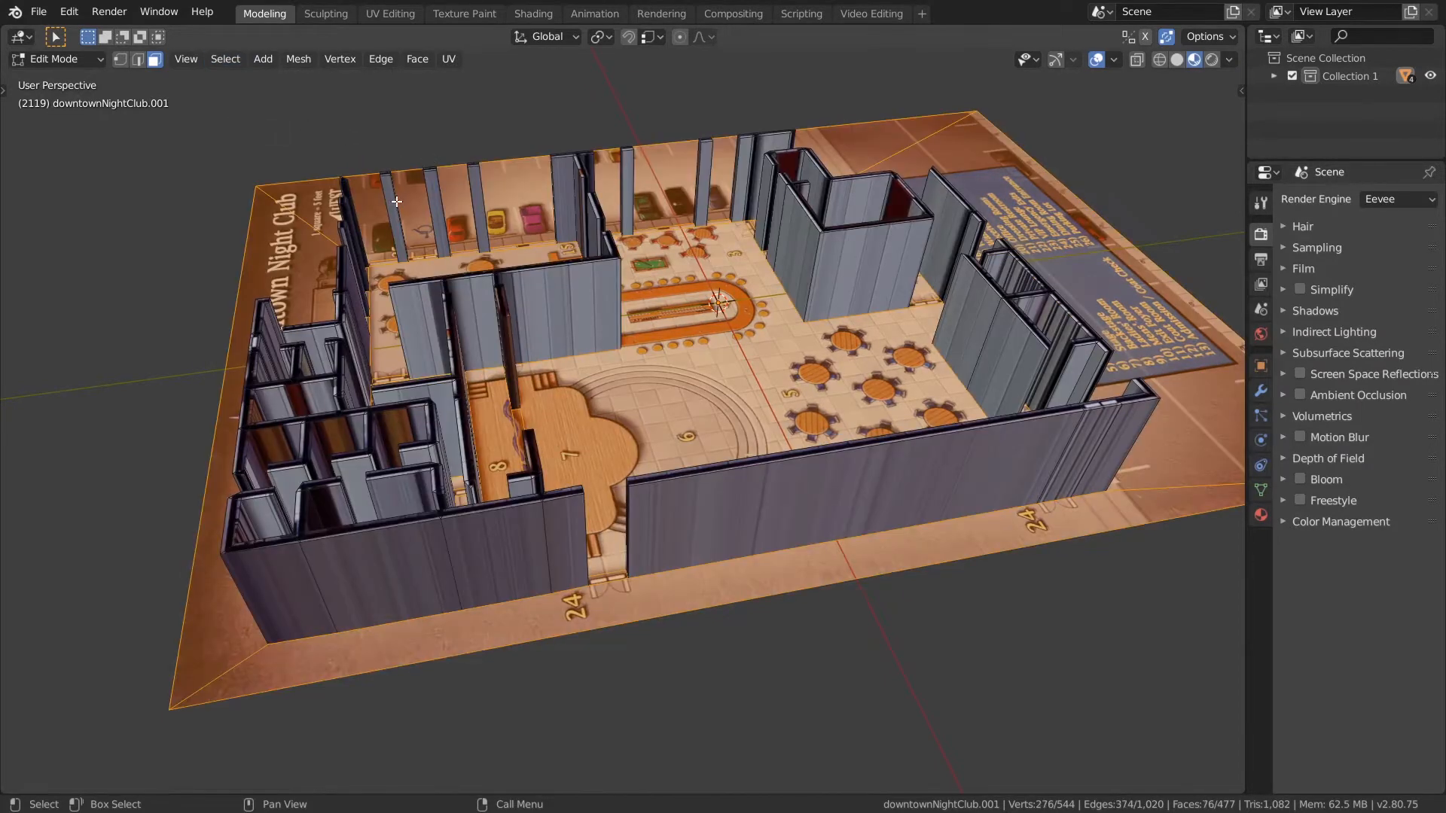
key(x)
click(329, 122)
Step: Select the walls' non-manifold bottom edges and fill them with faces
middle_drag(474, 295, 549, 200)
key(2)
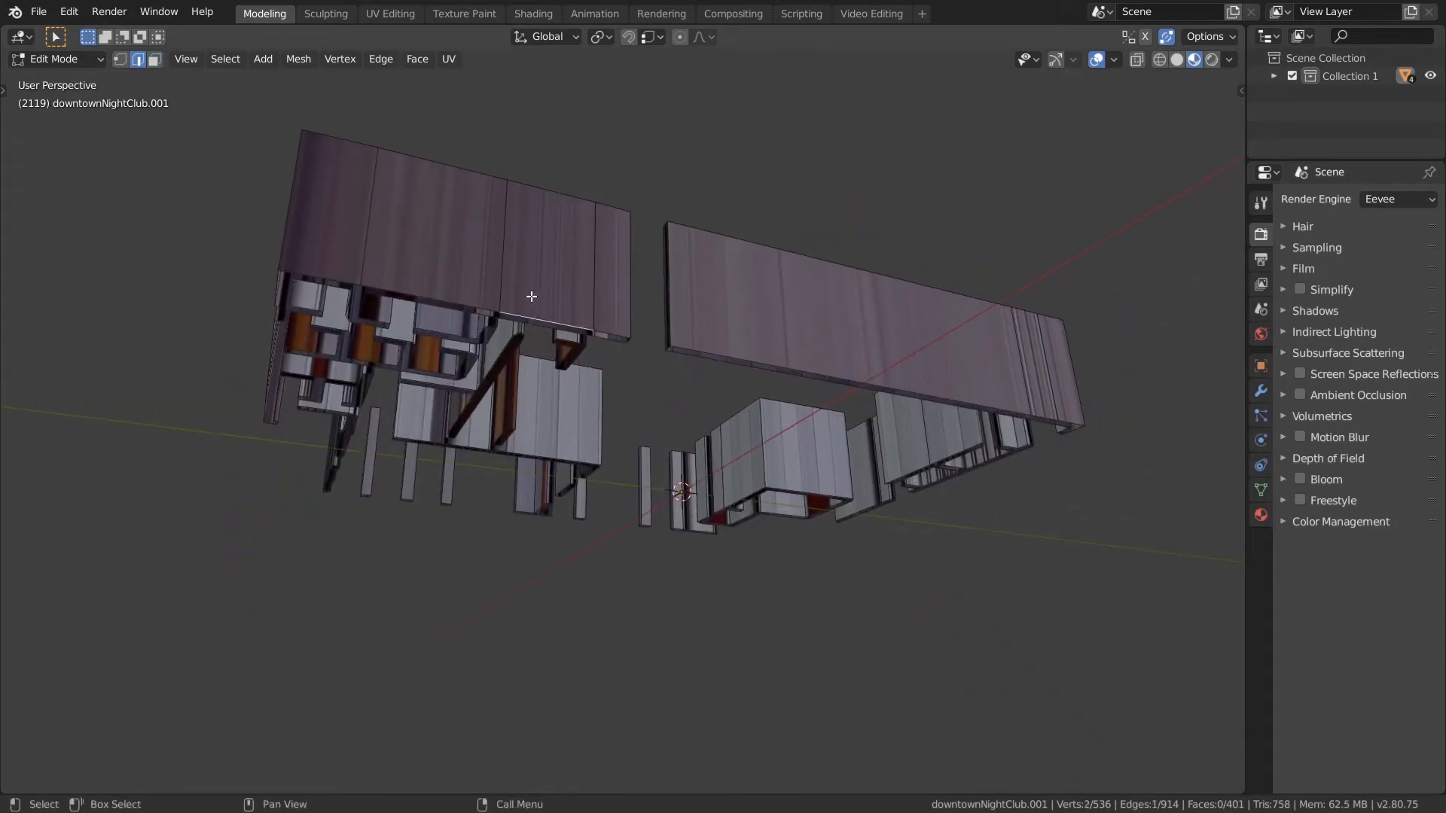
click(230, 59)
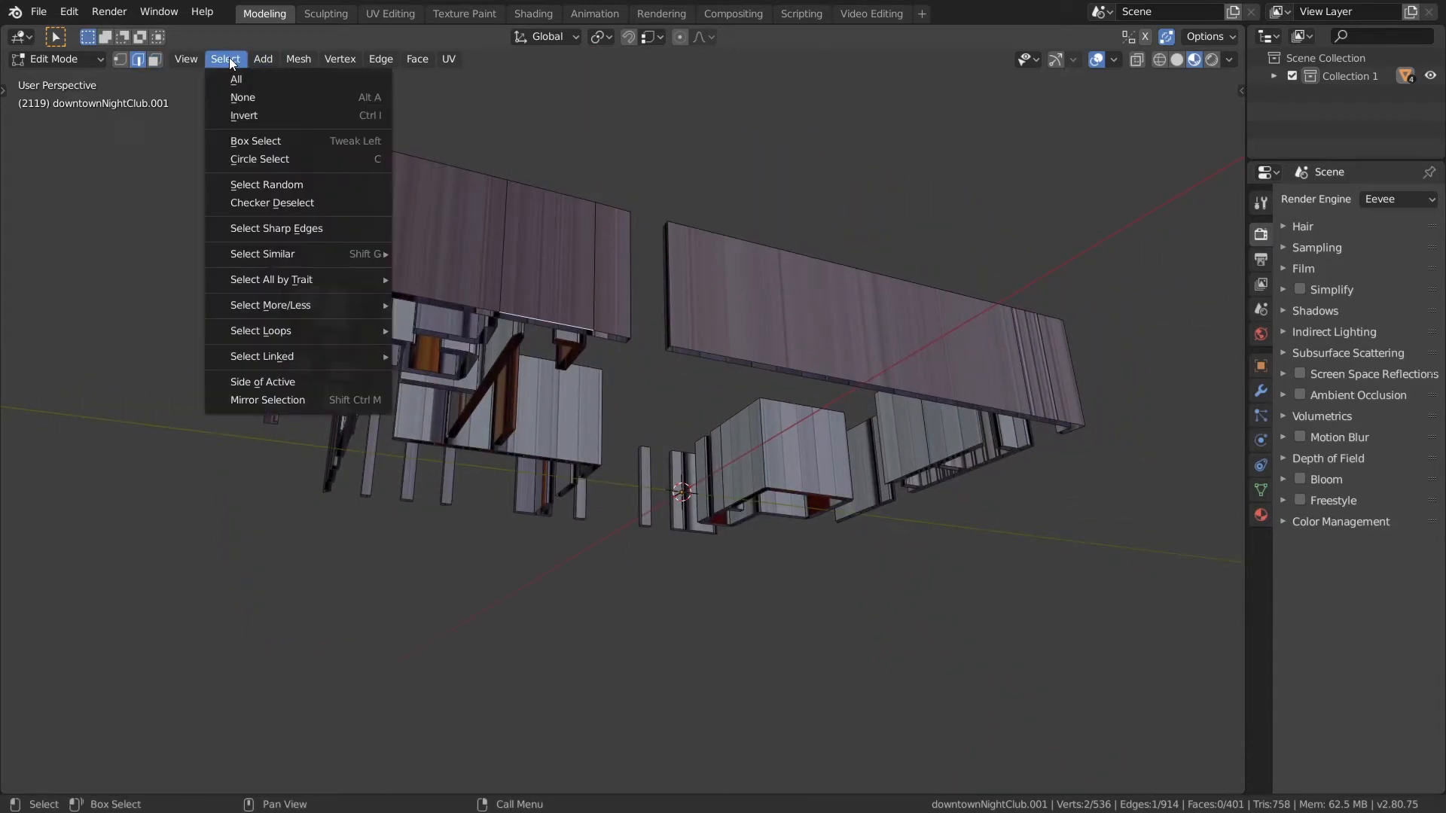
mouse_move(354, 280)
click(497, 280)
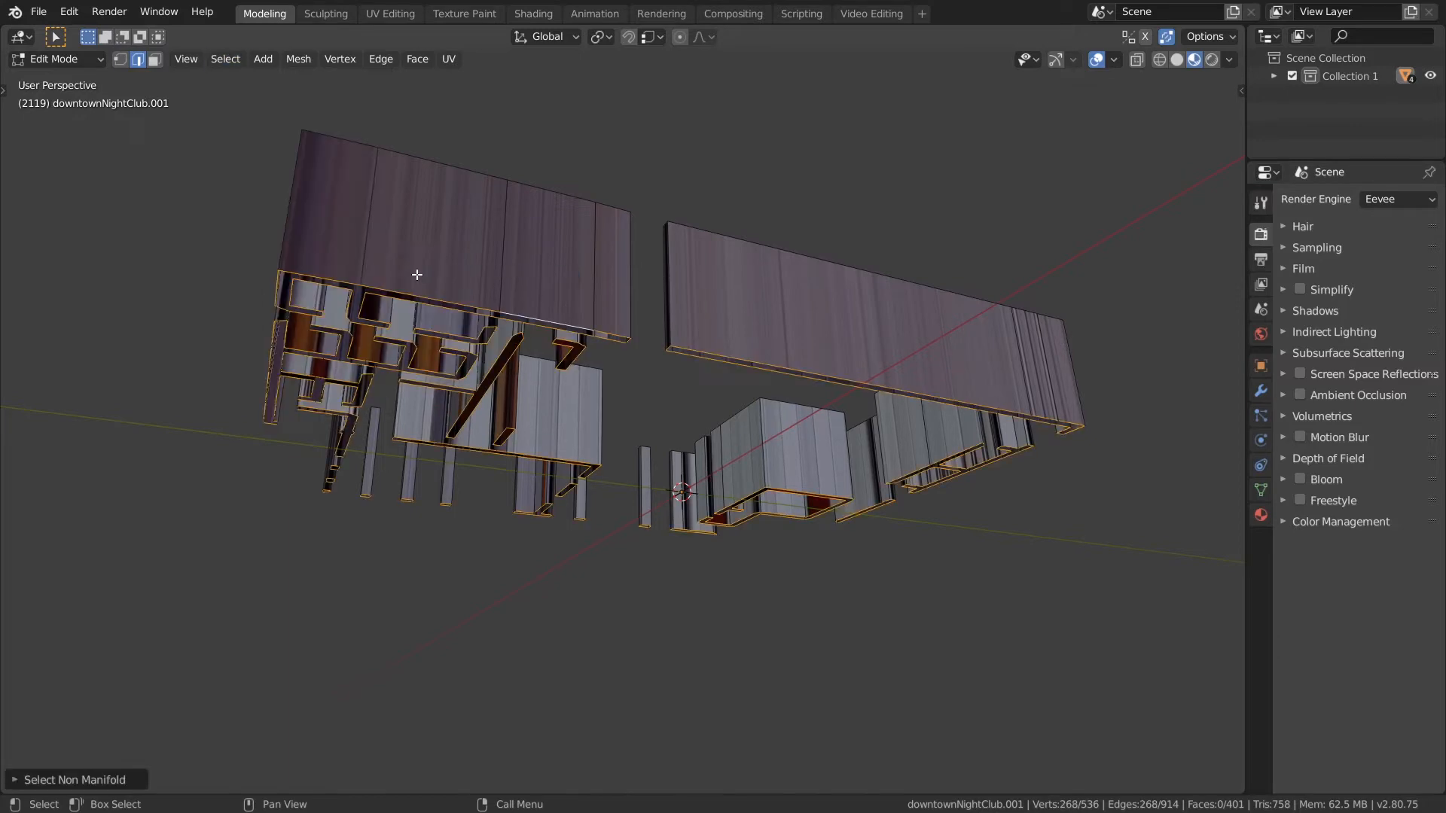
key(f)
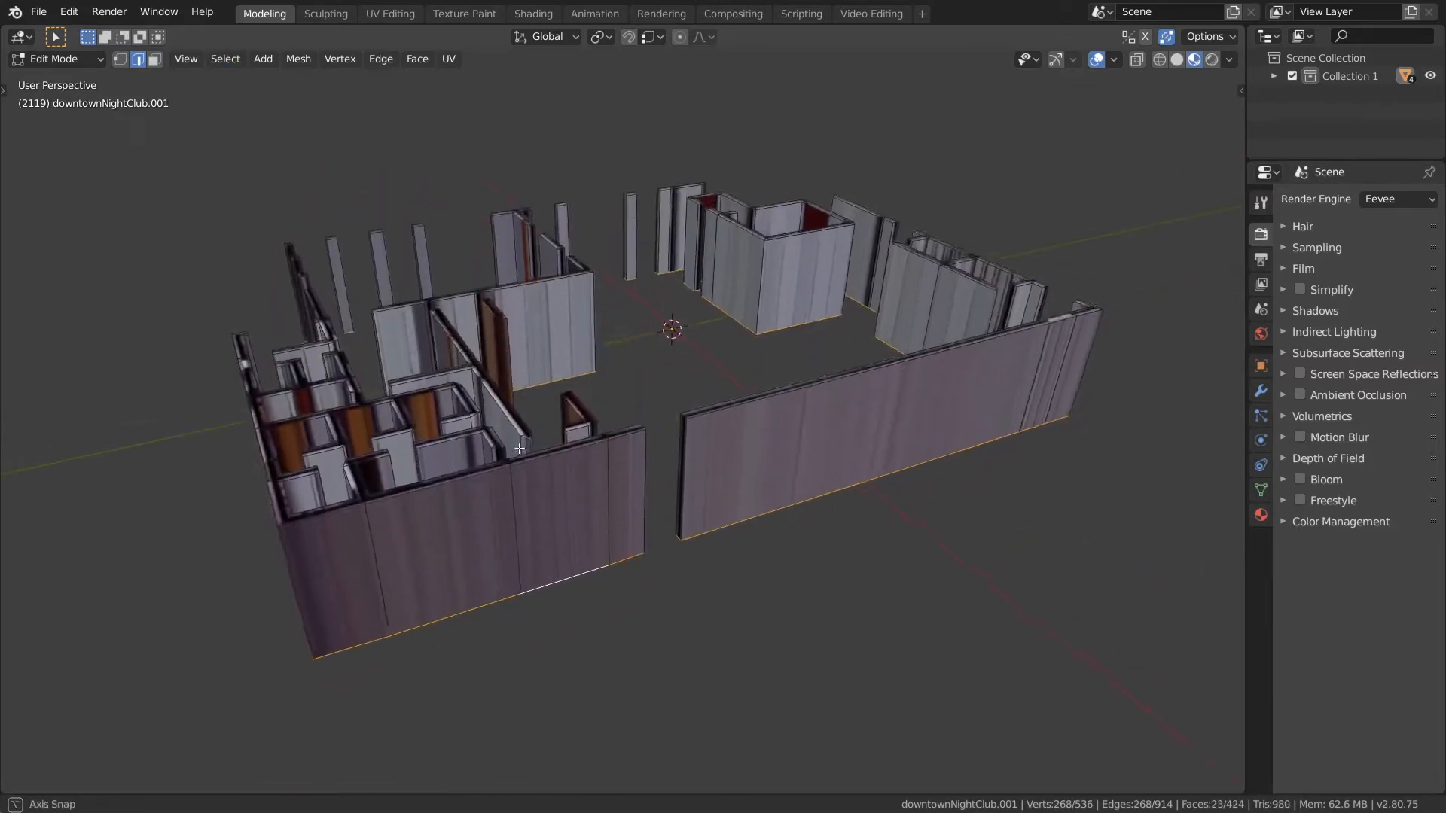
middle_drag(723, 362, 777, 355)
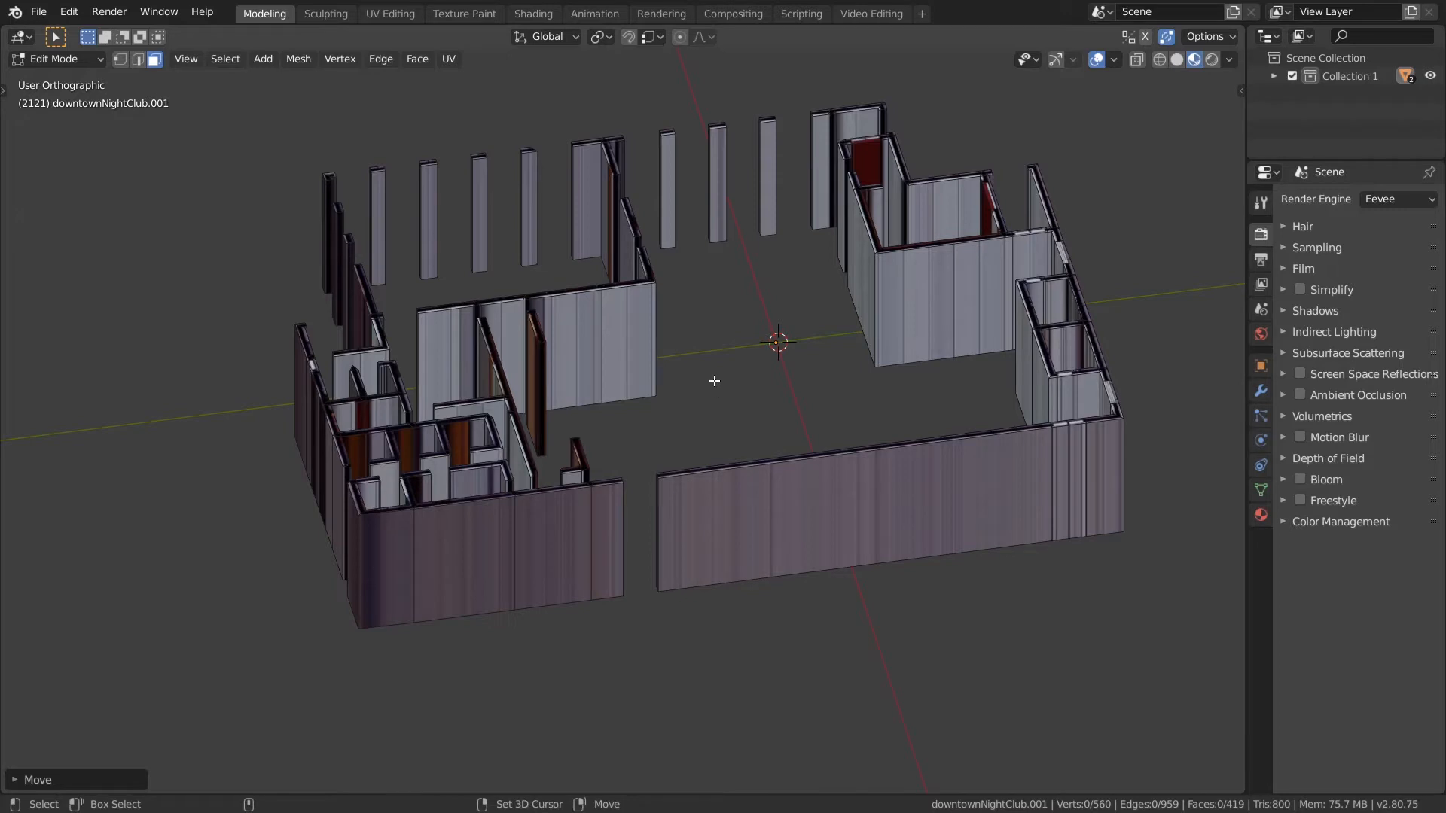
Step: Place the 3D cursor at the base of the outer wall corner beside the small rooms
shift+right_drag(715, 375, 365, 626)
click(649, 39)
key(ctrl+Tab)
click(644, 380)
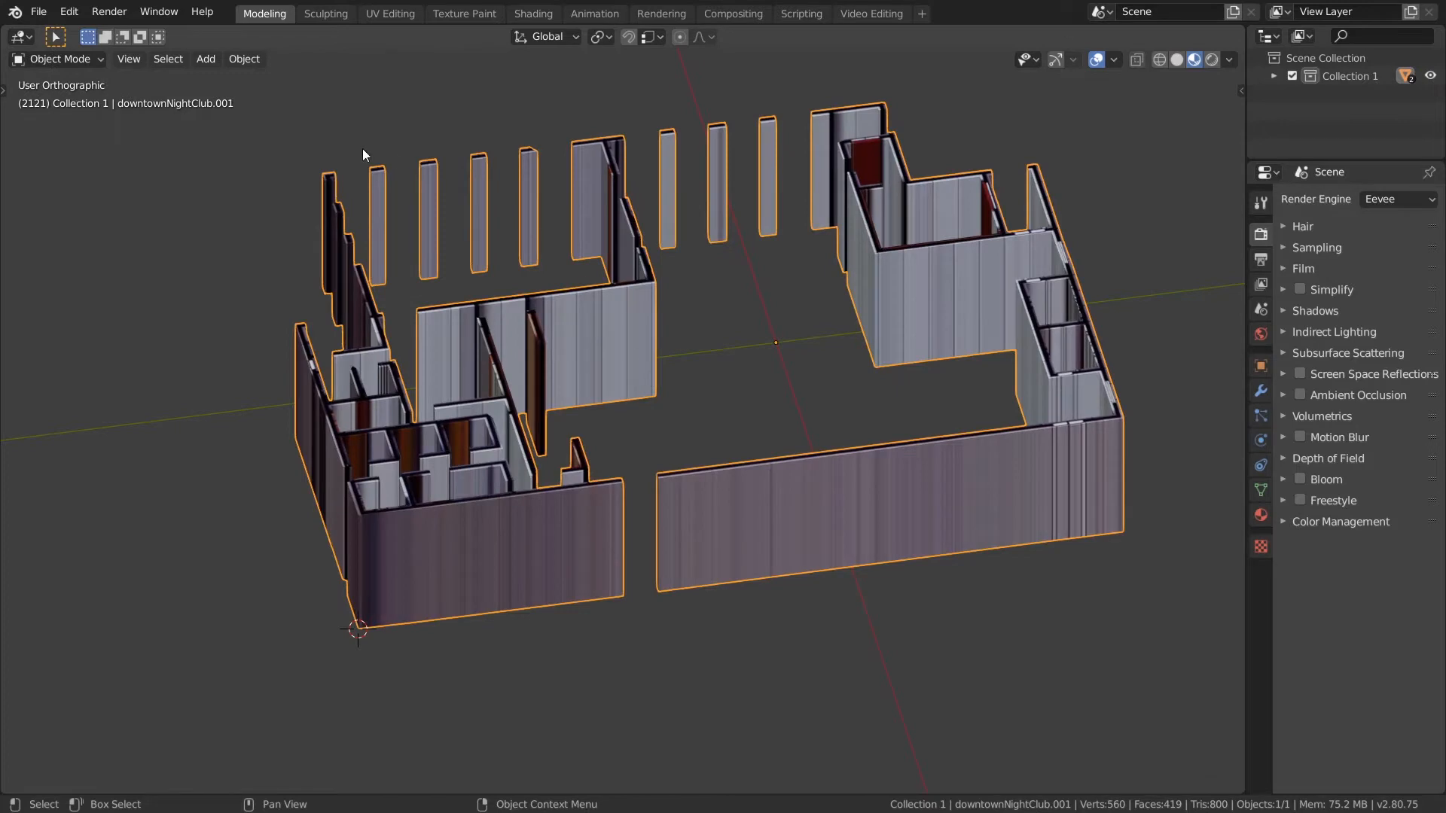
Step: Set the wall object's origin to the 3D cursor at the outer corner's base
click(245, 58)
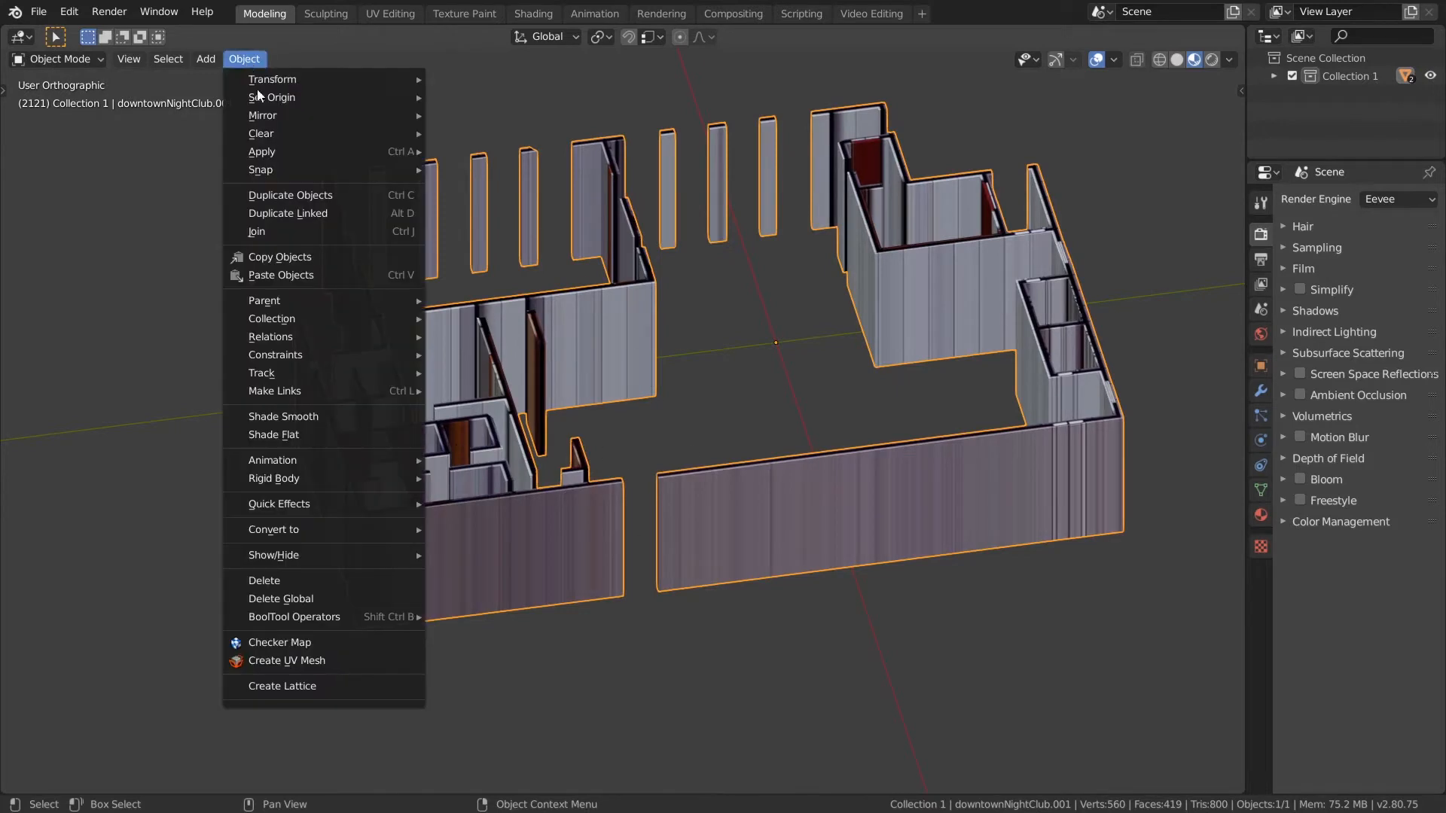
mouse_move(262, 98)
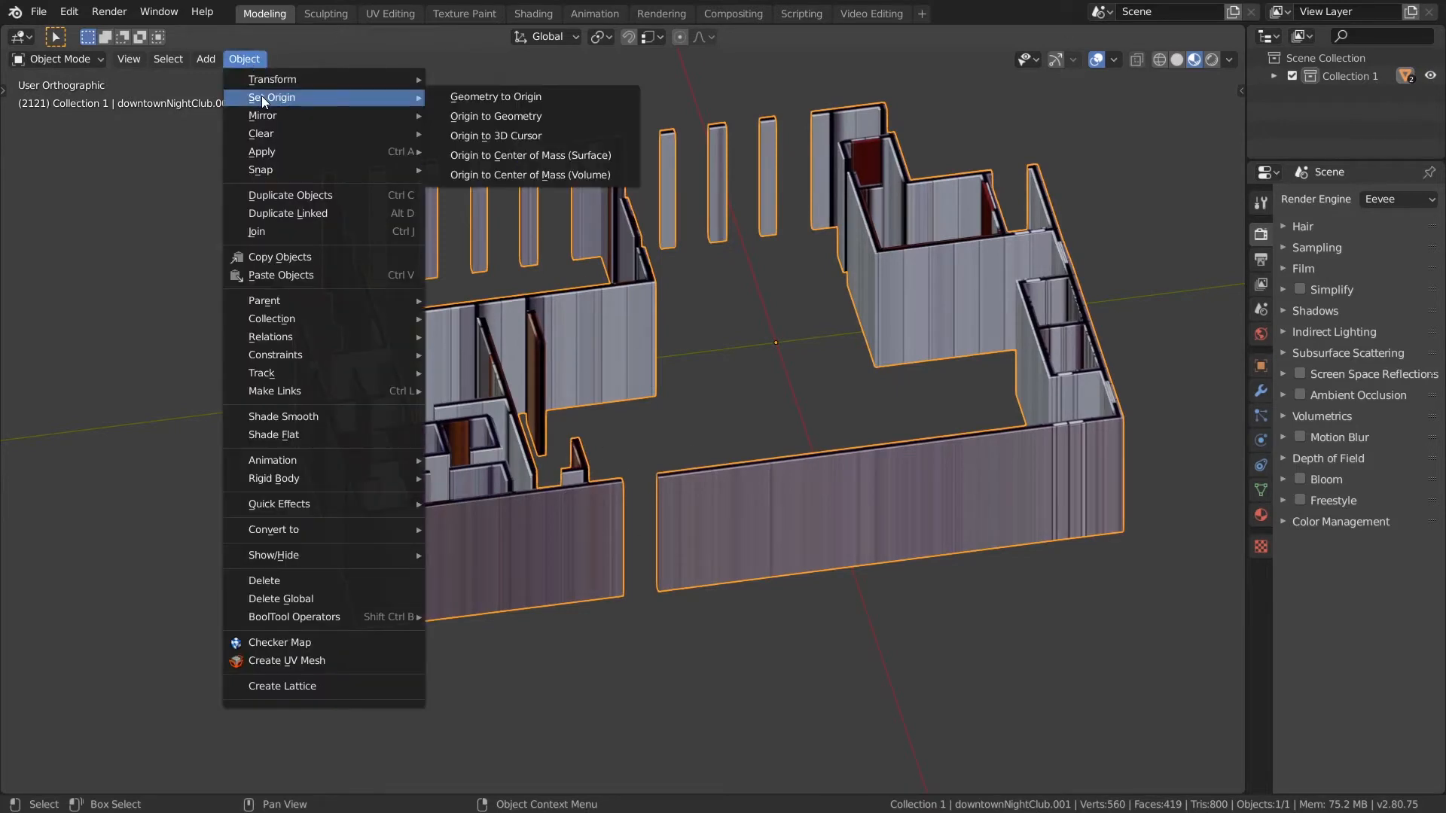
click(520, 132)
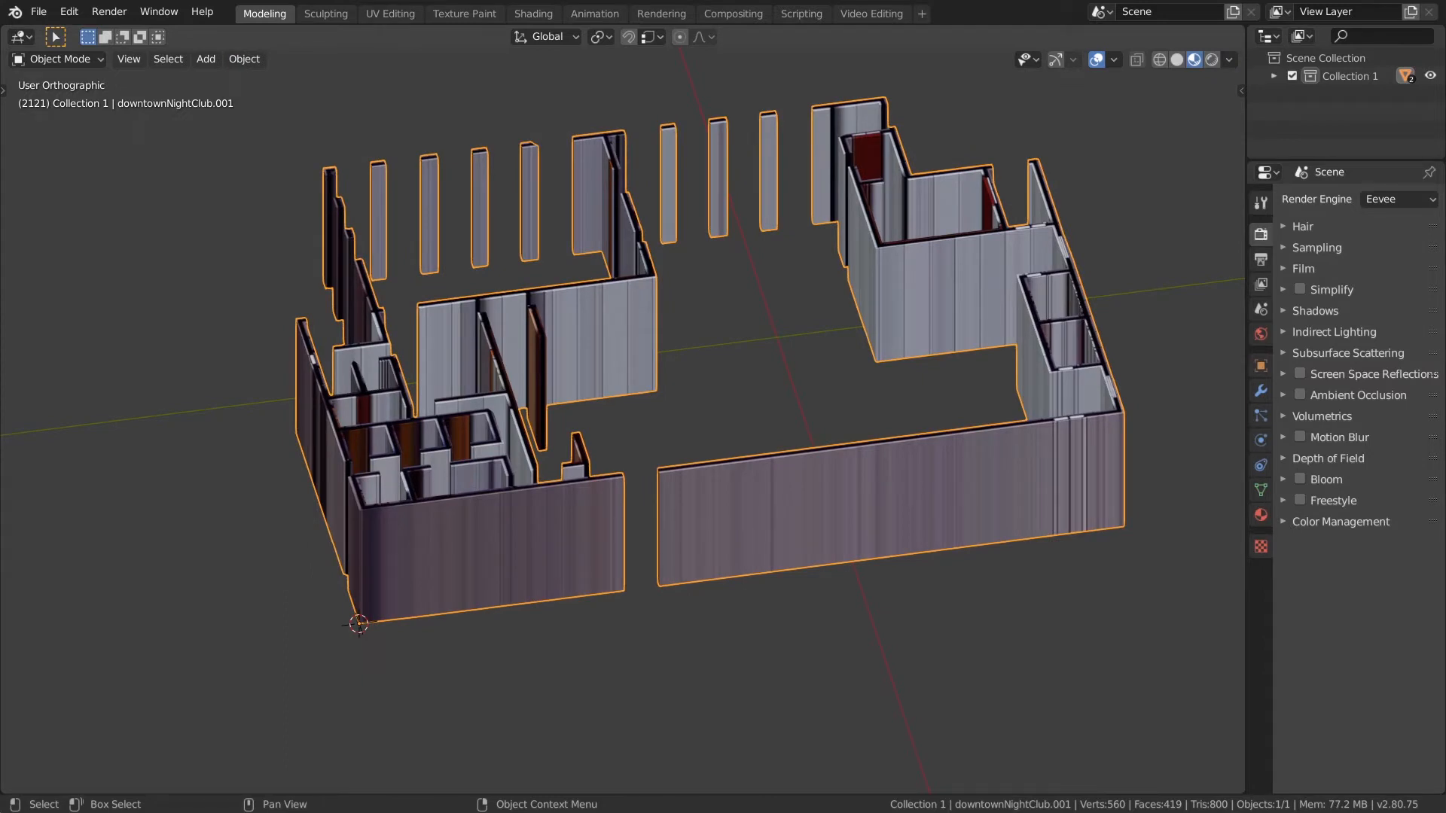
Step: Snap the 3D cursor to the world origin and snap the wall object to the cursor
click(244, 59)
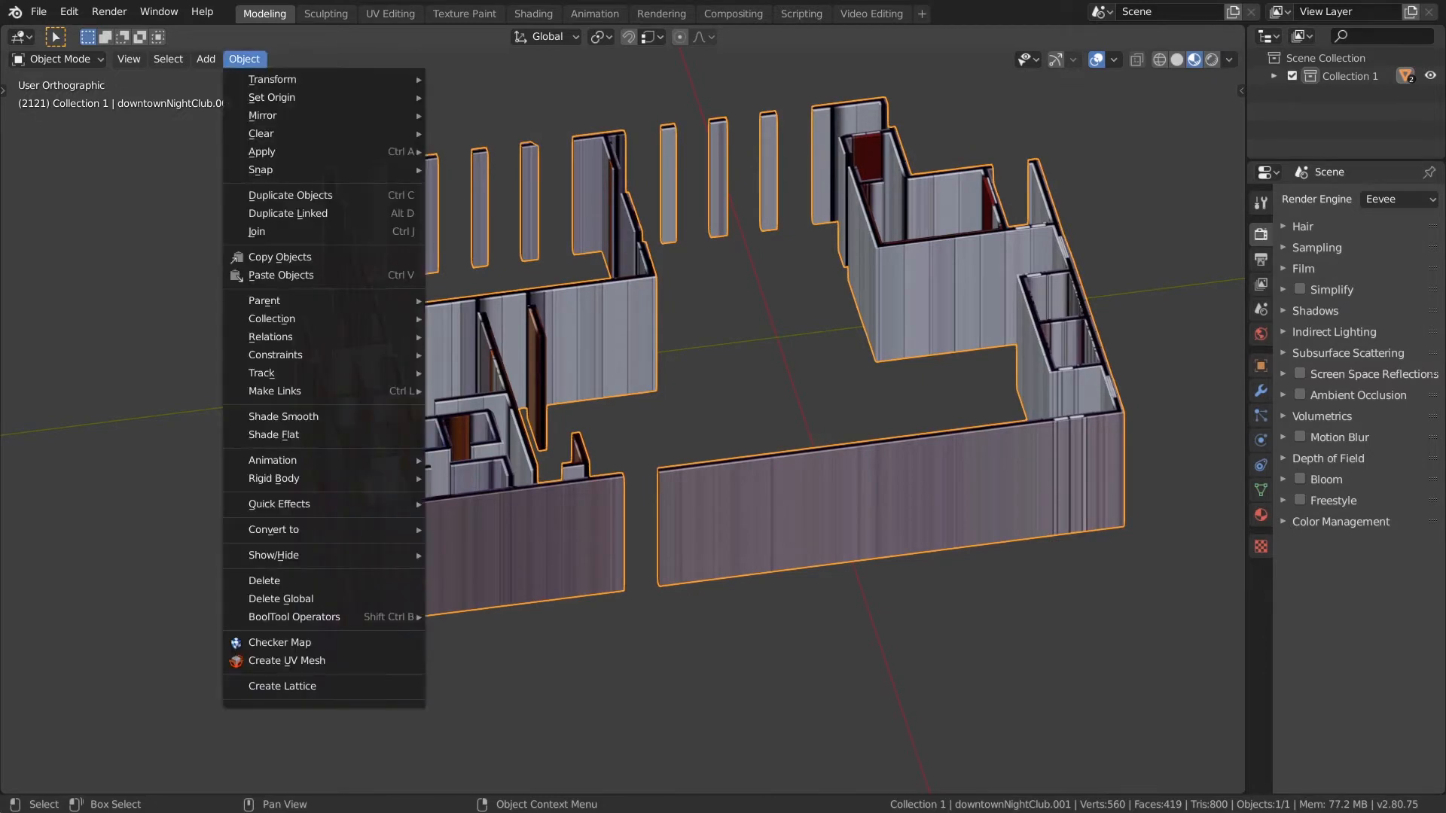
mouse_move(264, 171)
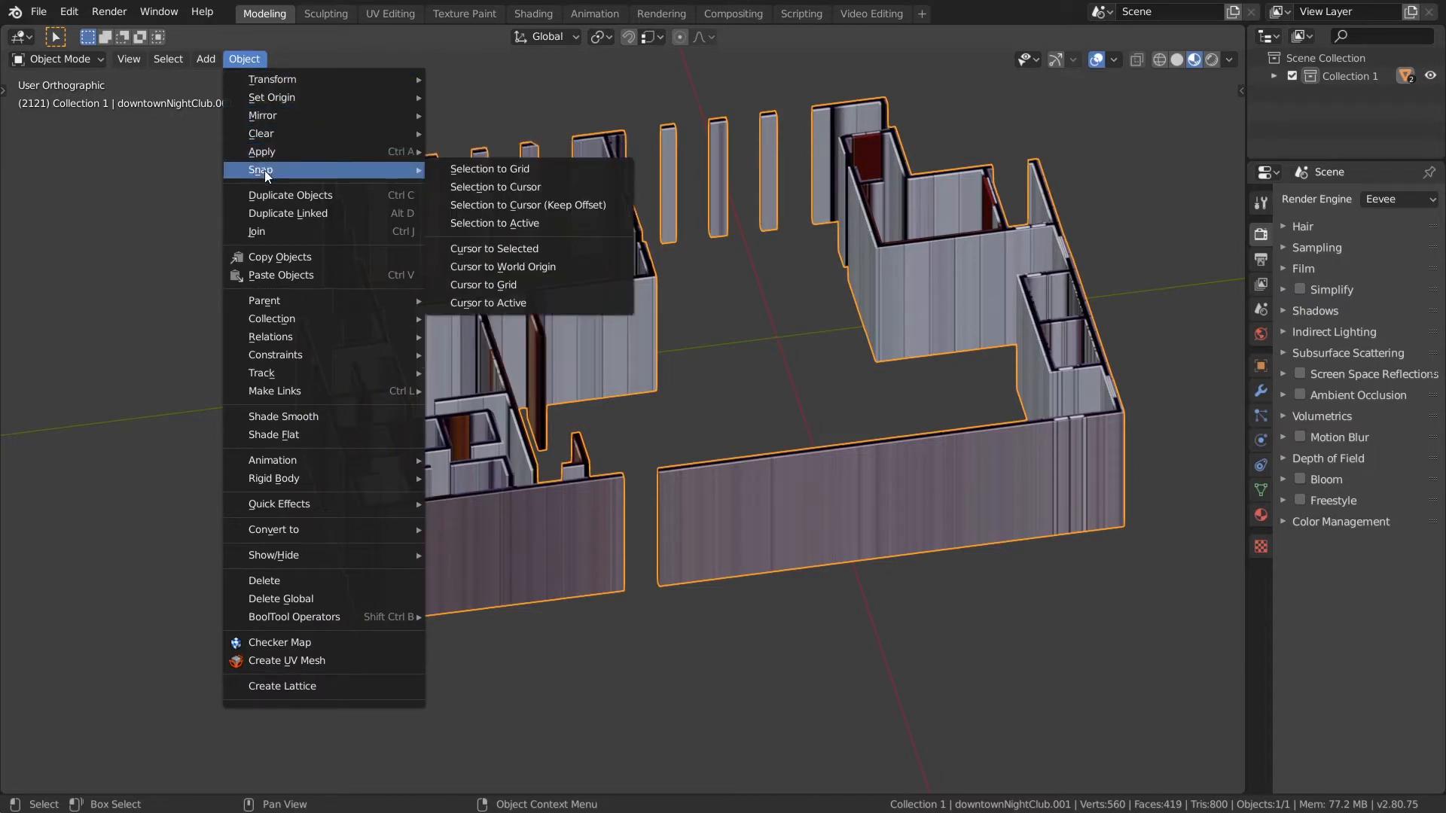
click(490, 268)
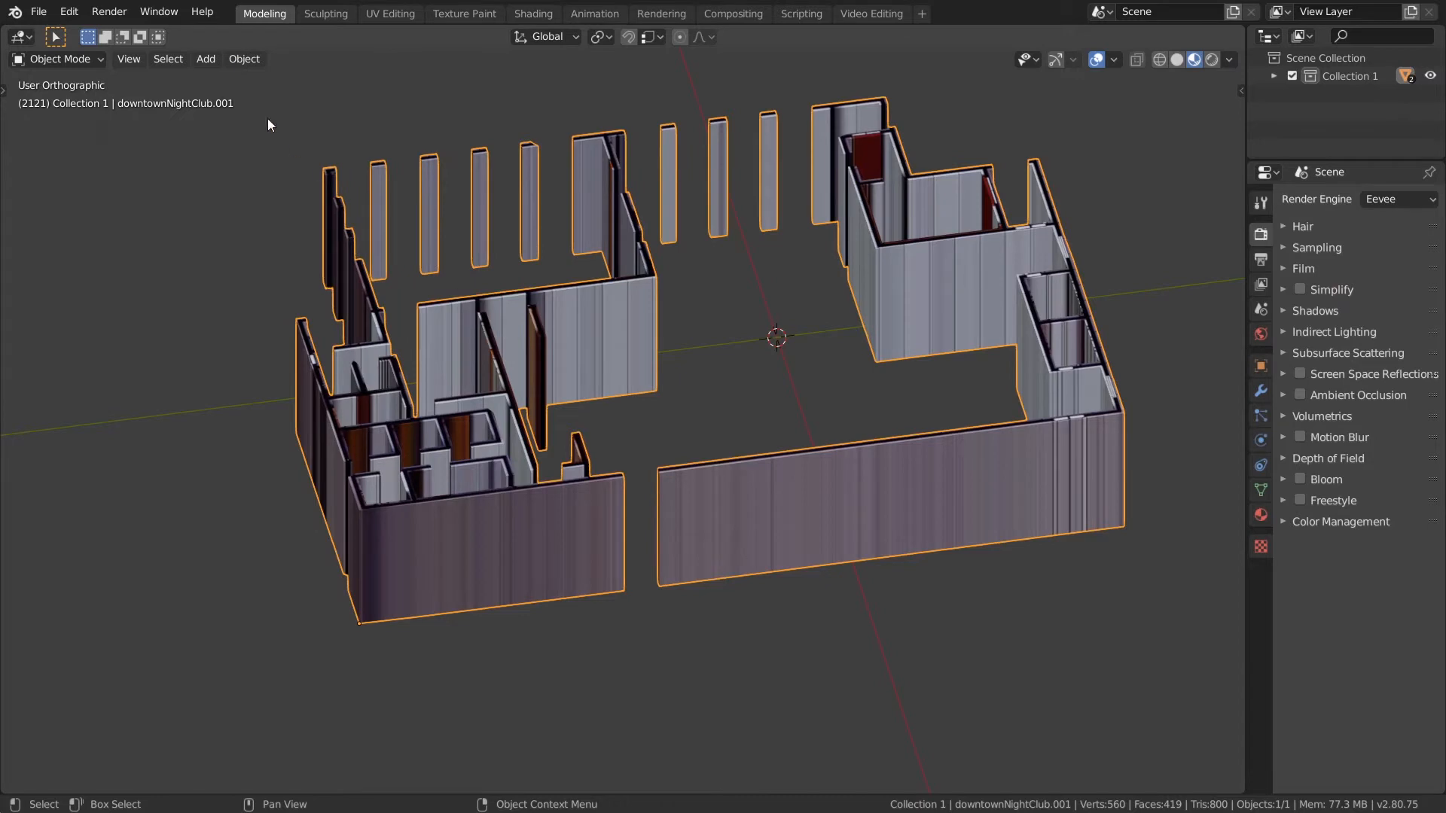
click(244, 59)
mouse_move(264, 170)
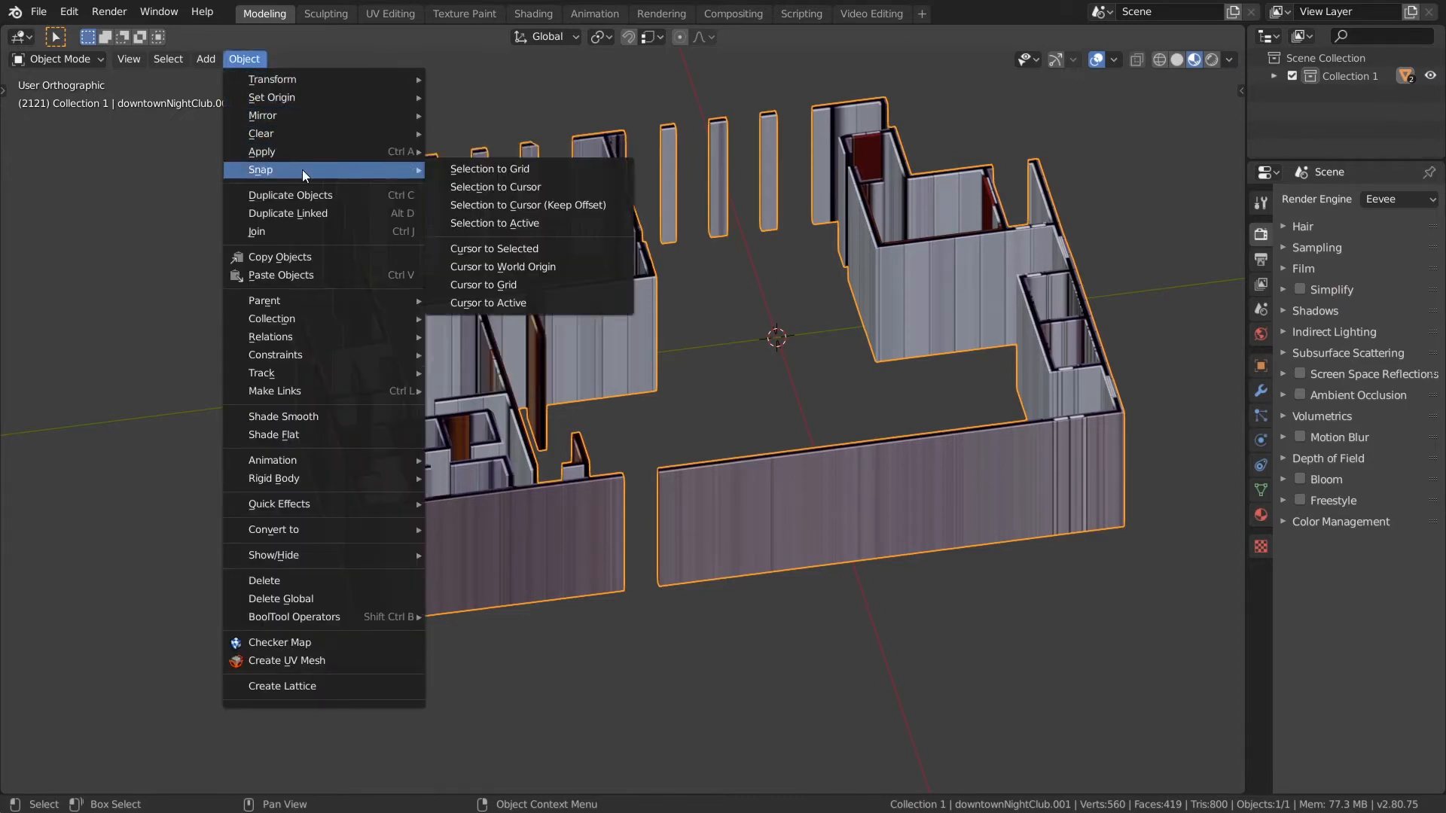
click(489, 192)
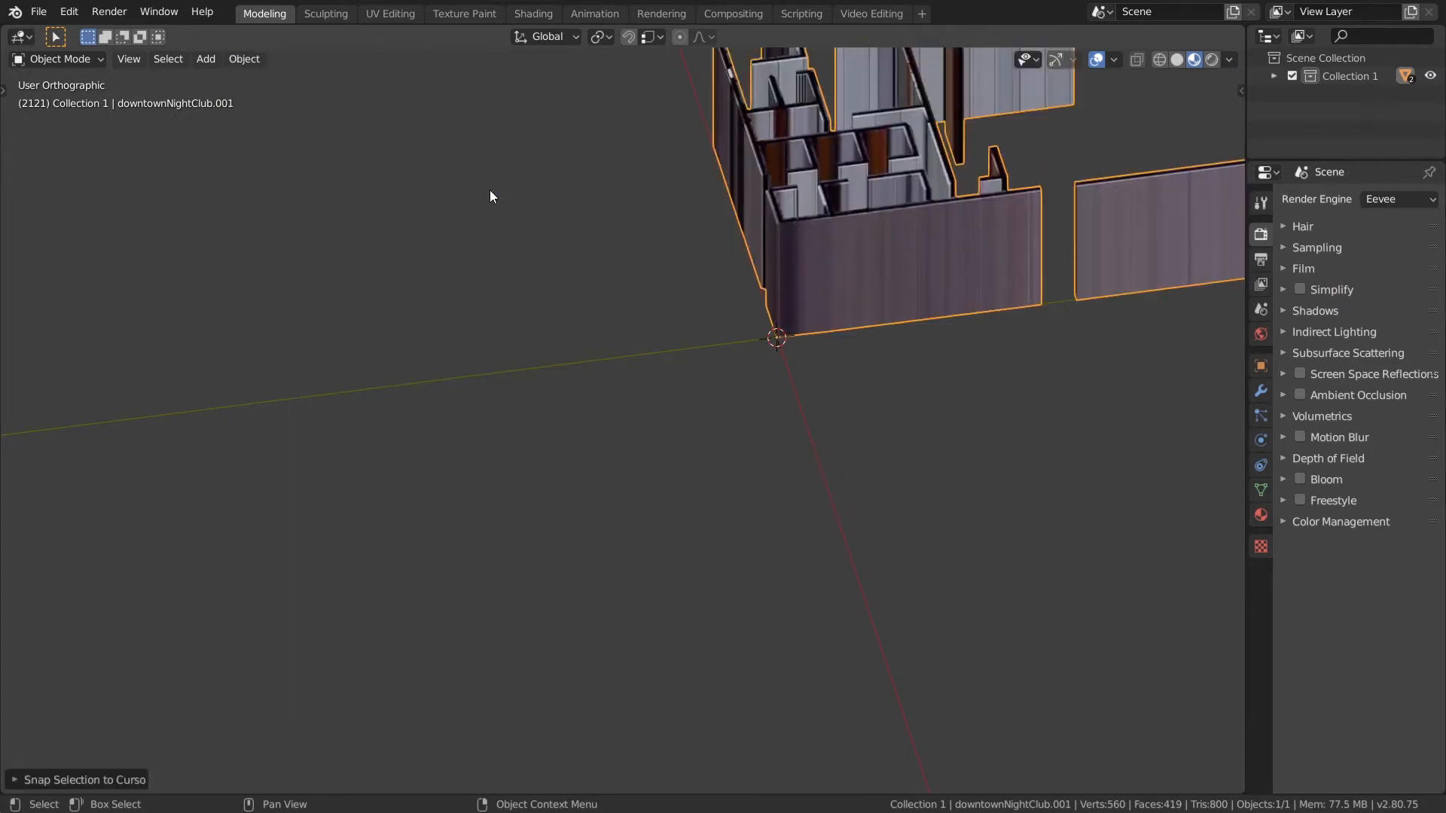
middle_drag(553, 288, 342, 516)
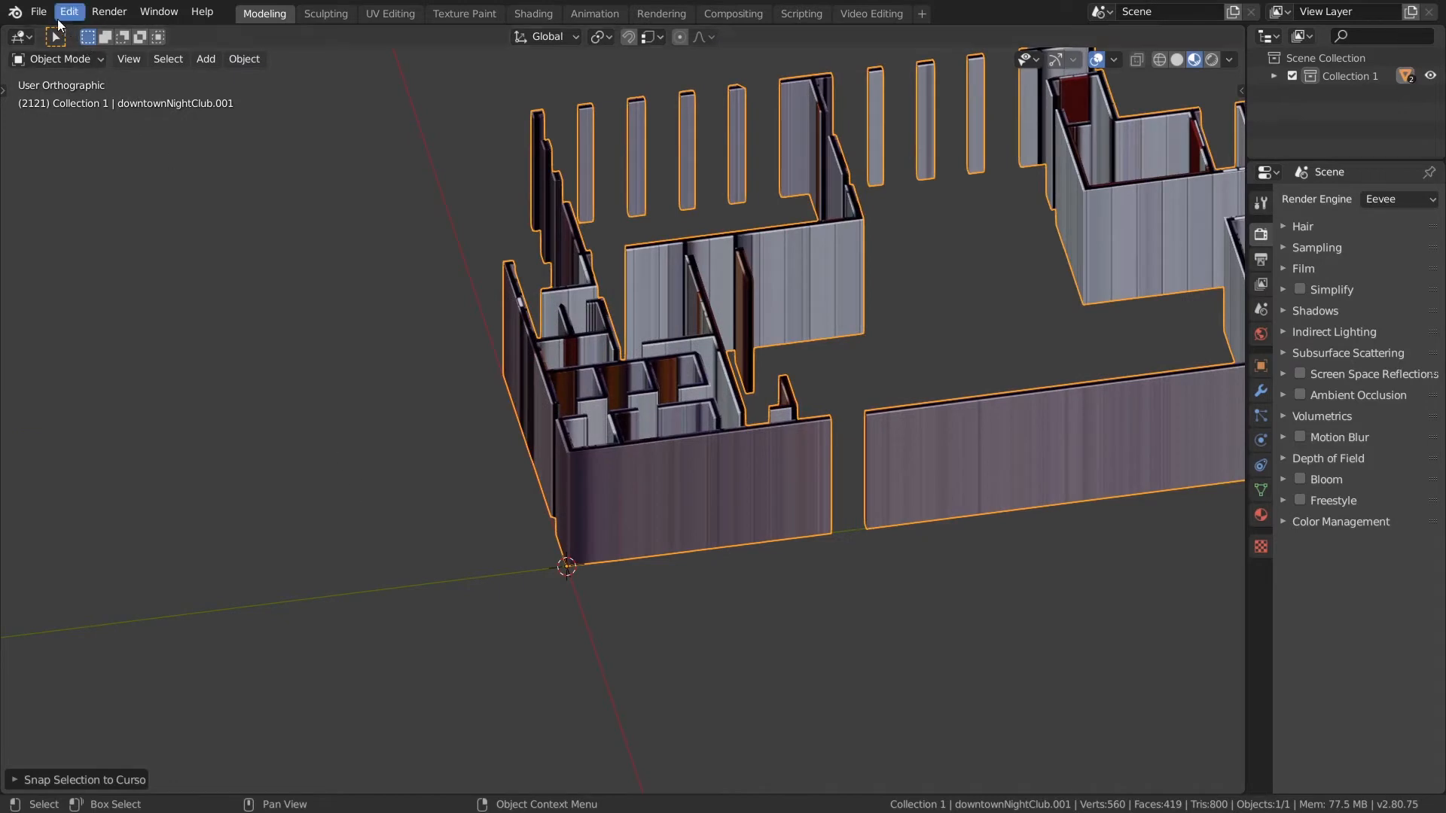
Step: Export the wall model in Wavefront (.obj) format
click(39, 13)
mouse_move(90, 274)
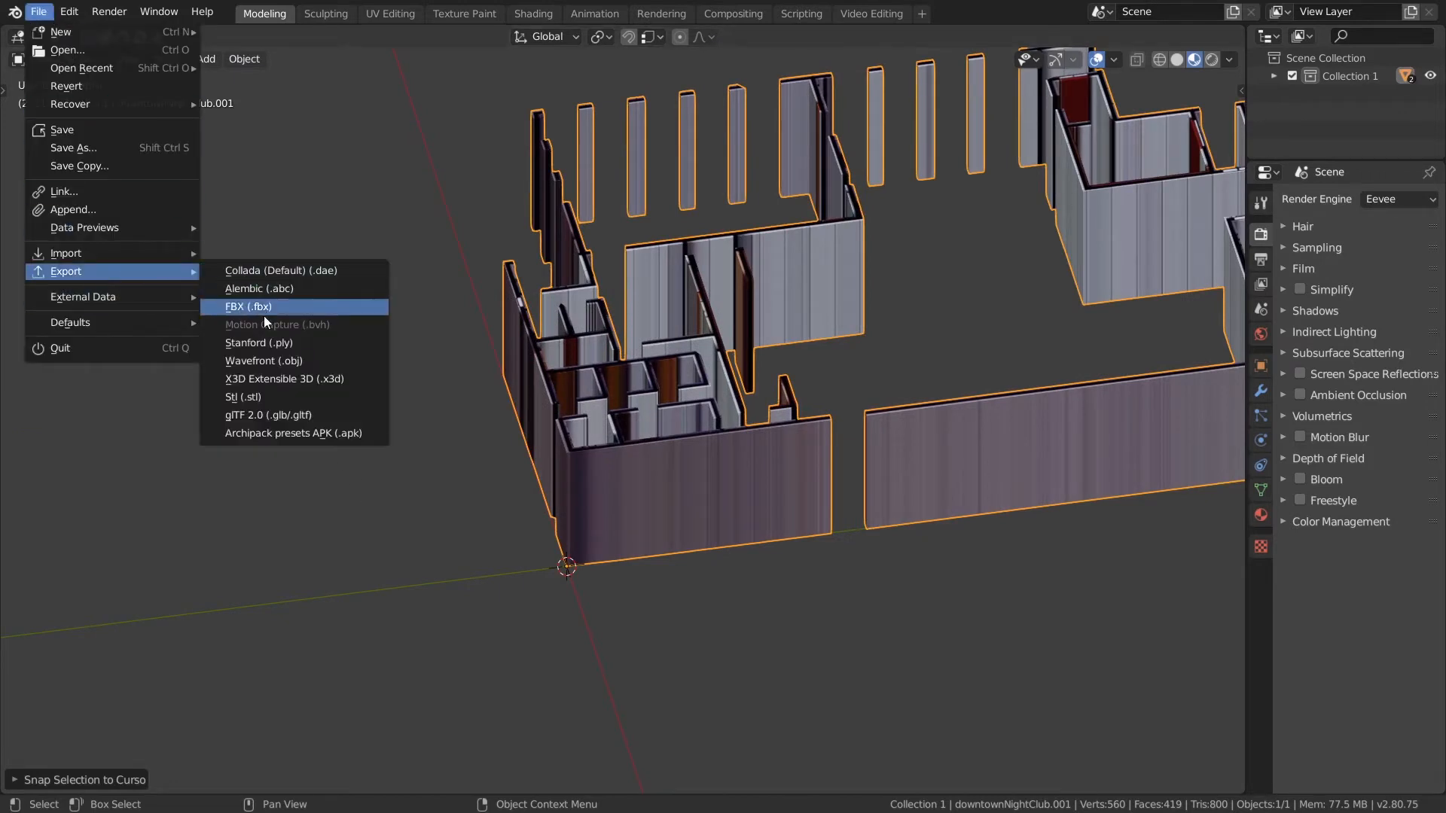
click(264, 360)
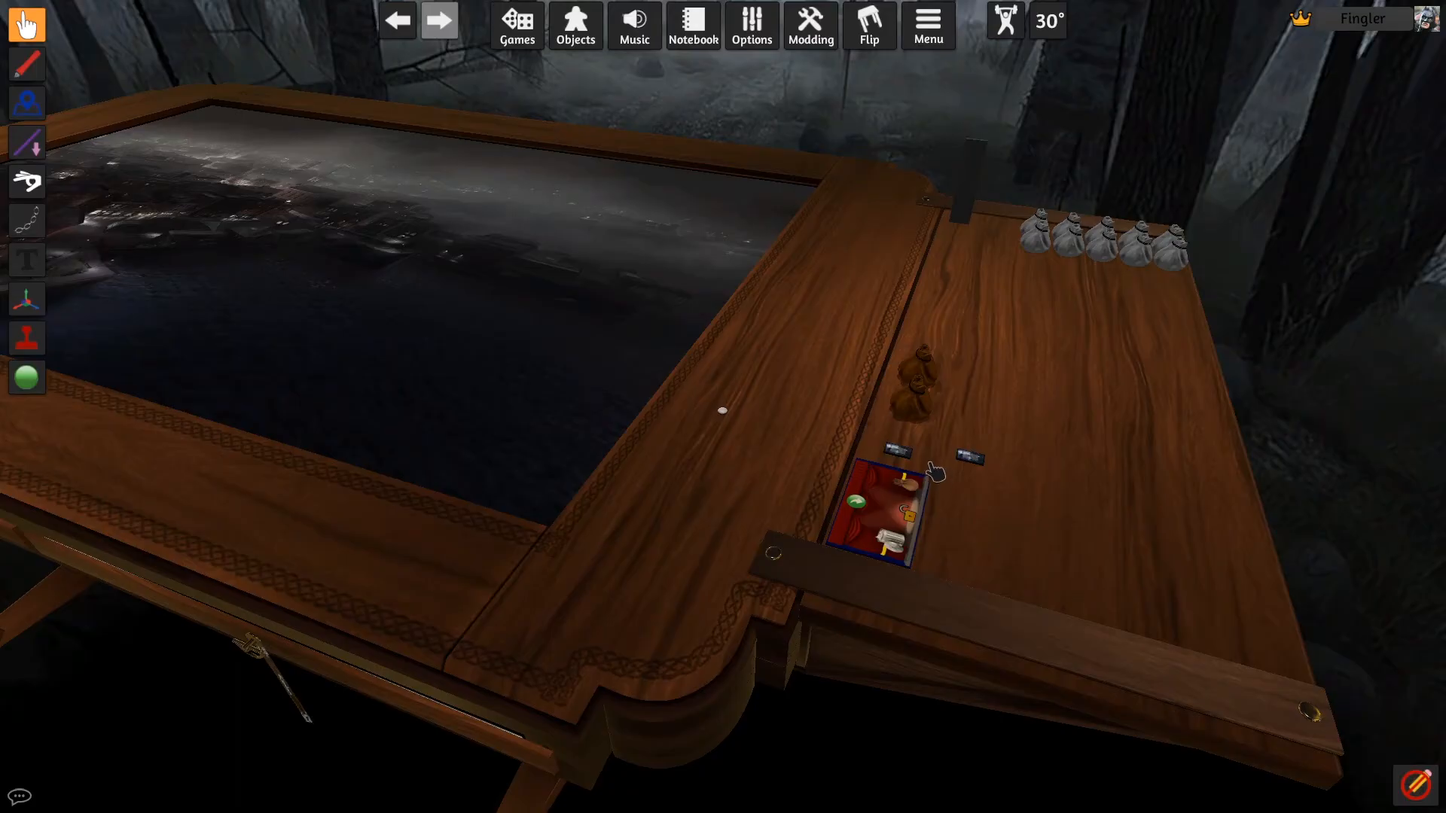
Step: Switch to Tabletop Simulator, check the small stage art token's name, and drop the SBx_Nightclub token onto the red control board
right_click(970, 463)
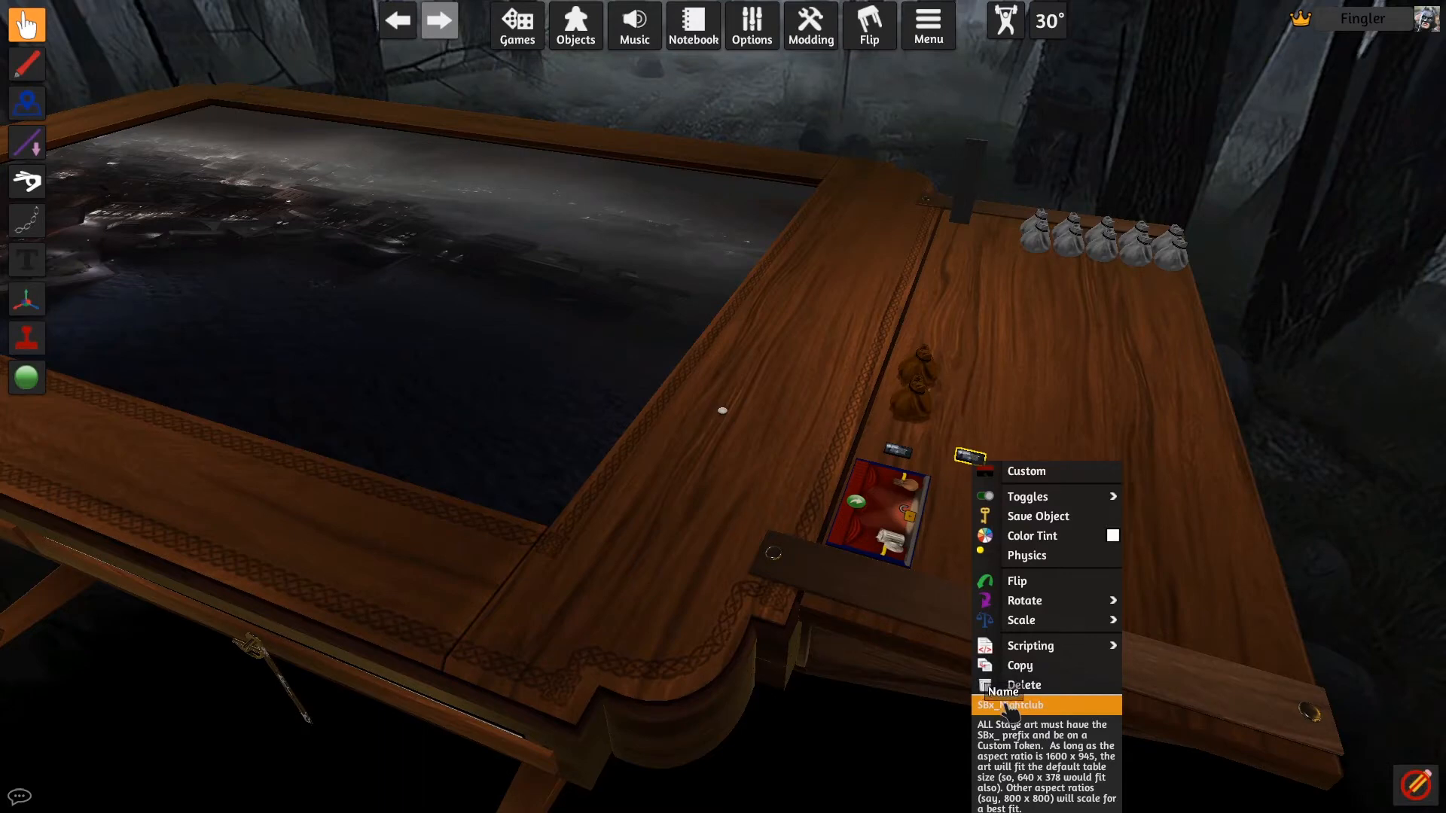
click(1202, 595)
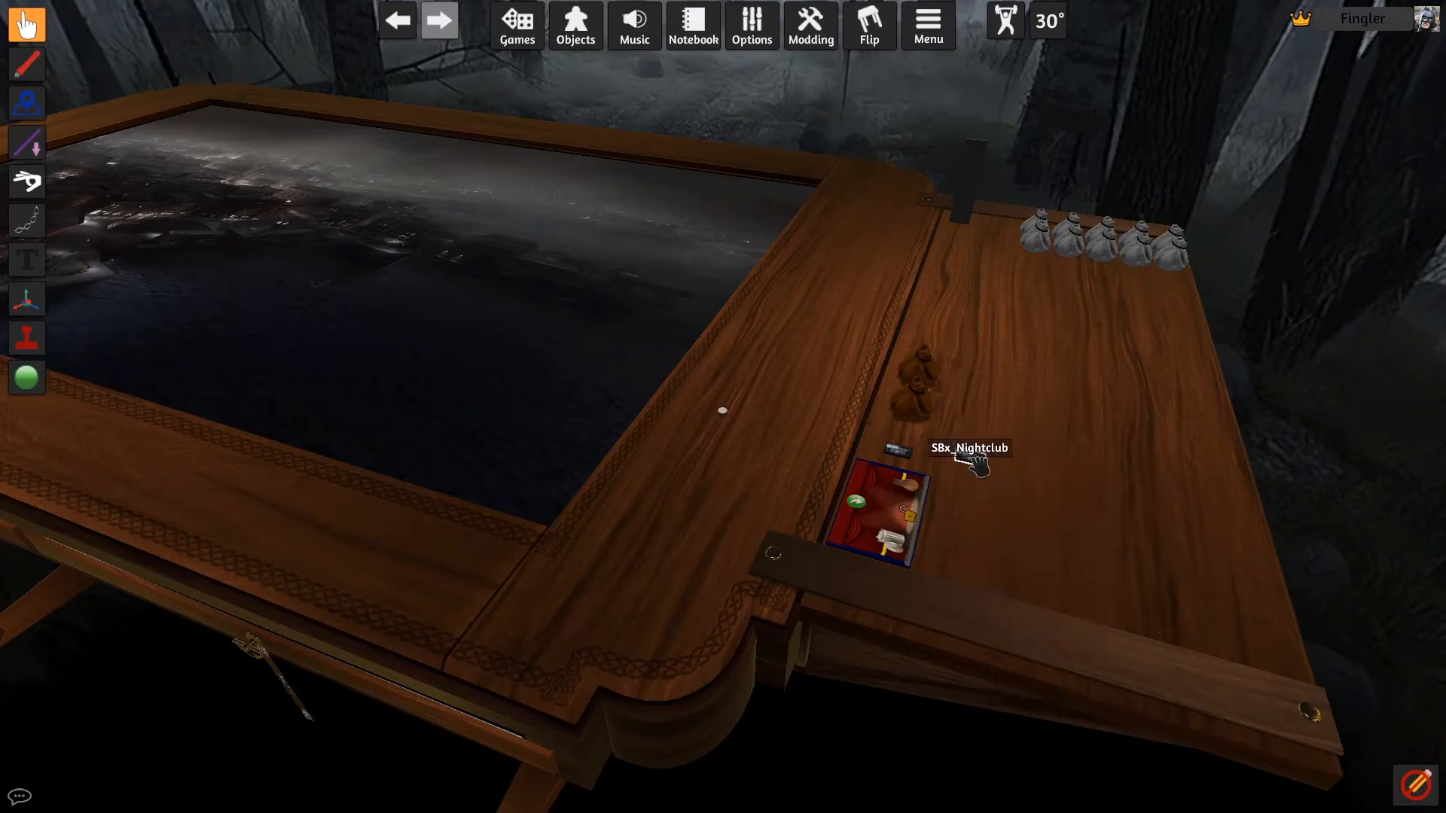
drag(968, 461, 896, 505)
key(a)
key(w)
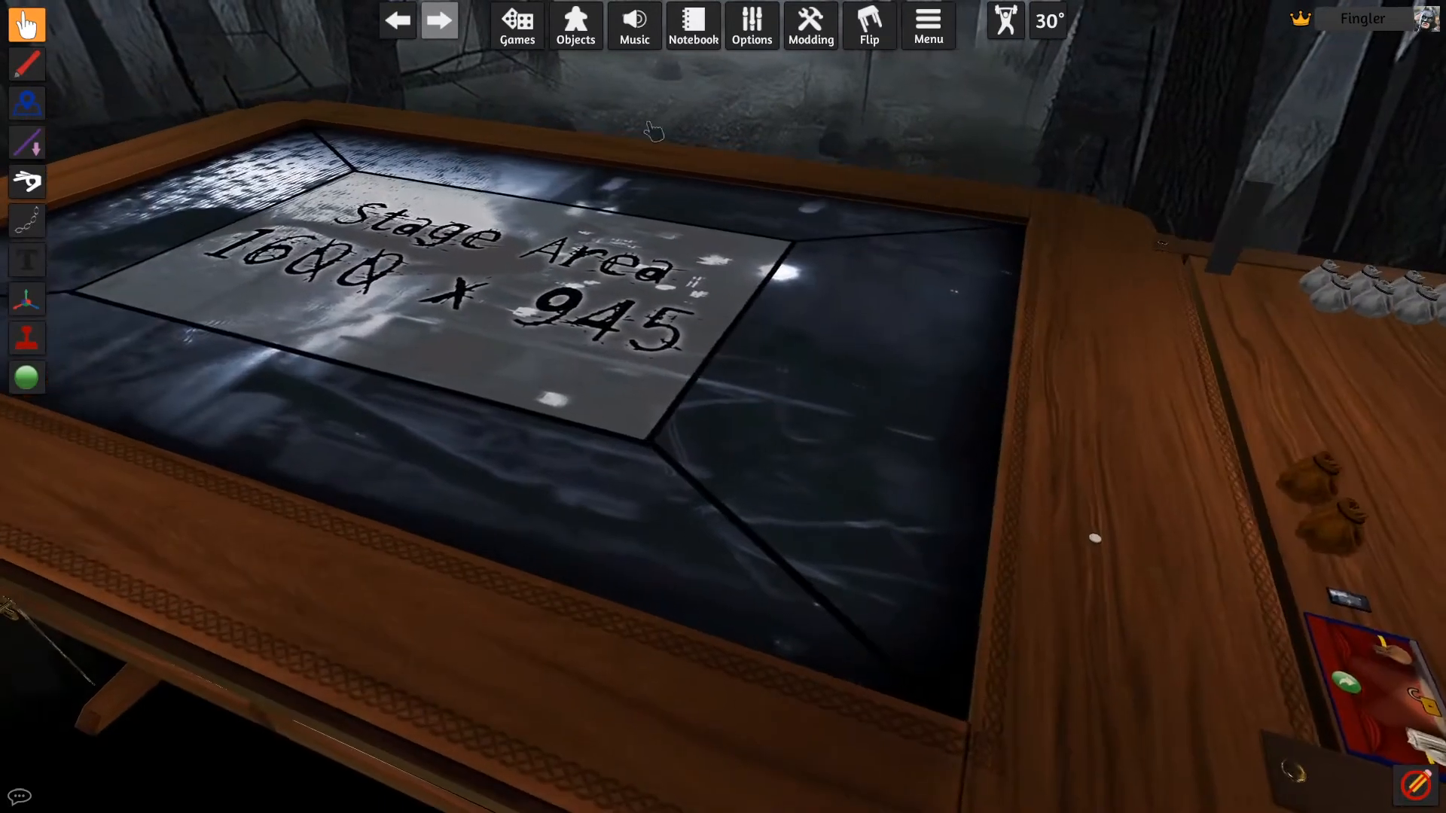
Step: Add a custom board from the Custom components and place it on the stage area of the table
mouse_move(576, 30)
click(592, 61)
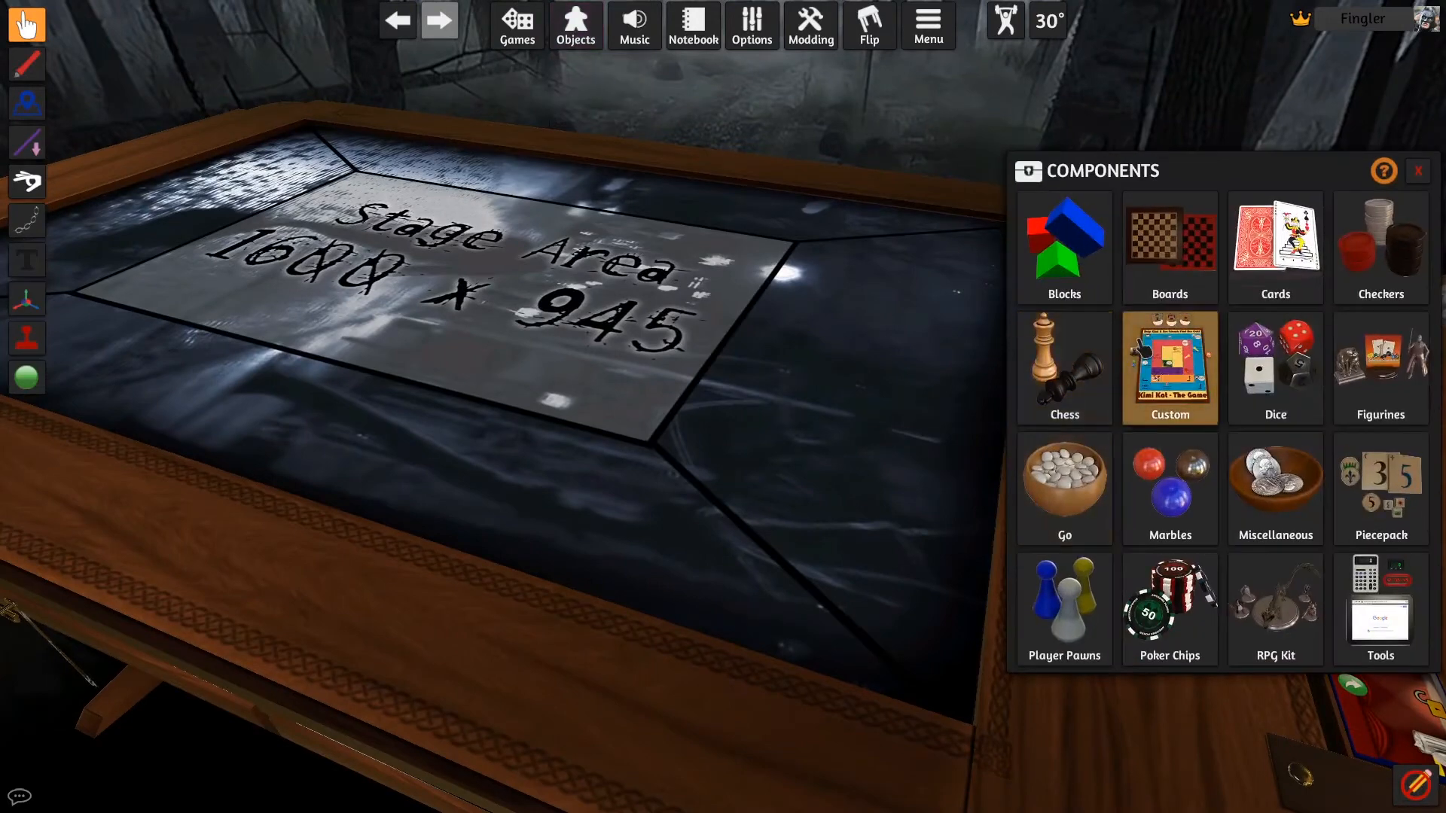
click(1170, 361)
drag(1071, 250, 479, 291)
key(a)
key(w)
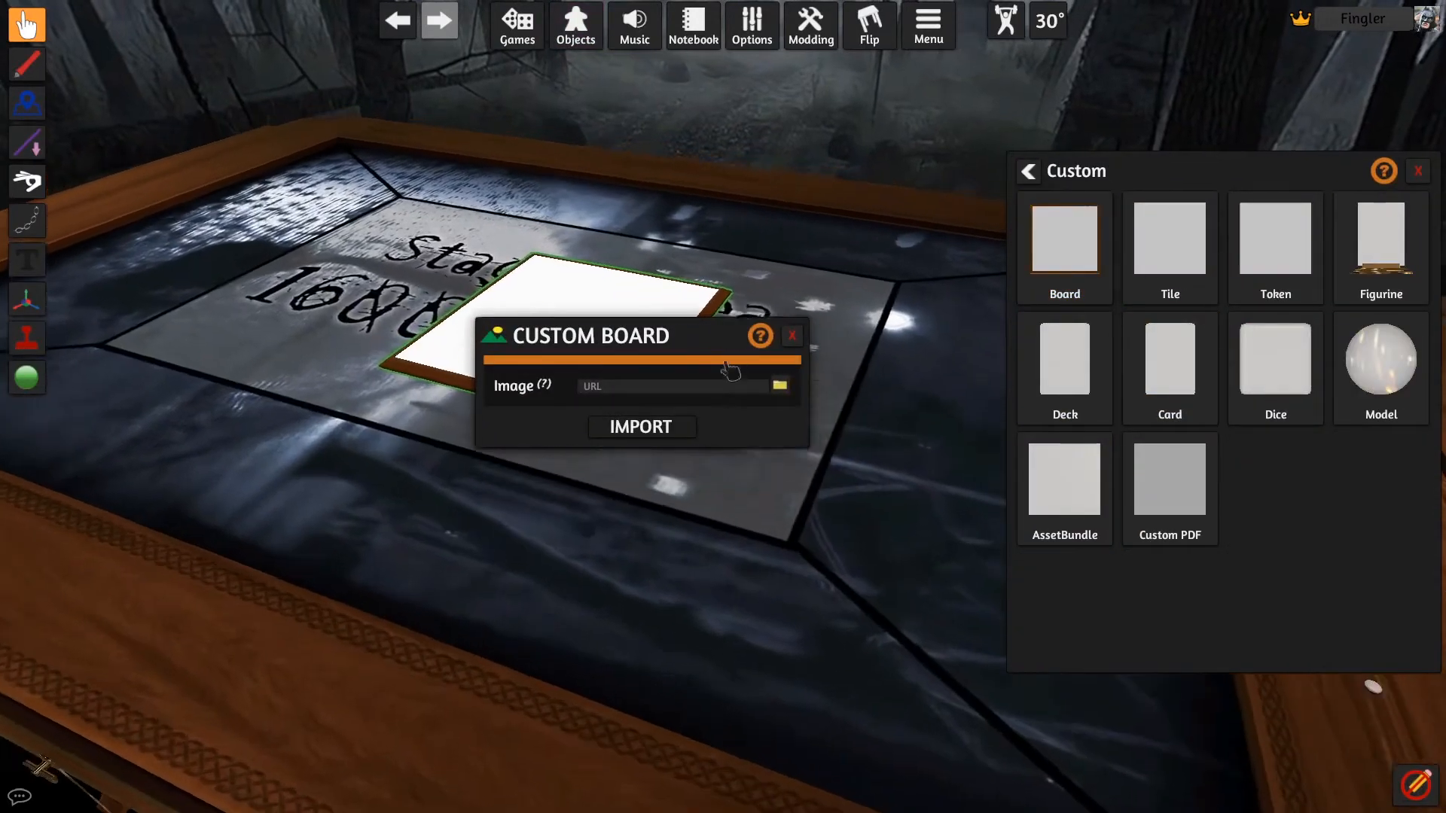
Step: Load downtownNightClub.jpg from the local disk as the custom board's image and import it
click(777, 386)
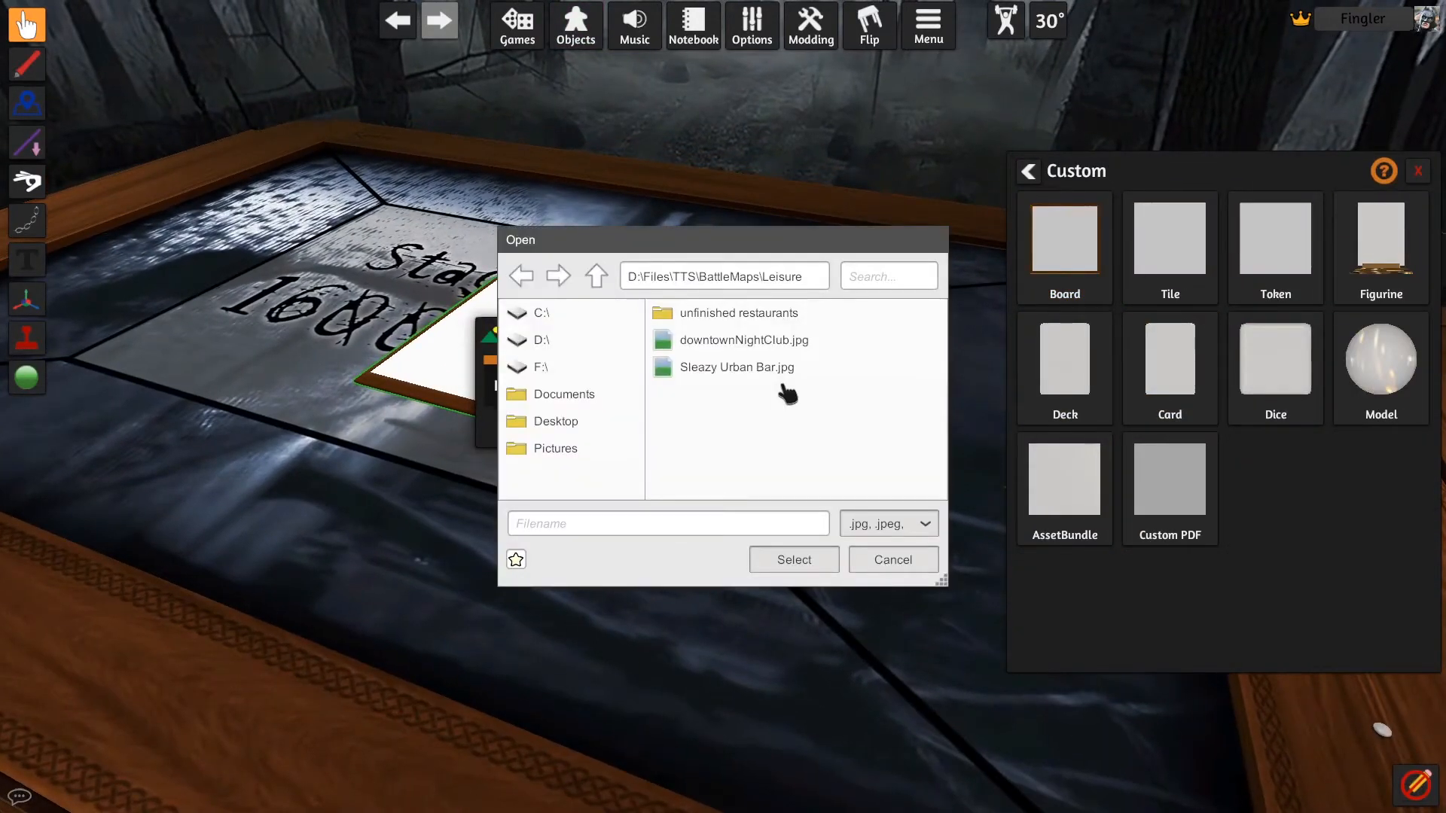
double_click(742, 340)
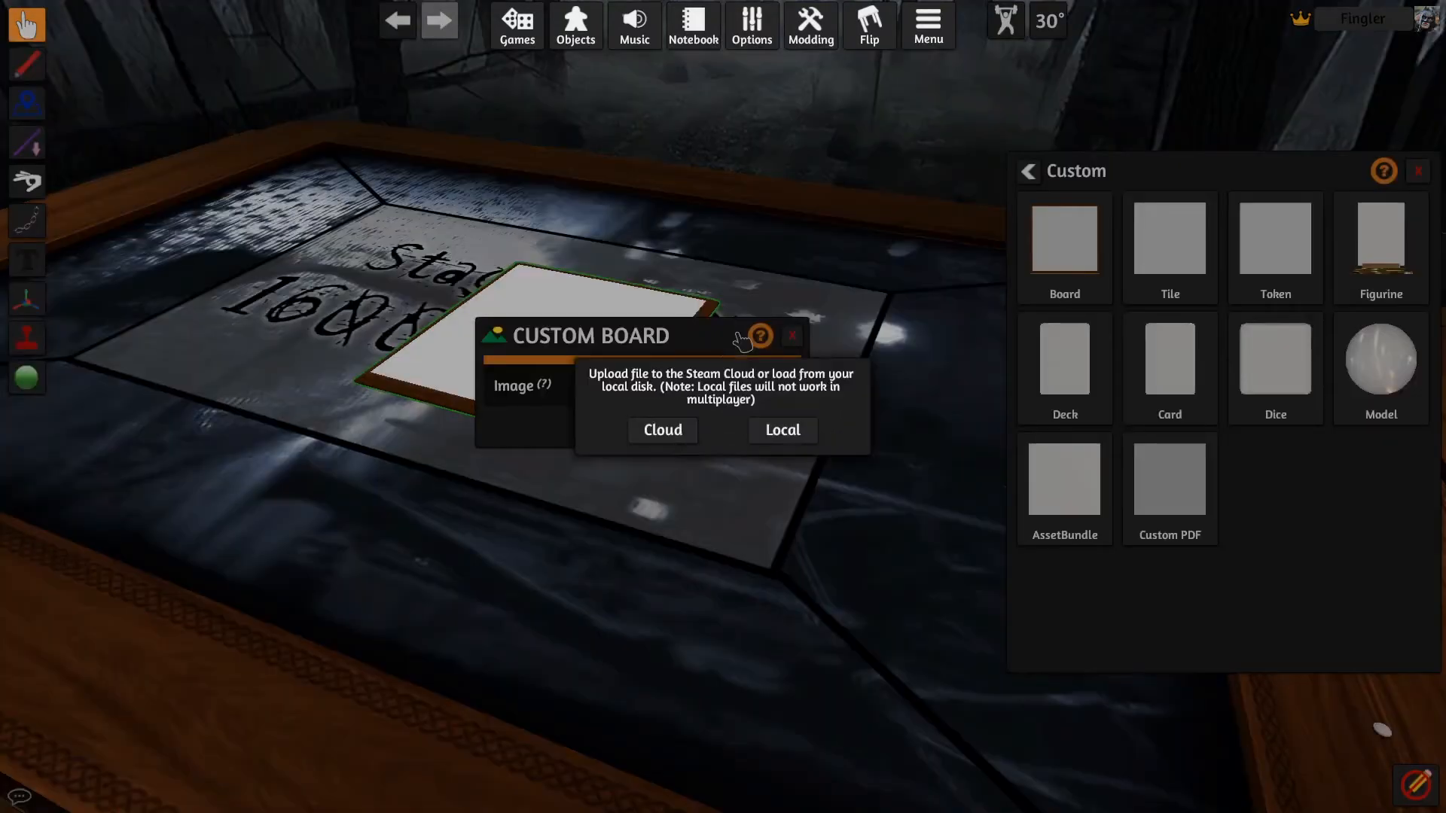
click(797, 434)
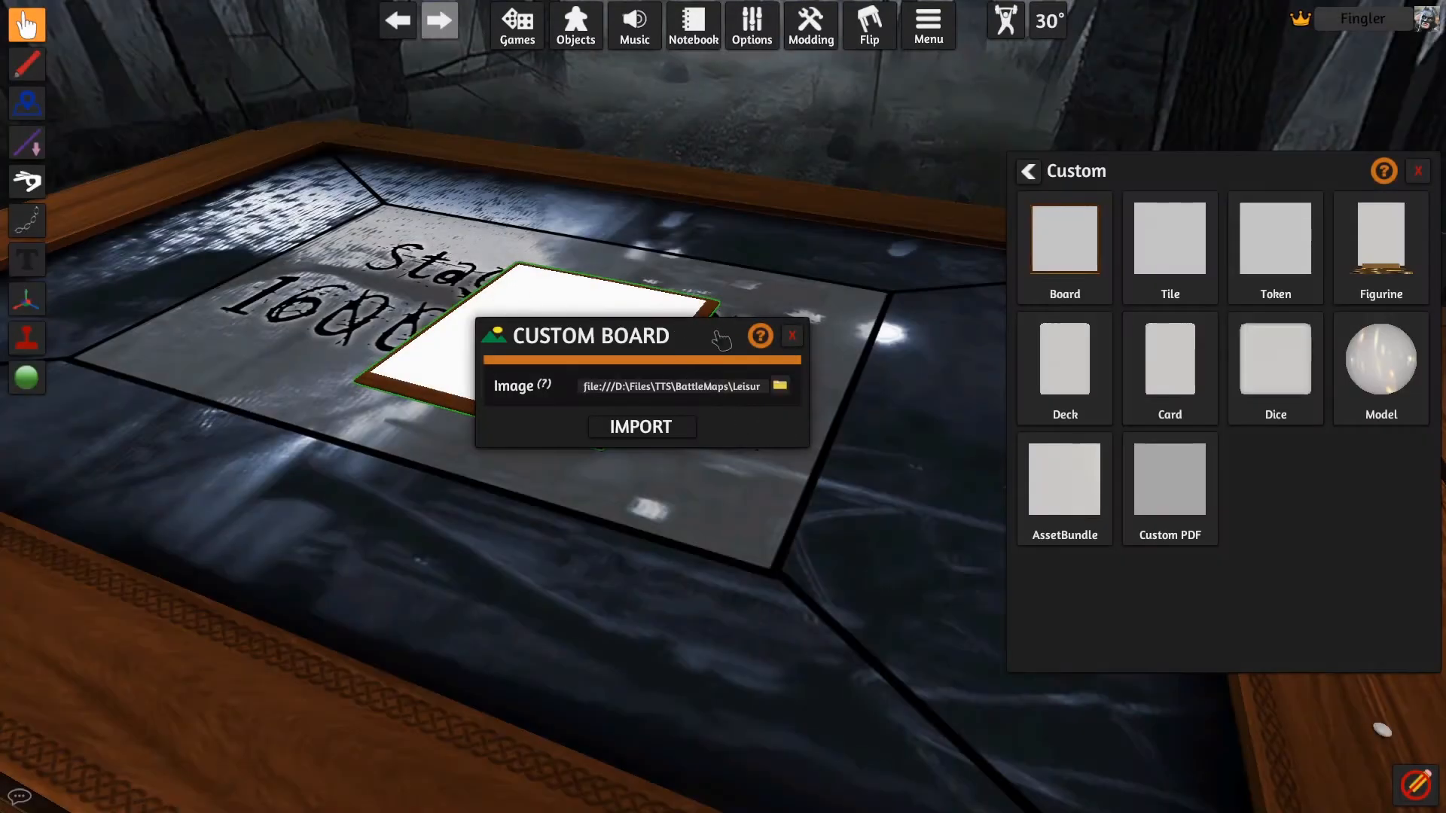
click(656, 426)
scroll(520, 309, up, 5)
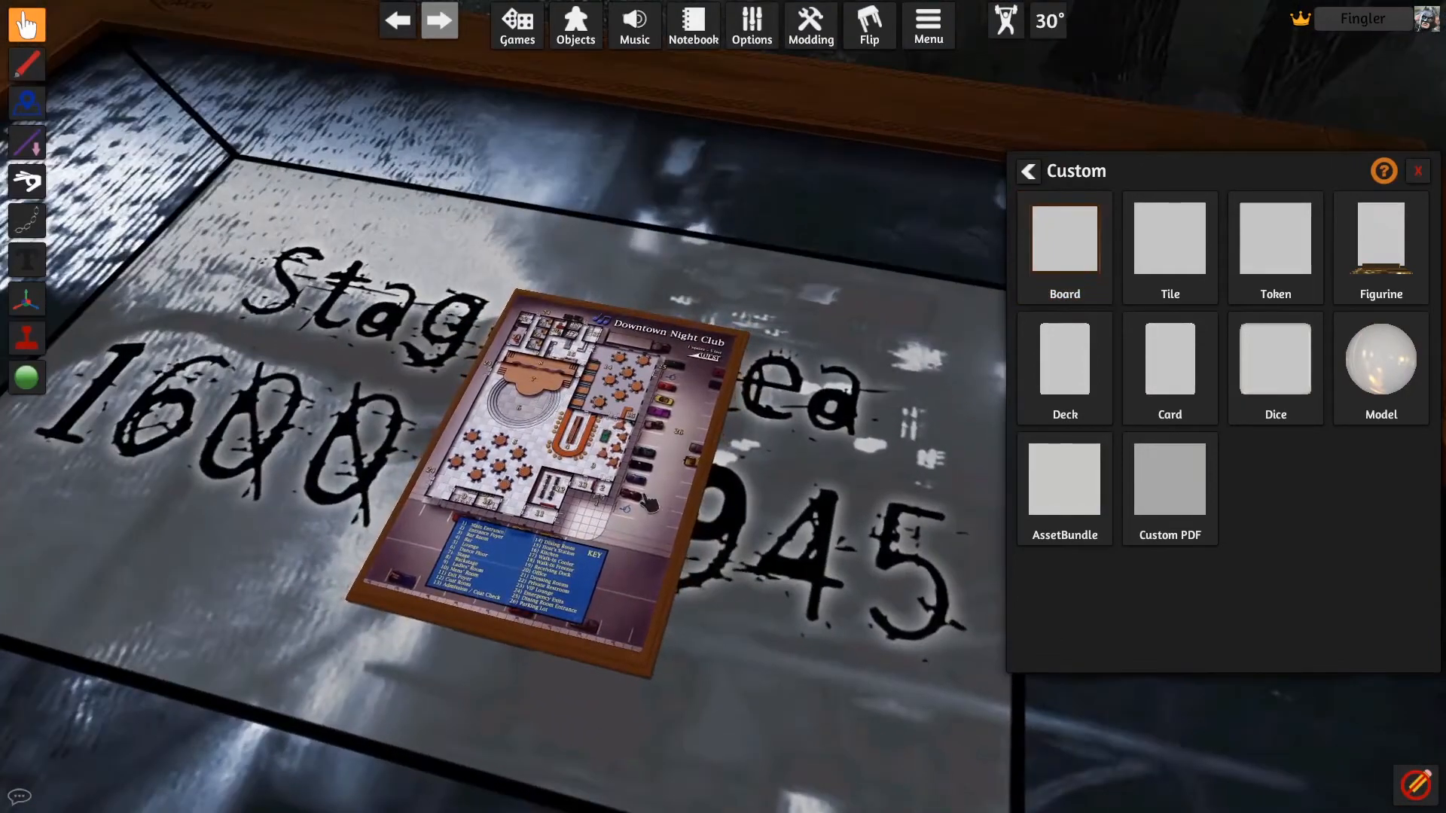
key(s)
key(a)
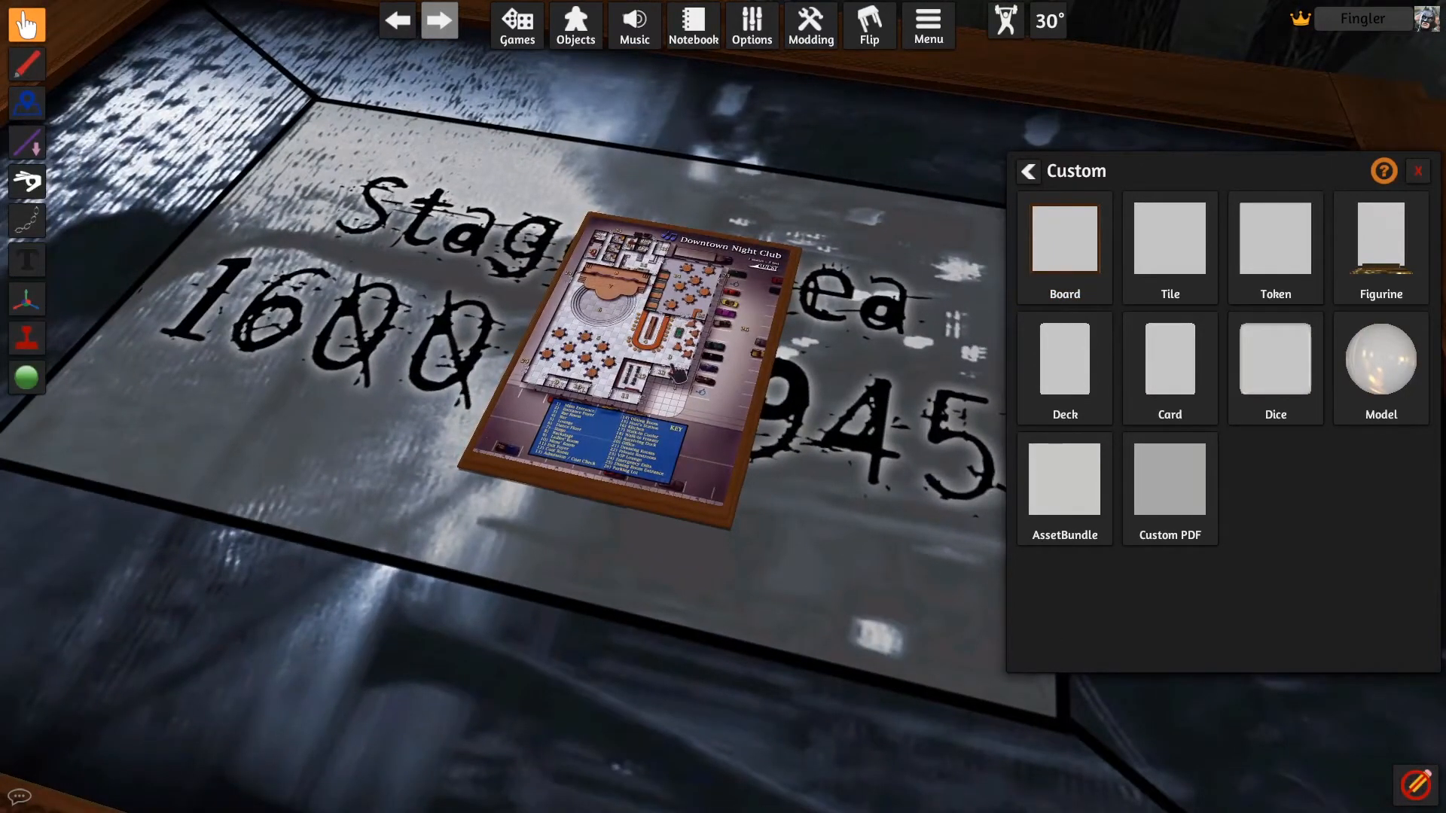
Step: Enlarge the night club board uniformly to a scale of about 1.72 with the scale gizmo
key(F8)
click(665, 365)
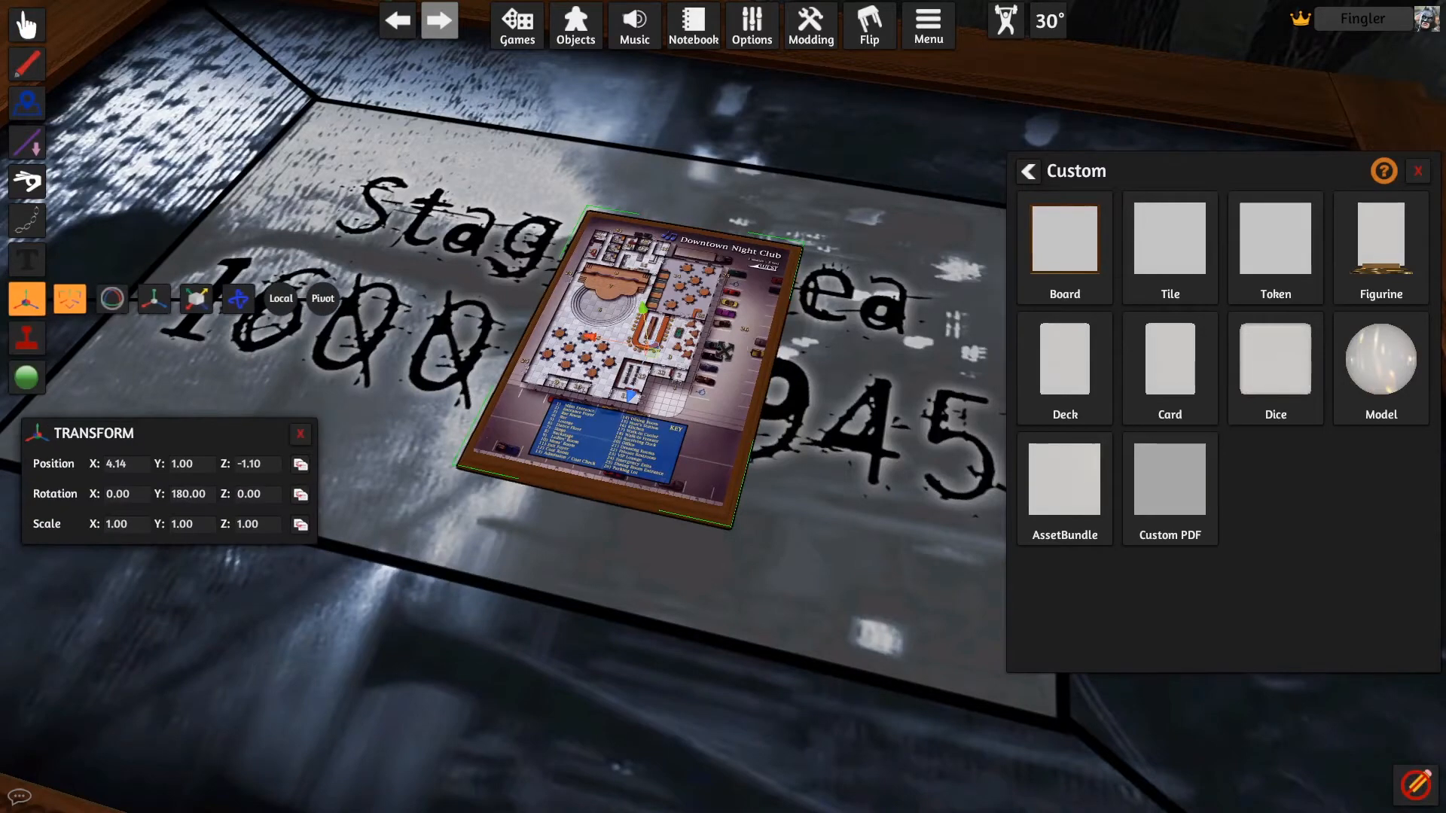
key(F8)
key(F8)
drag(662, 363, 667, 319)
scroll(667, 317, down, 5)
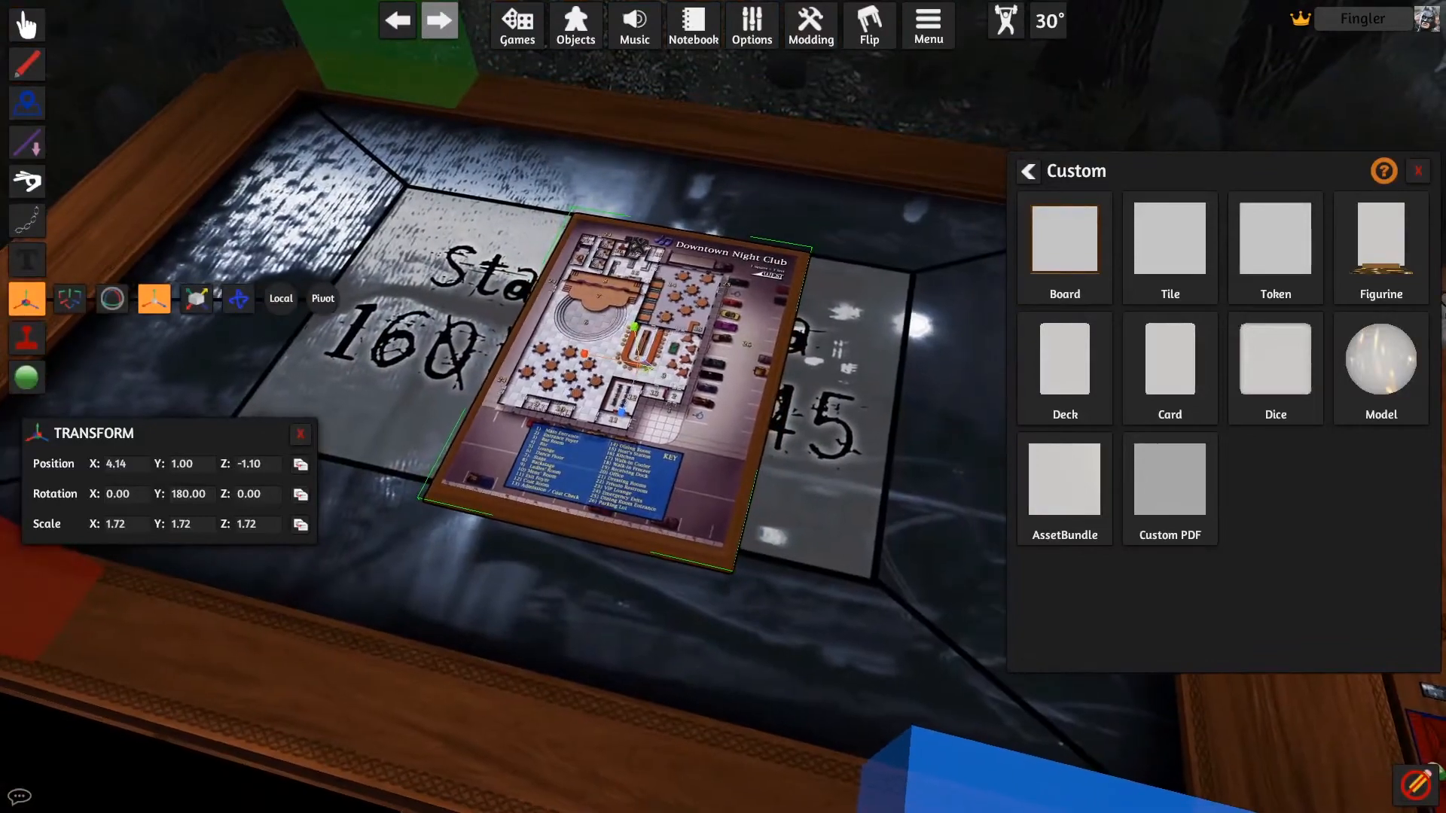
key(d)
key(s)
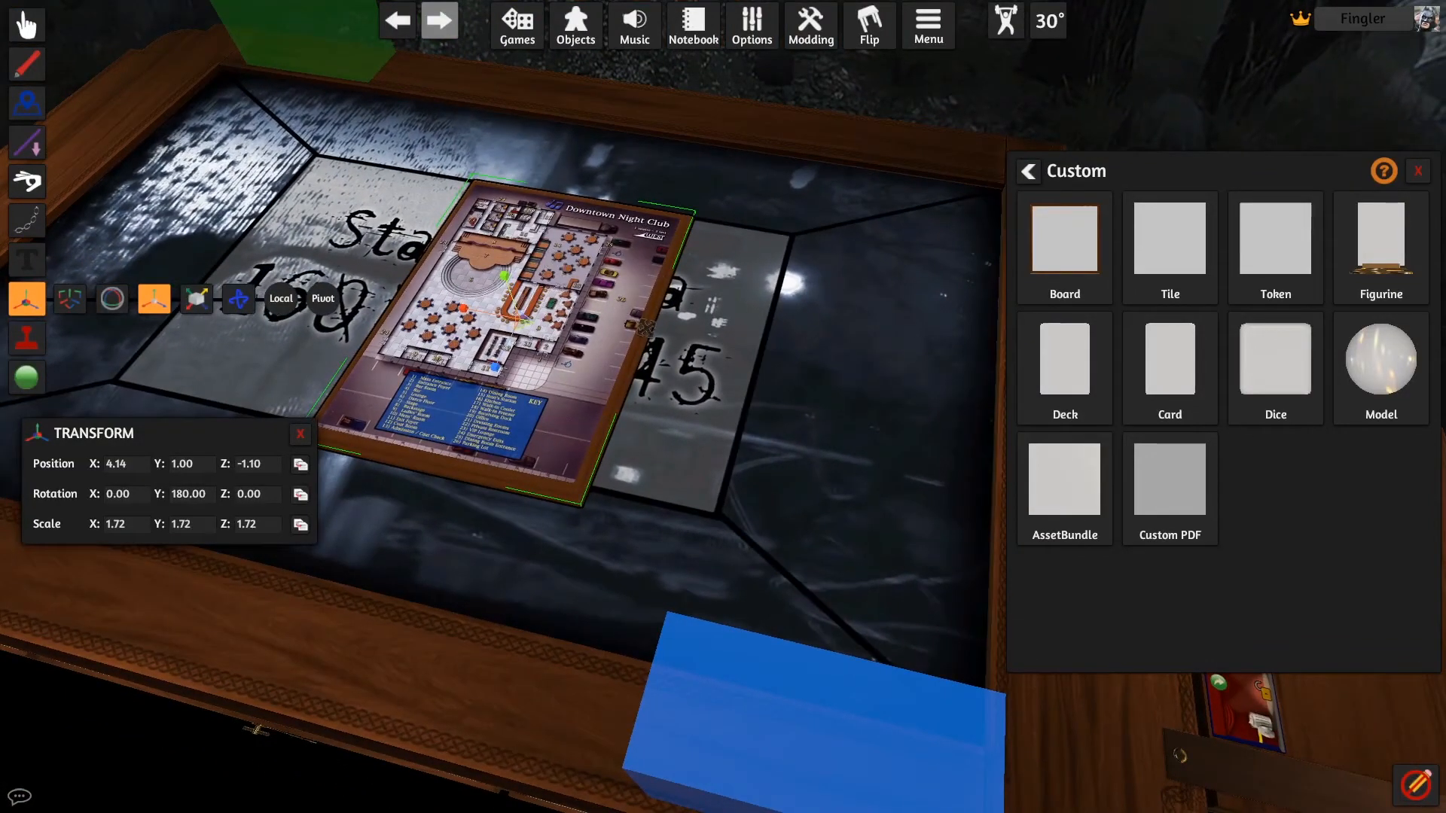
Step: Examine the night club map on the board up close, including its rooms, grid and key
scroll(645, 328, up, 5)
key(a)
key(w)
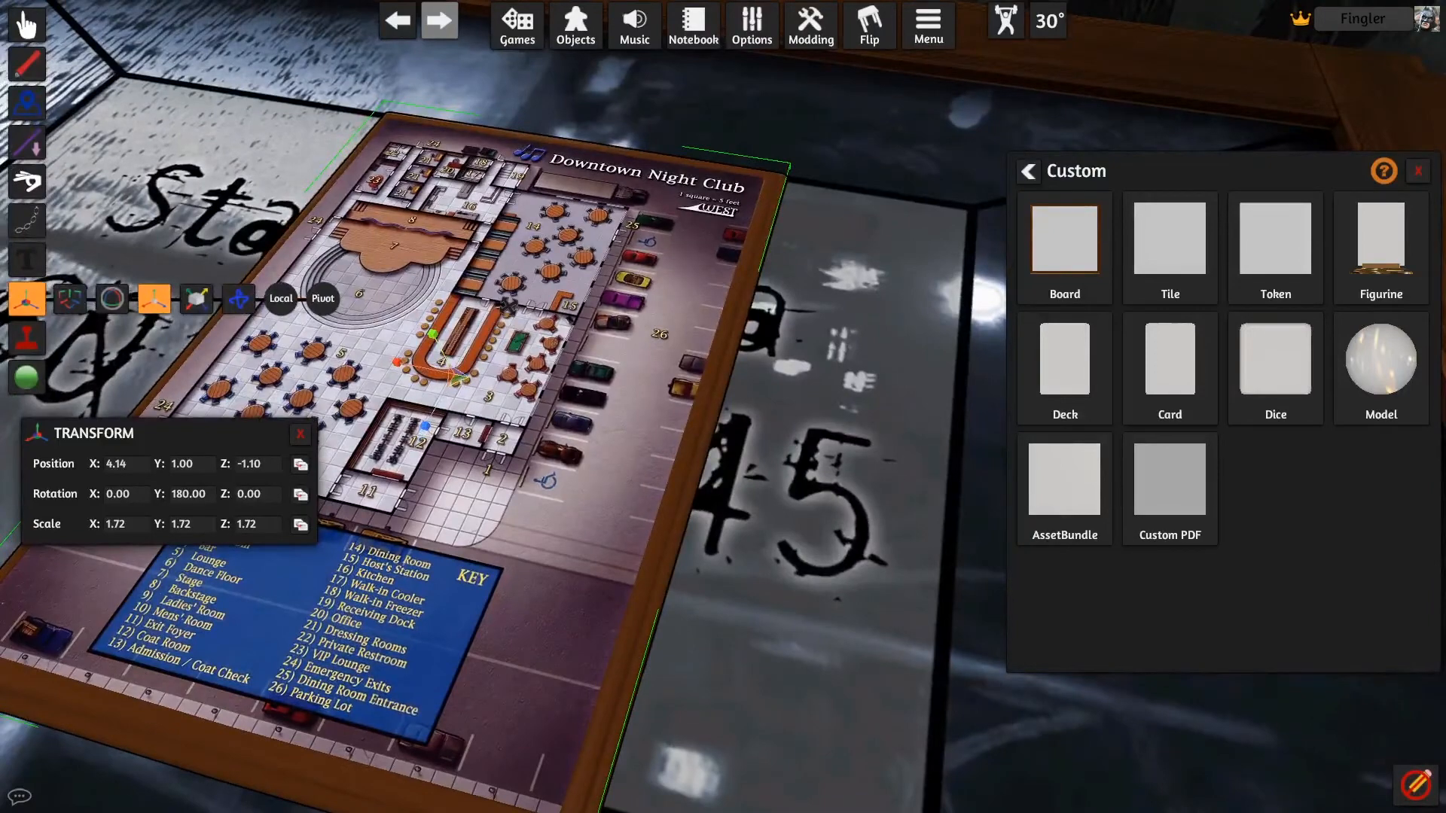
key(w)
key(a)
key(s)
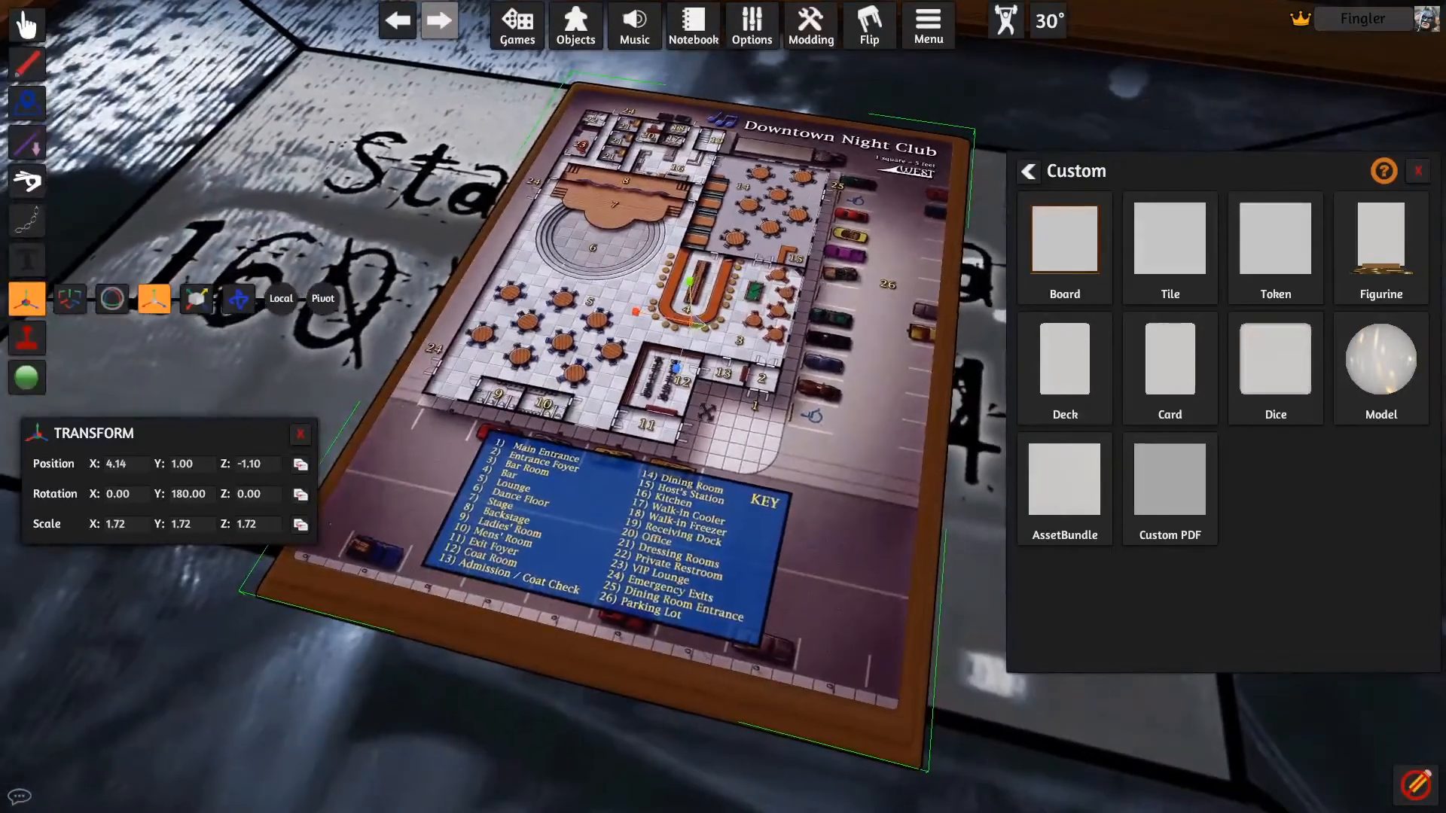
scroll(747, 410, up, 3)
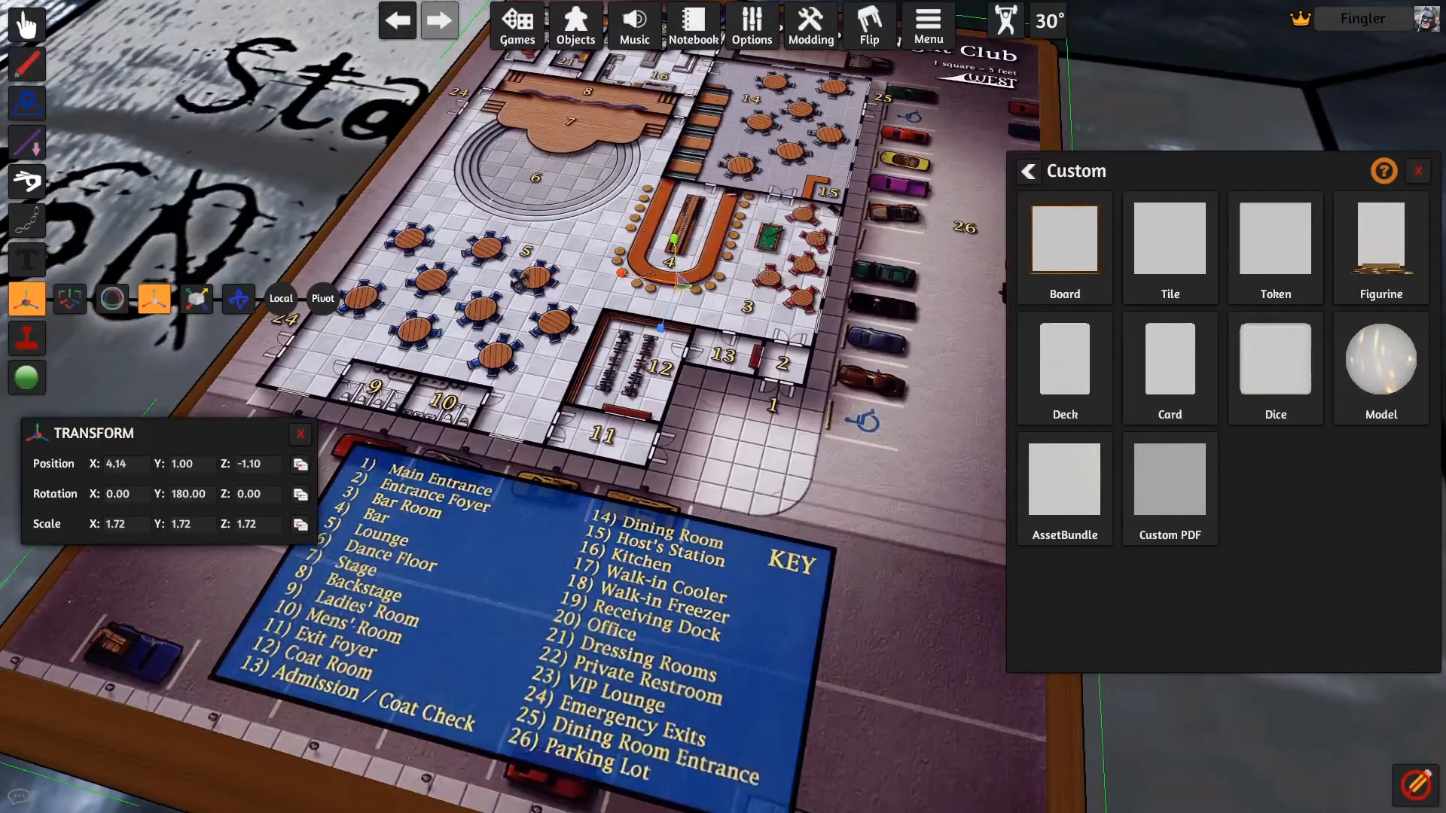
key(w)
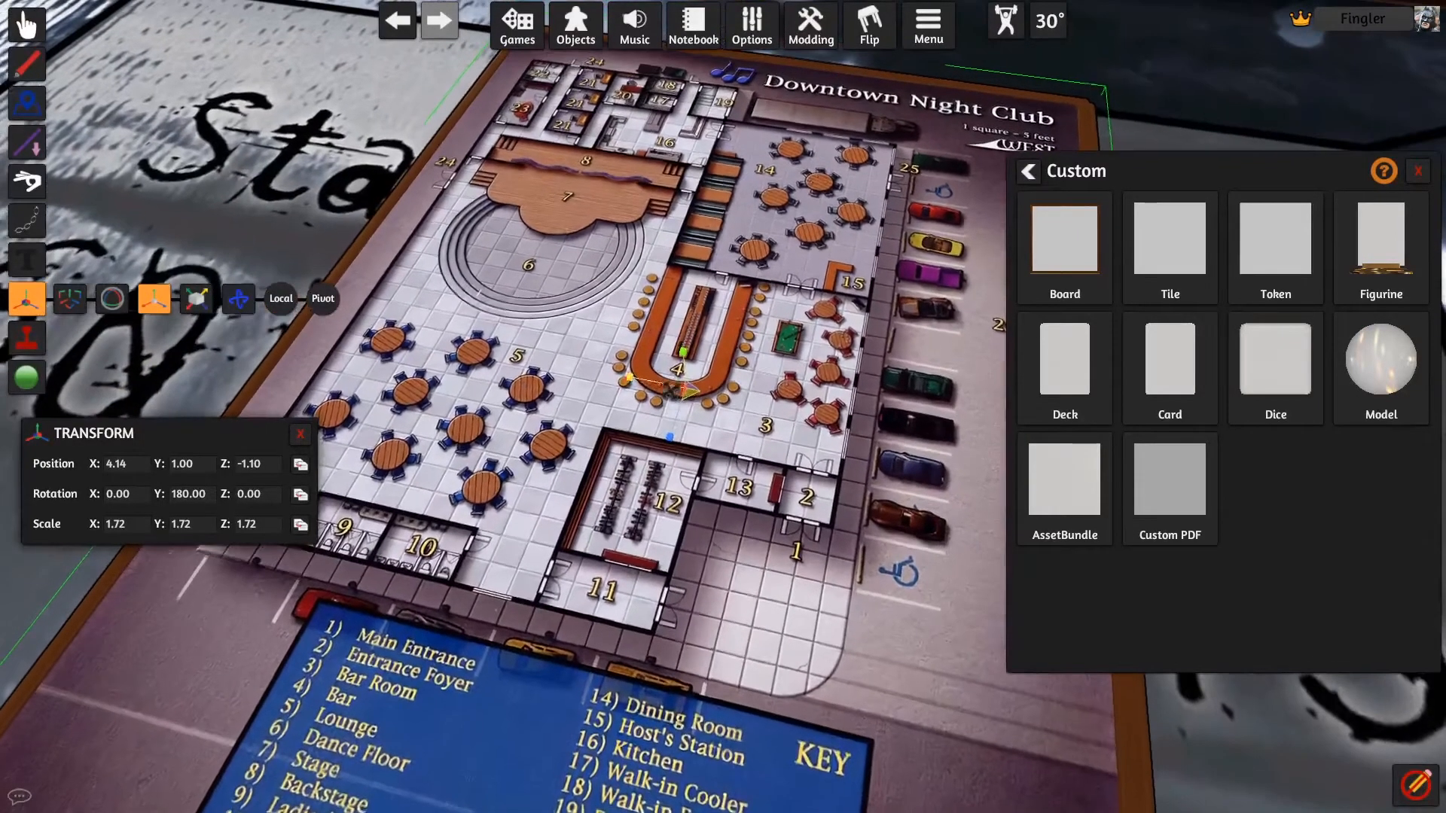
key(w)
key(a)
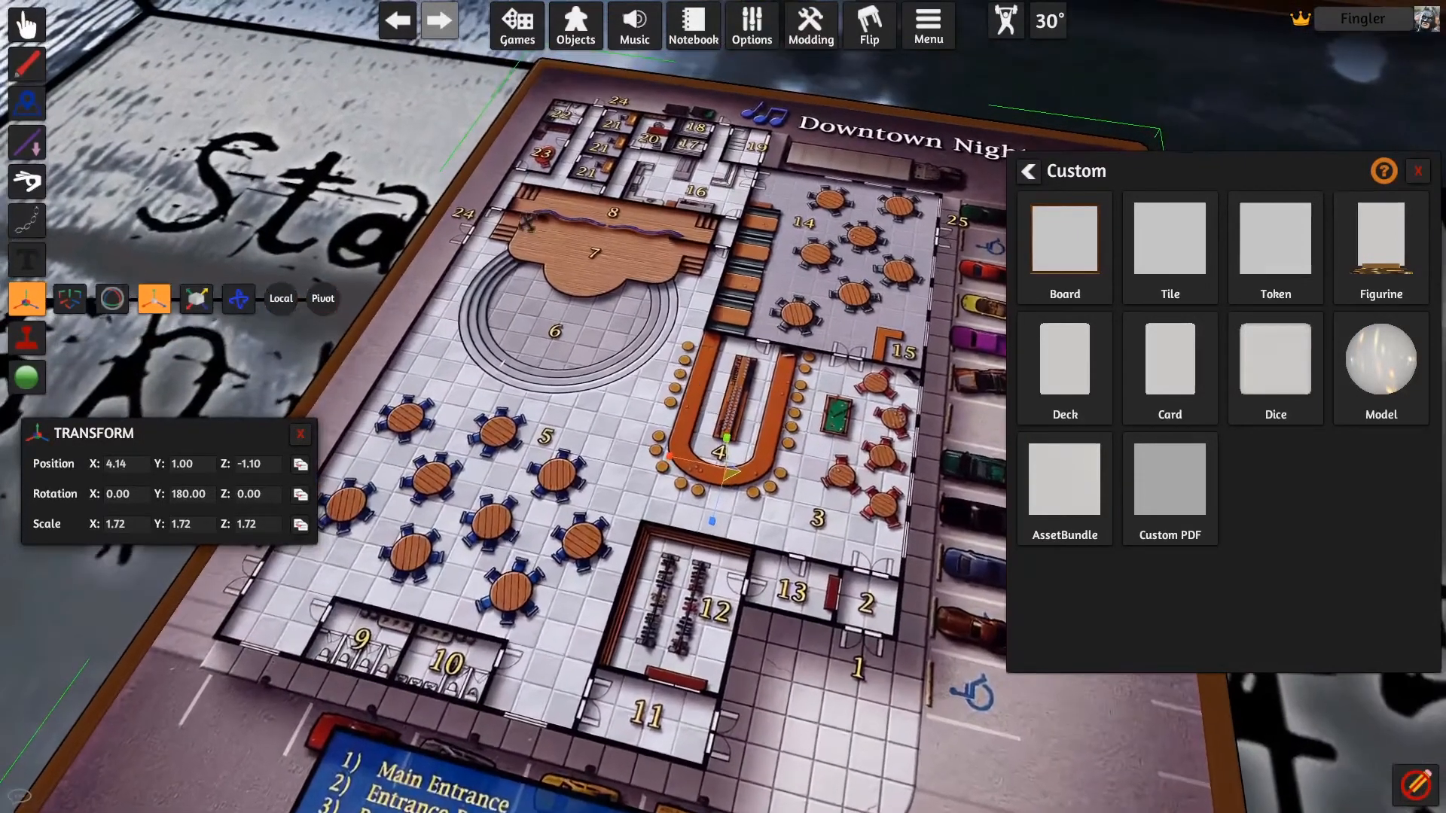
scroll(601, 282, down, 5)
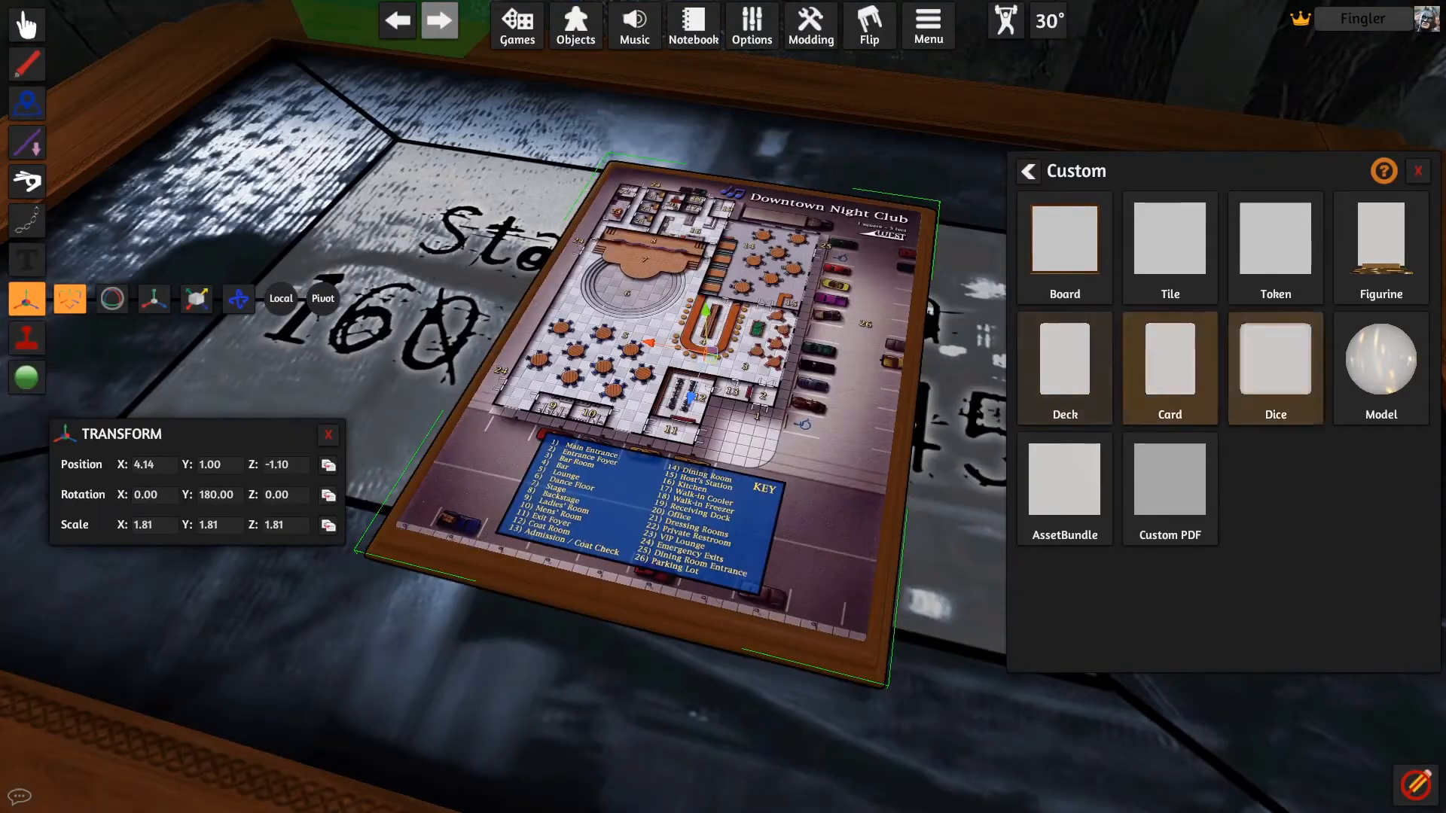
Step: Add a custom model and load nightclubTest.obj from the local disk as its mesh
click(1381, 360)
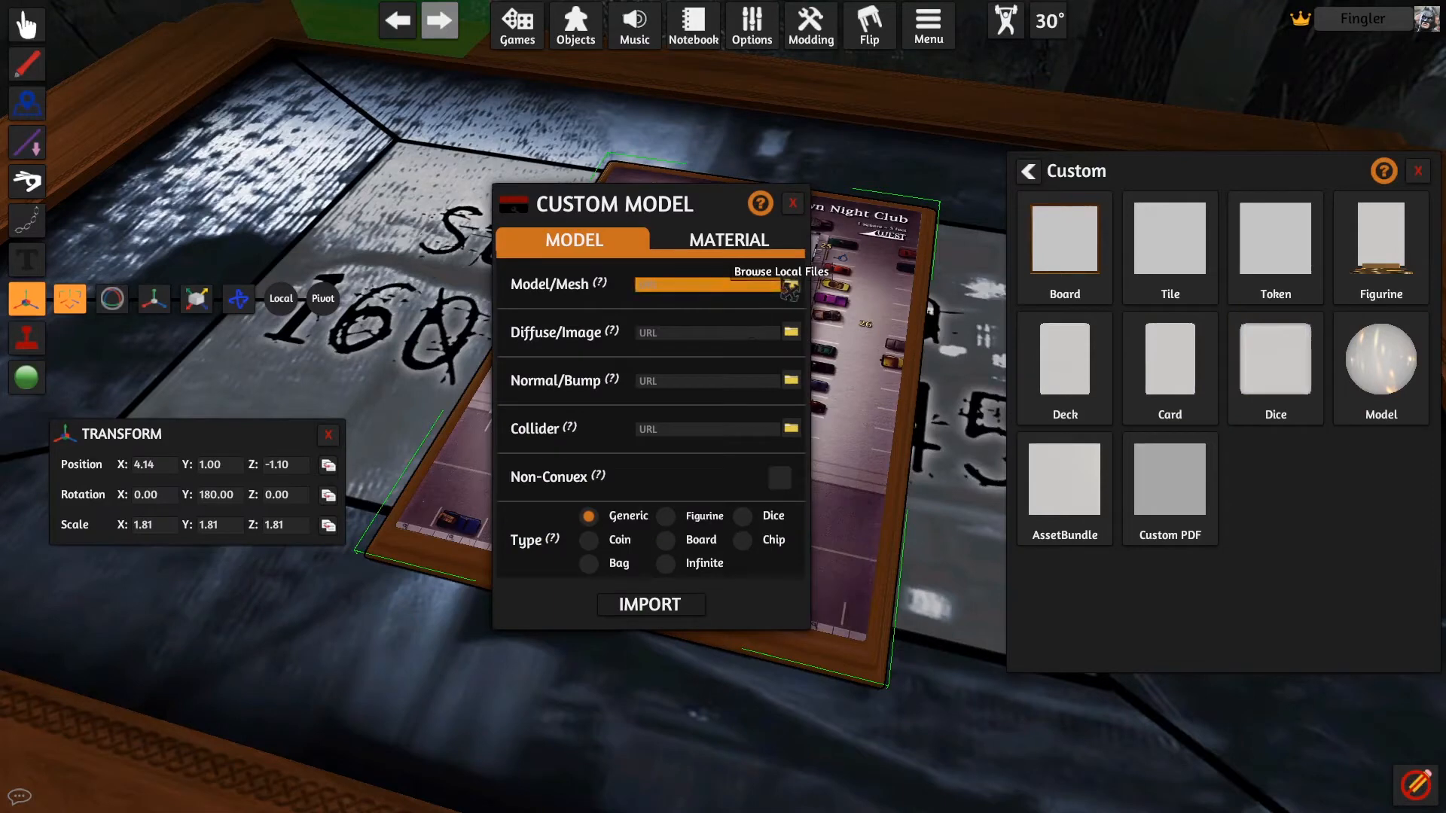
click(791, 283)
double_click(757, 332)
click(783, 430)
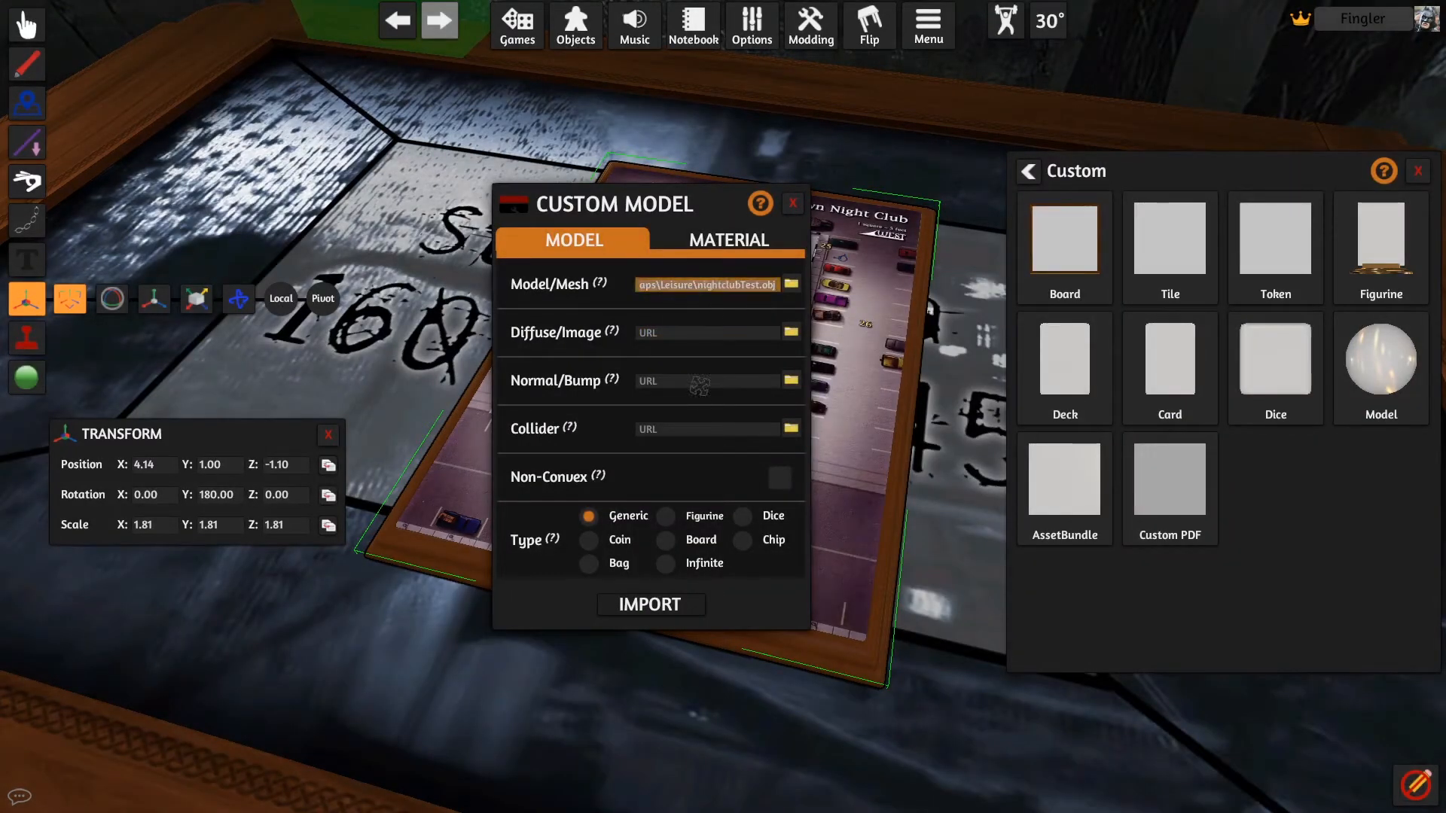
Step: Use the same nightclubTest.obj path as the model's collider and enable Non-Convex
click(677, 433)
key(ctrl+v)
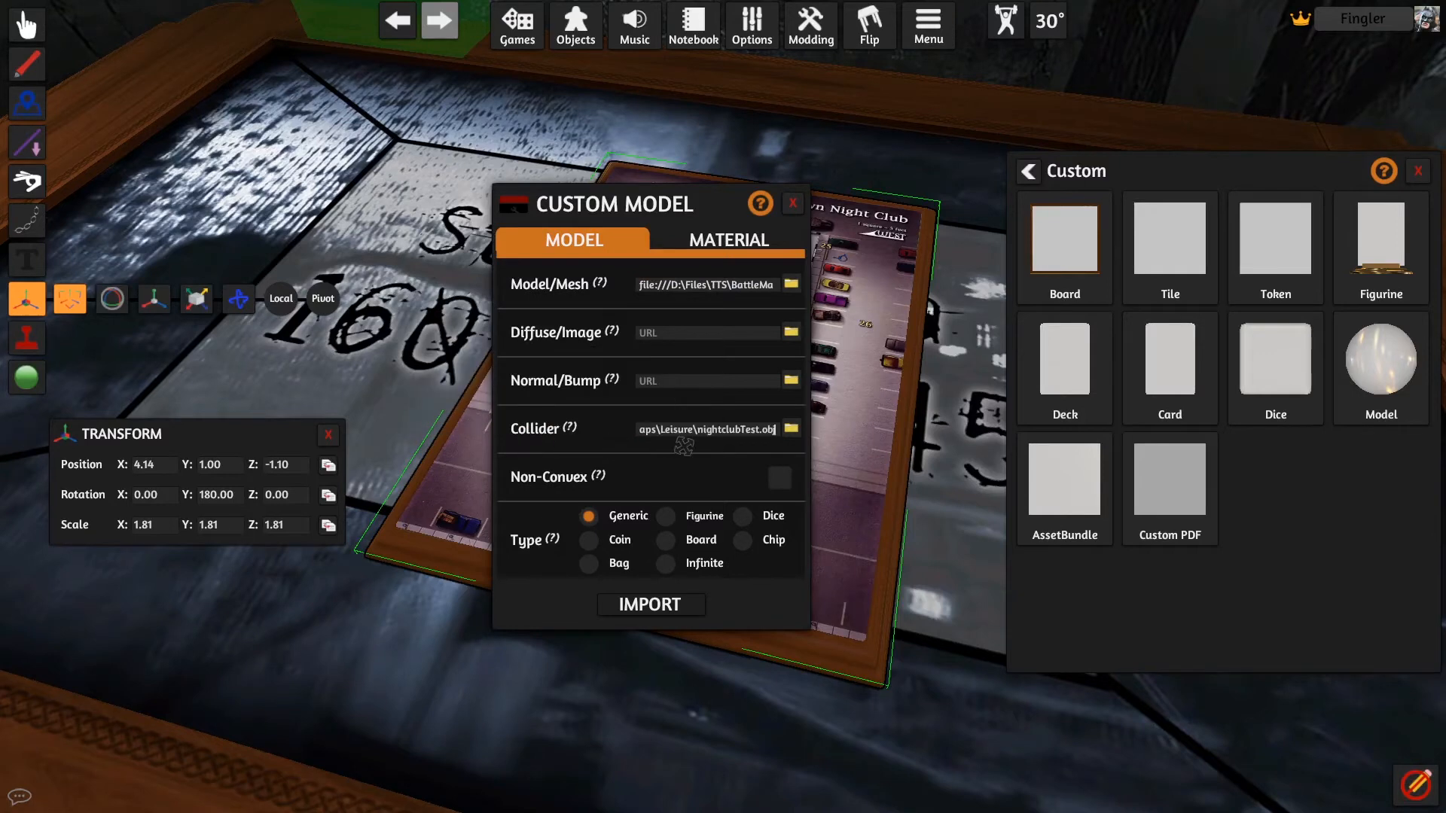
click(780, 482)
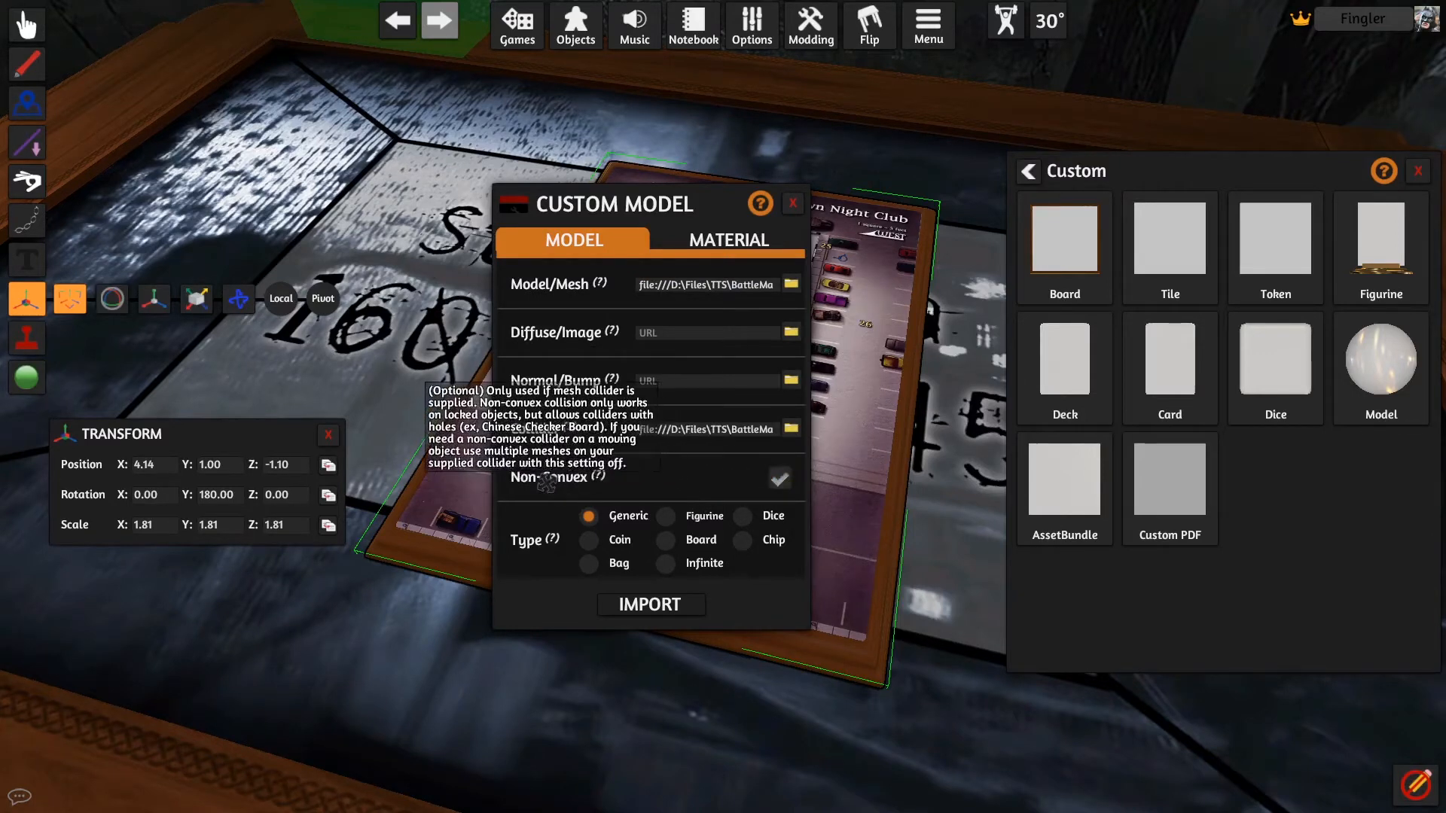
Step: Set the custom model's material to Cardboard and import the model
click(666, 516)
click(729, 239)
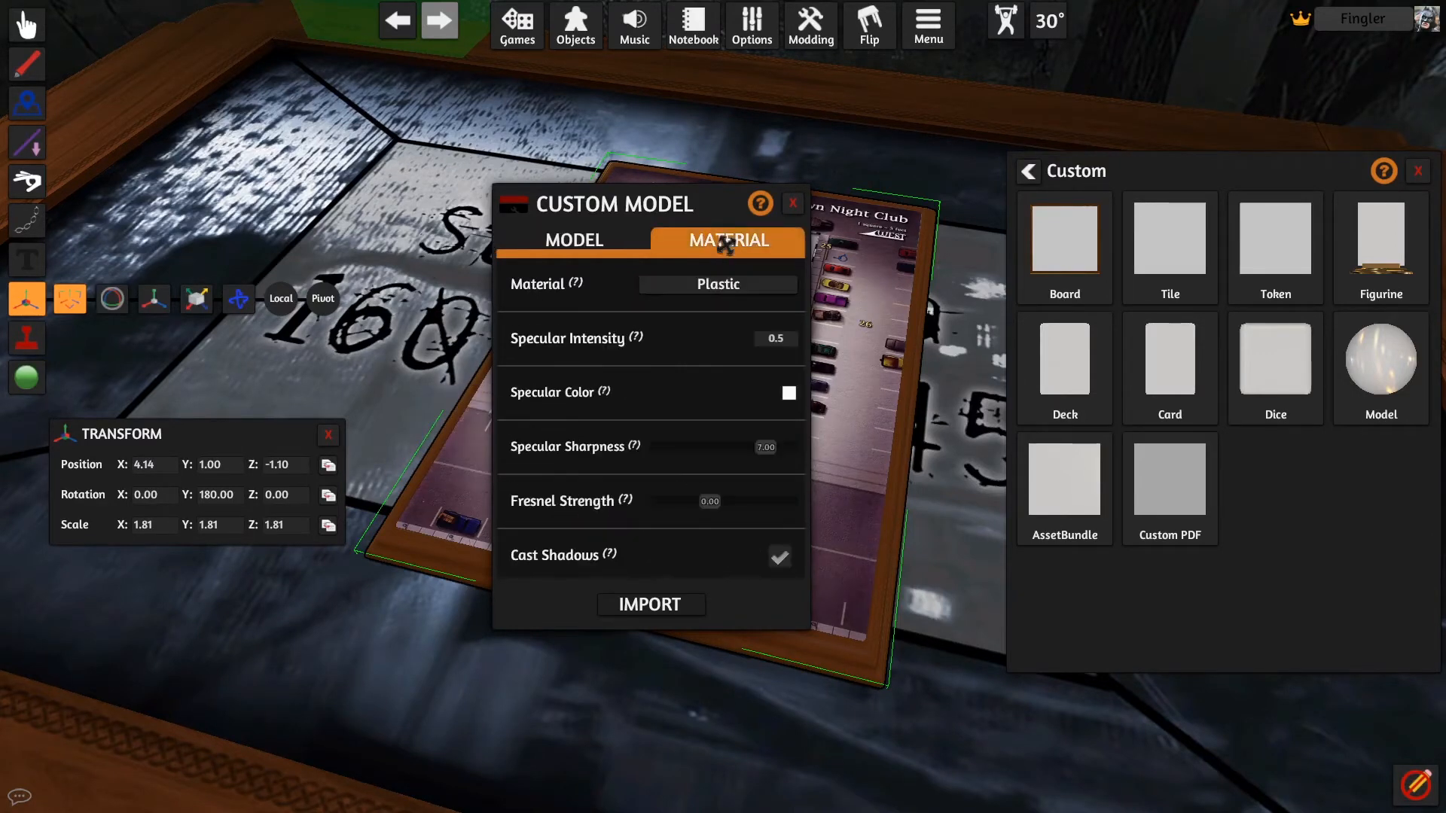
click(719, 284)
click(719, 371)
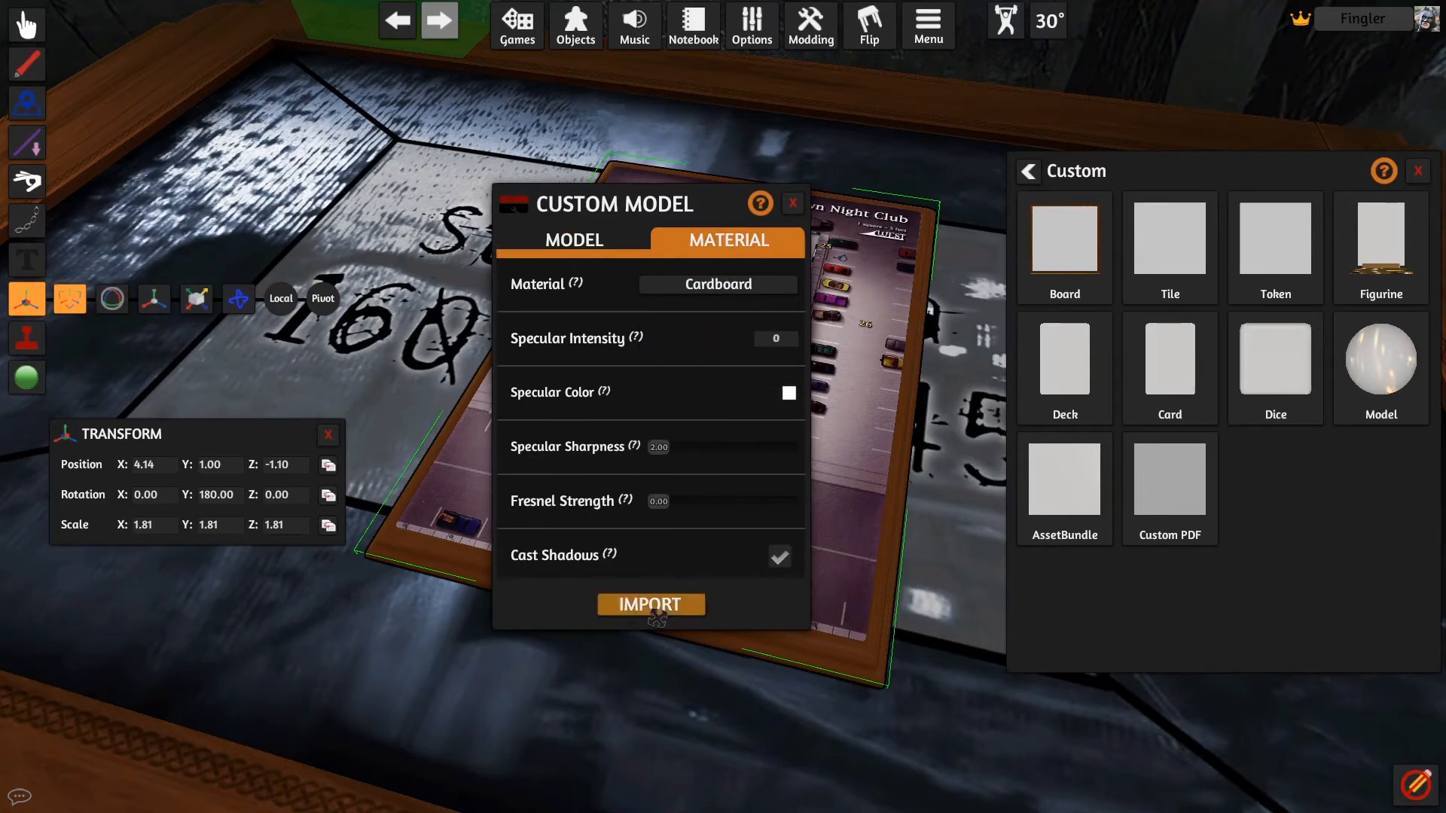
click(650, 604)
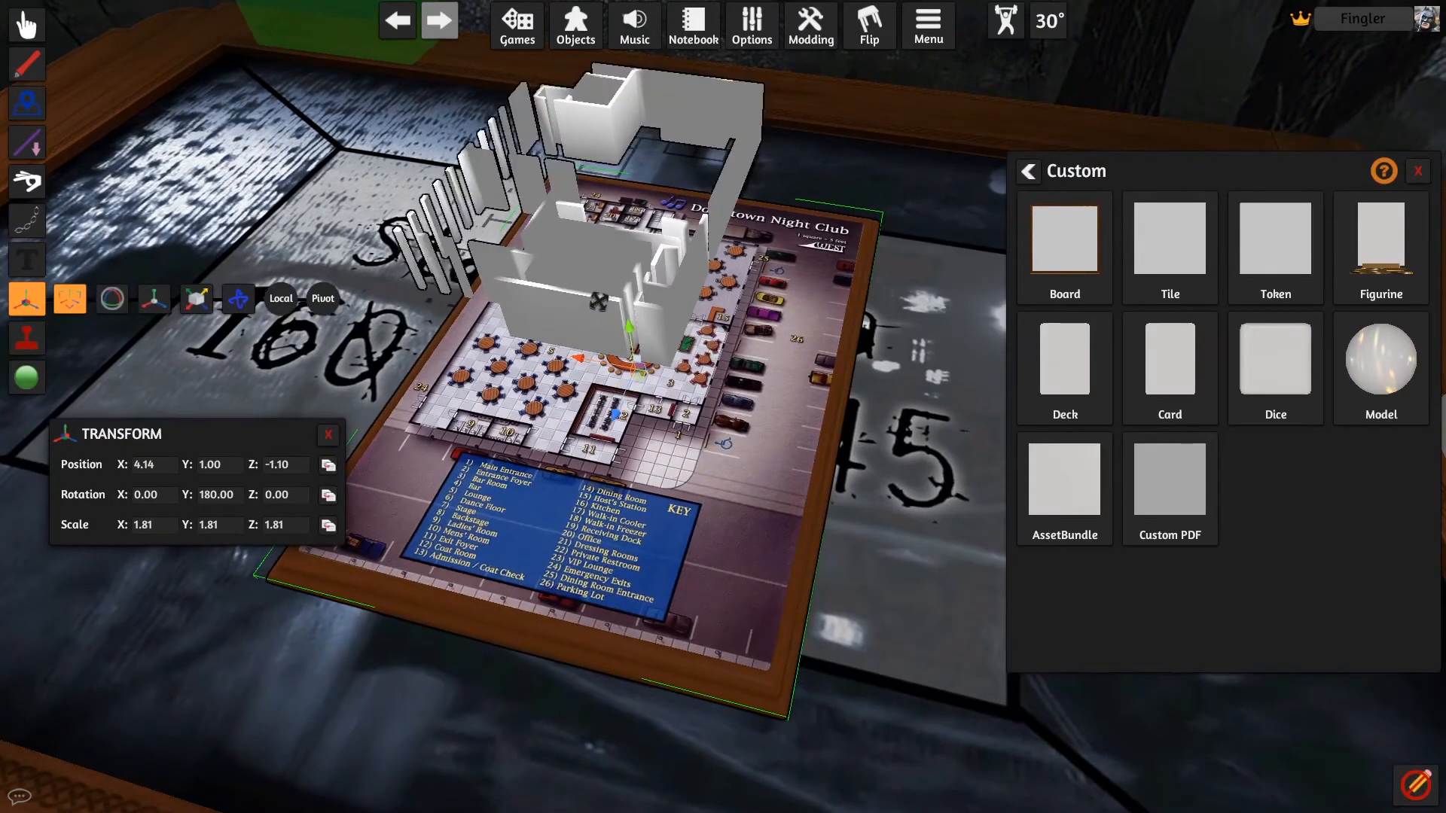
Step: Move the imported wall model to about X 18.74, Z -17.16 and set its Y rotation to 180
click(635, 325)
drag(682, 381, 876, 738)
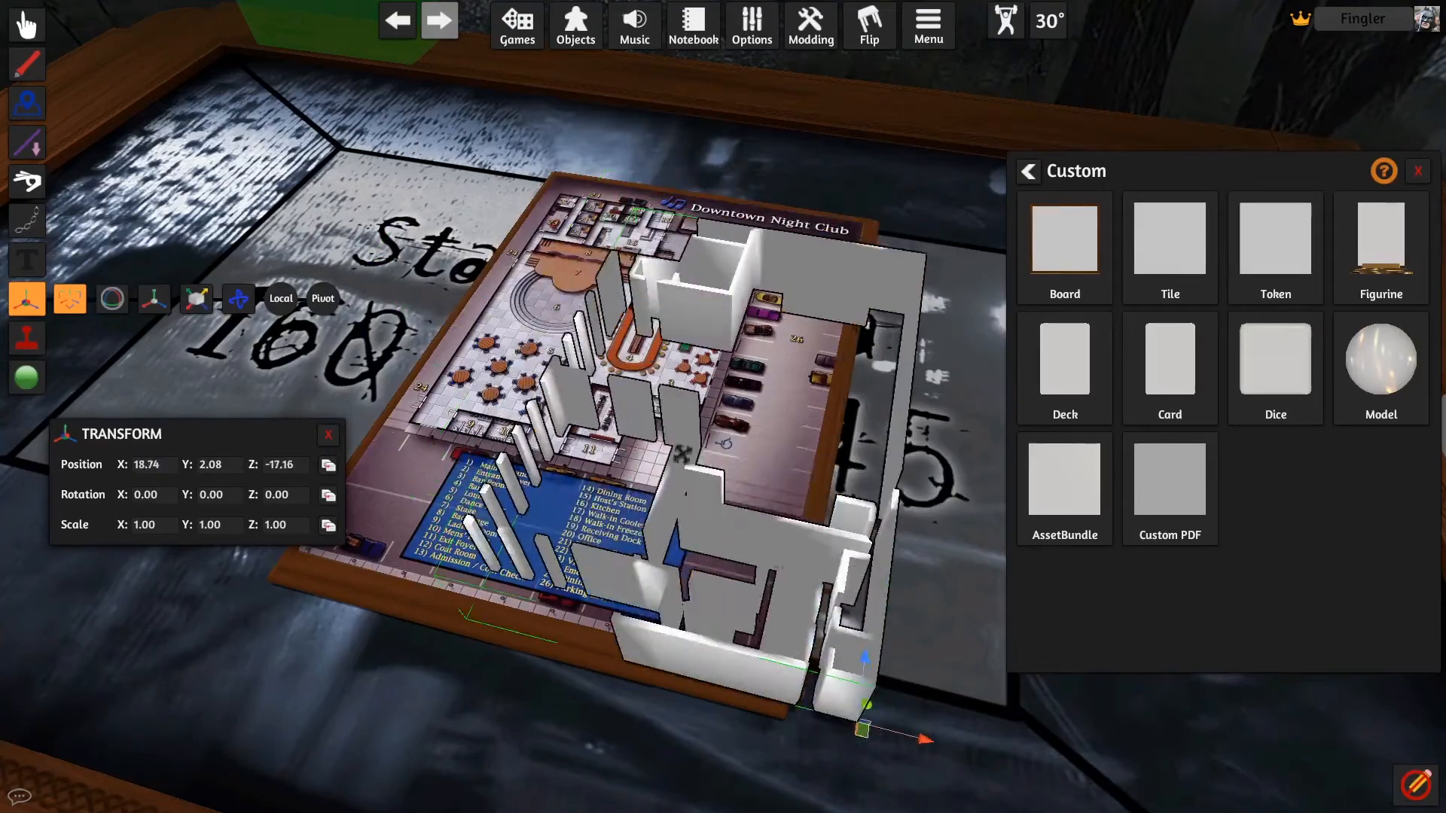
right_drag(875, 738, 911, 753)
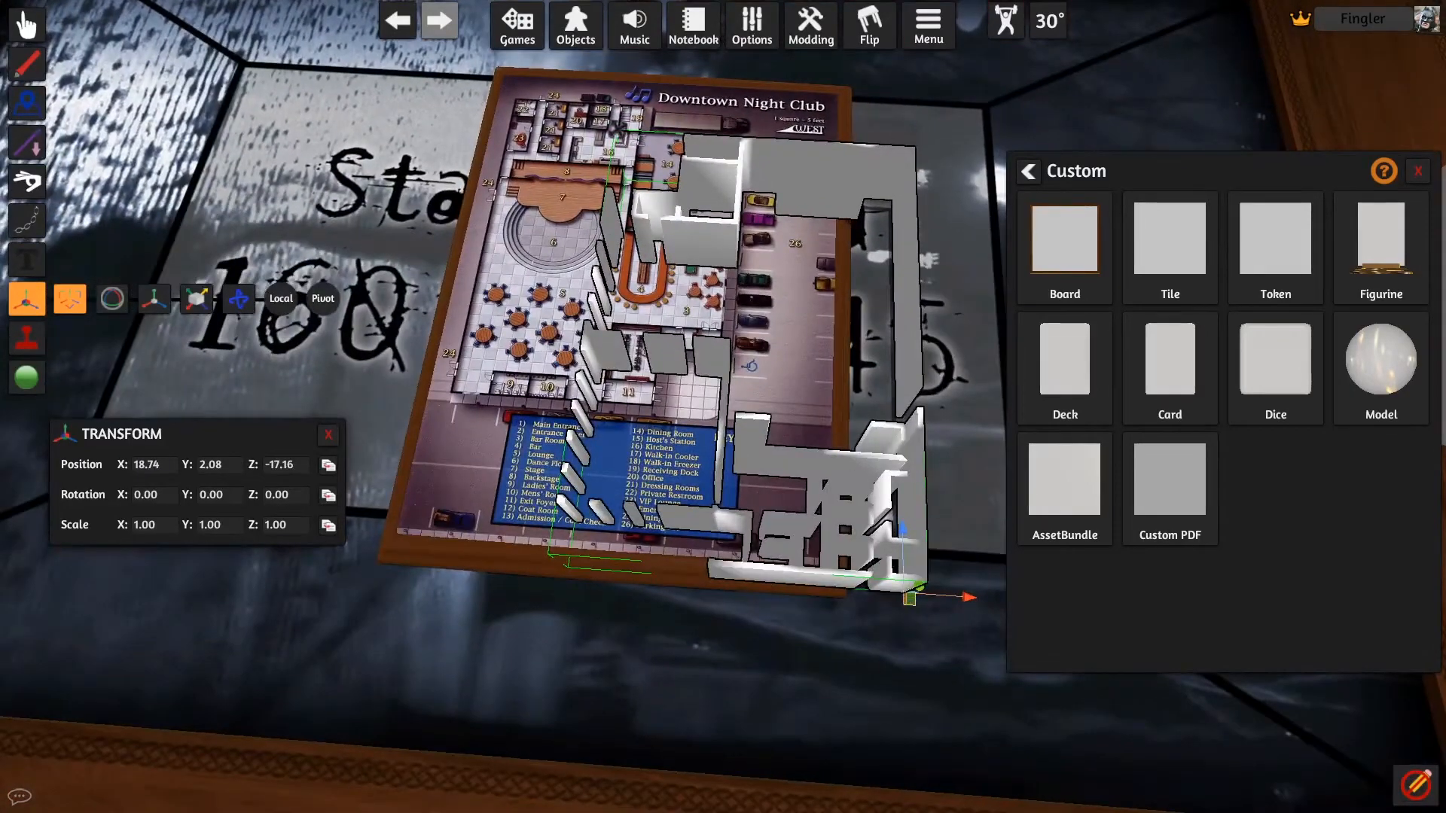
middle_drag(751, 207, 546, 209)
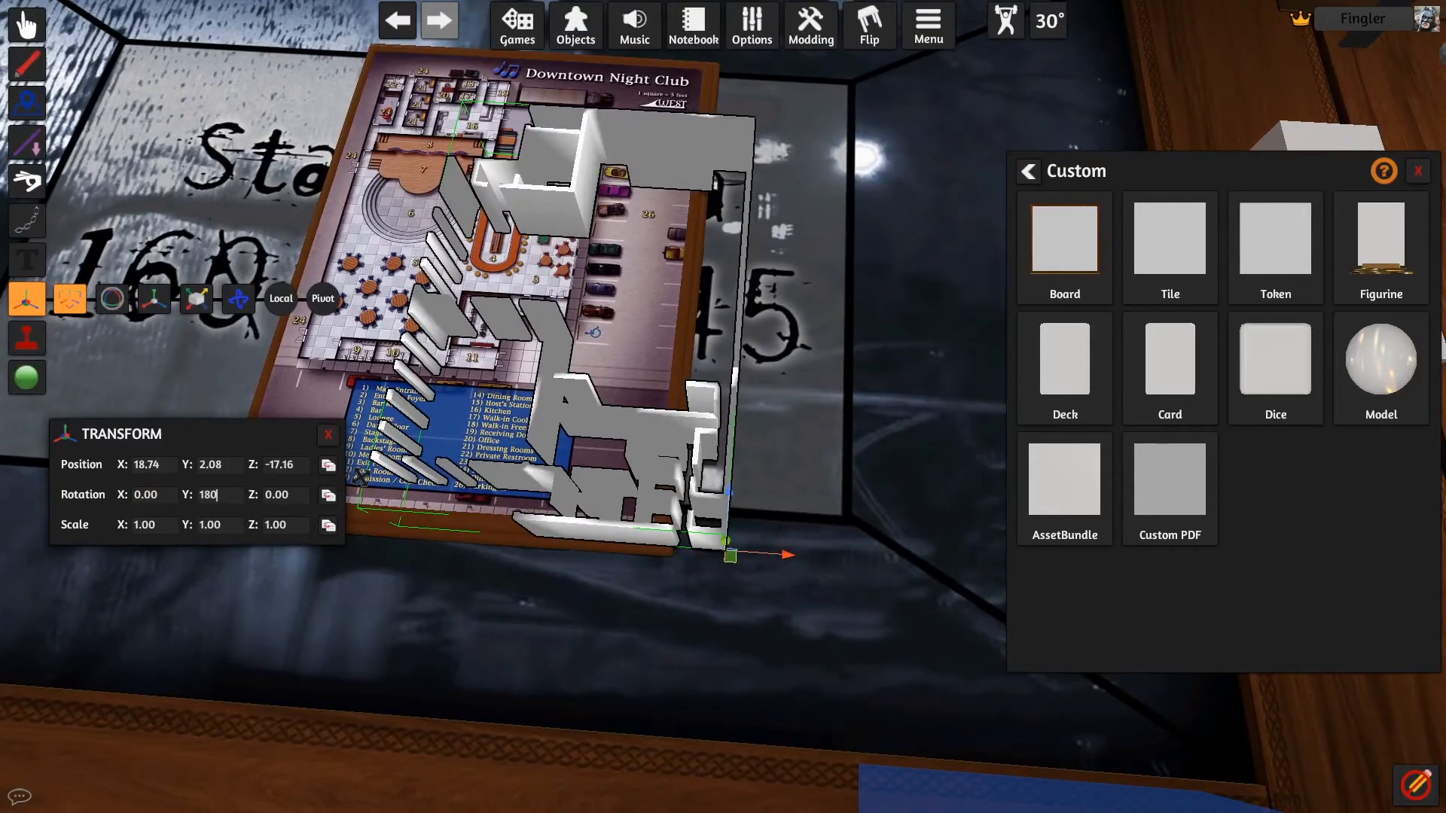
key(Return)
Step: Move the wall model onto the board, aligning its outer corner with the corner of room 22 at about X -5.75, Z 12.14
middle_drag(602, 421, 798, 490)
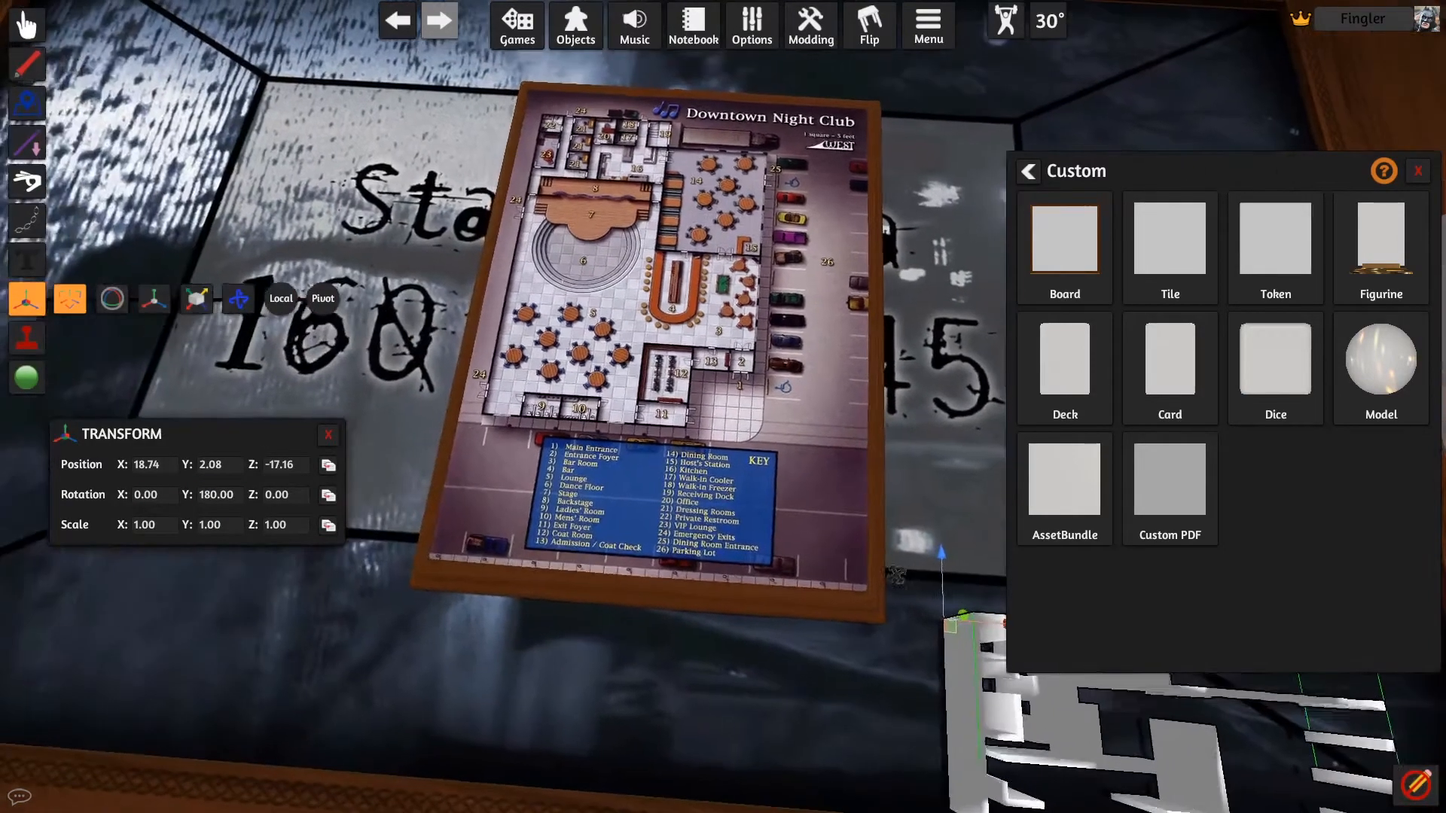
drag(963, 642, 572, 142)
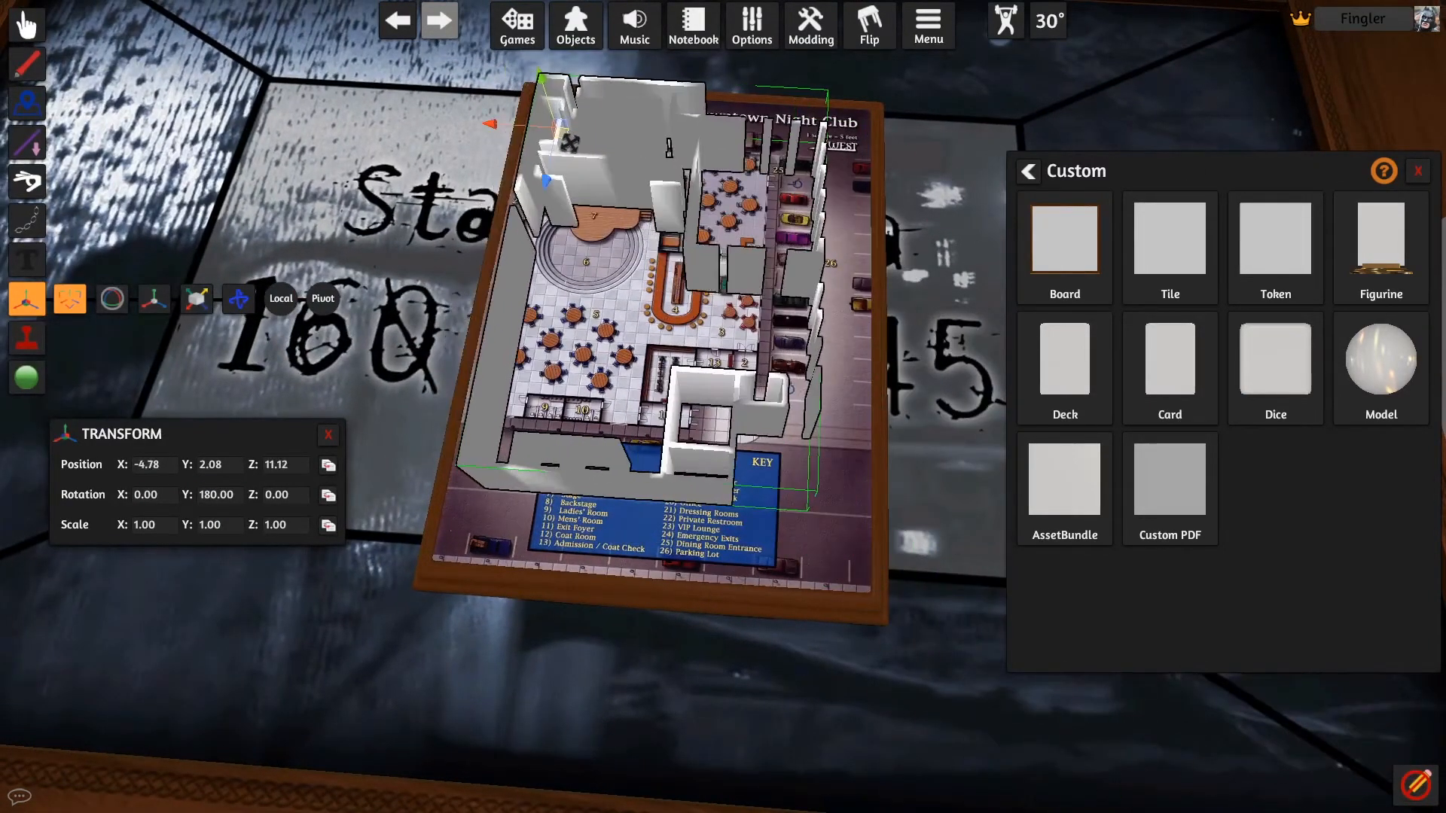
key(p)
key(p)
middle_drag(571, 142, 734, 400)
scroll(734, 400, up, 5)
scroll(734, 399, up, 2)
drag(708, 362, 659, 307)
scroll(659, 307, down, 4)
middle_drag(659, 307, 454, 139)
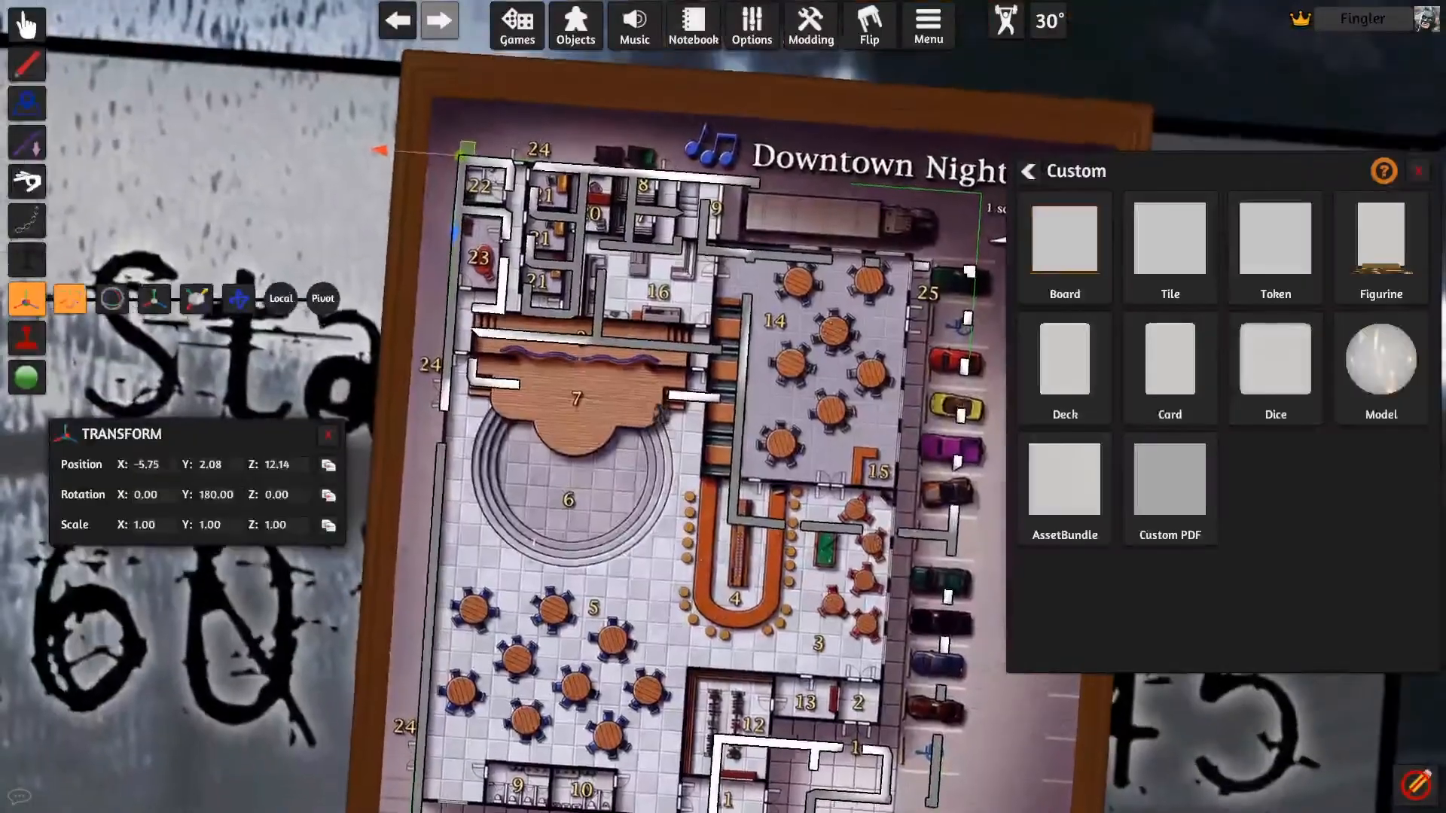
Step: Close the custom object library and scale the wall model down uniformly until it matches the building walls on the map
key(F8)
click(1418, 172)
scroll(731, 170, up, 4)
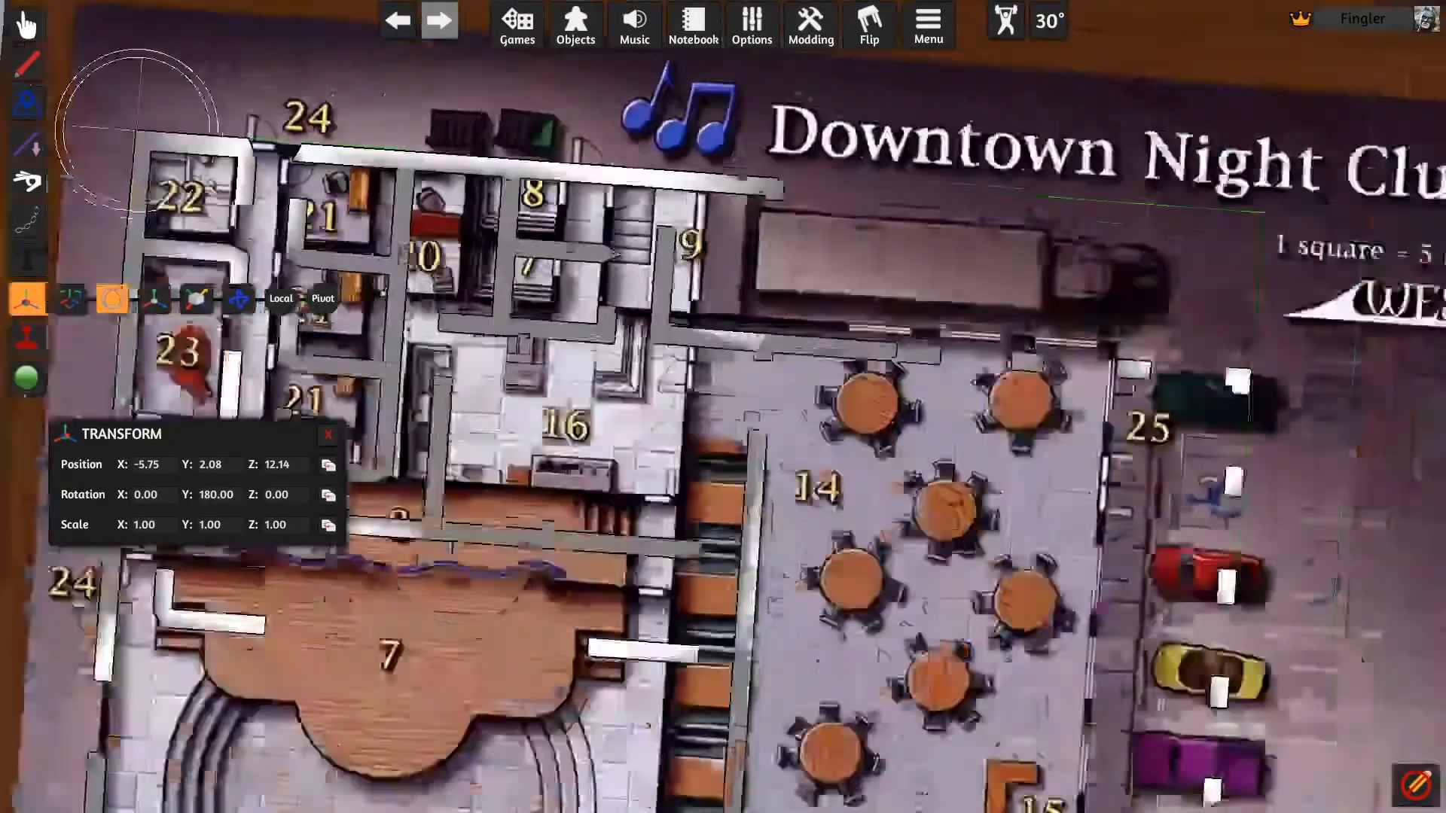
scroll(694, 258, down, 3)
scroll(723, 407, down, 5)
key(F7)
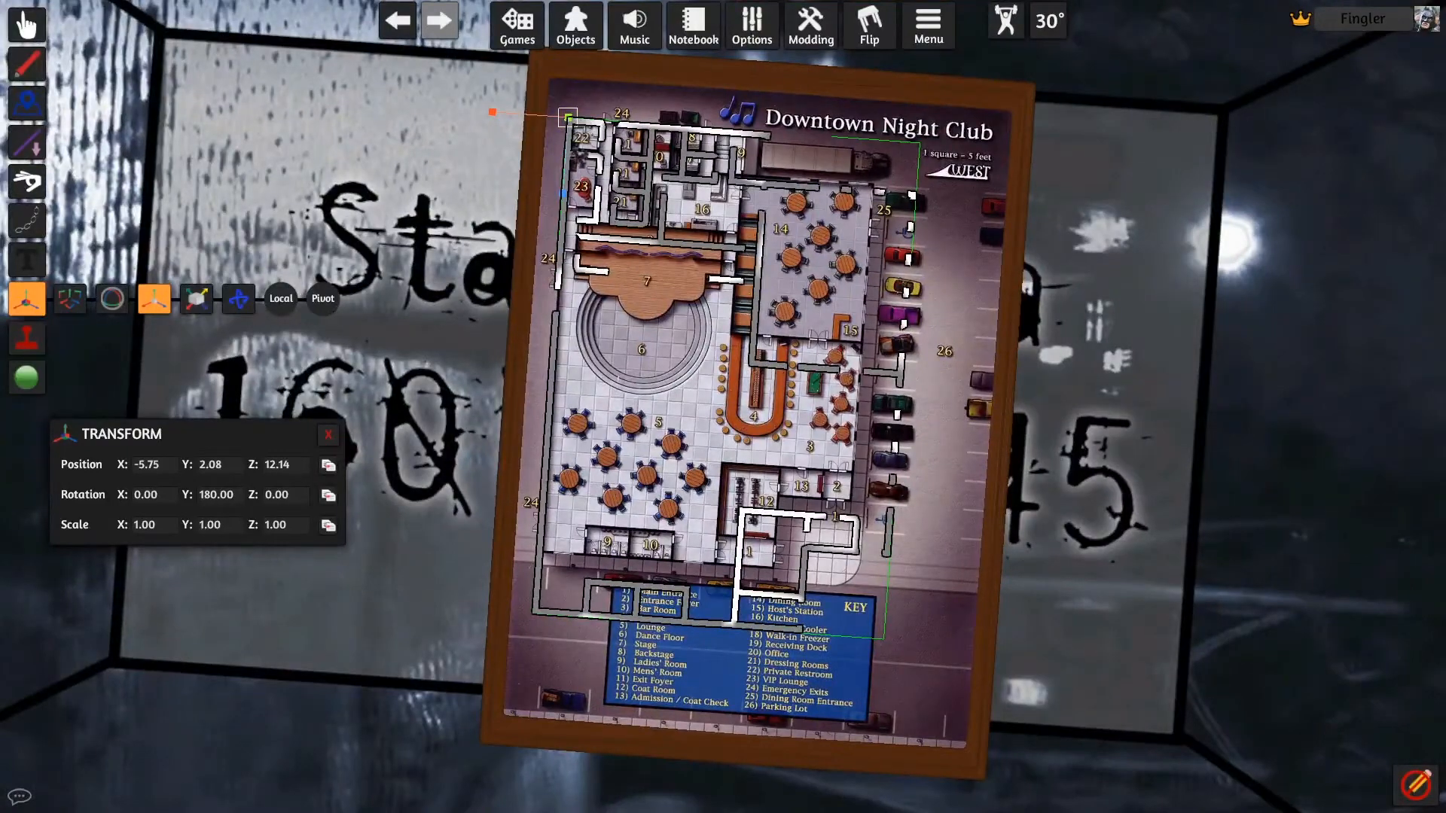
drag(570, 124, 568, 129)
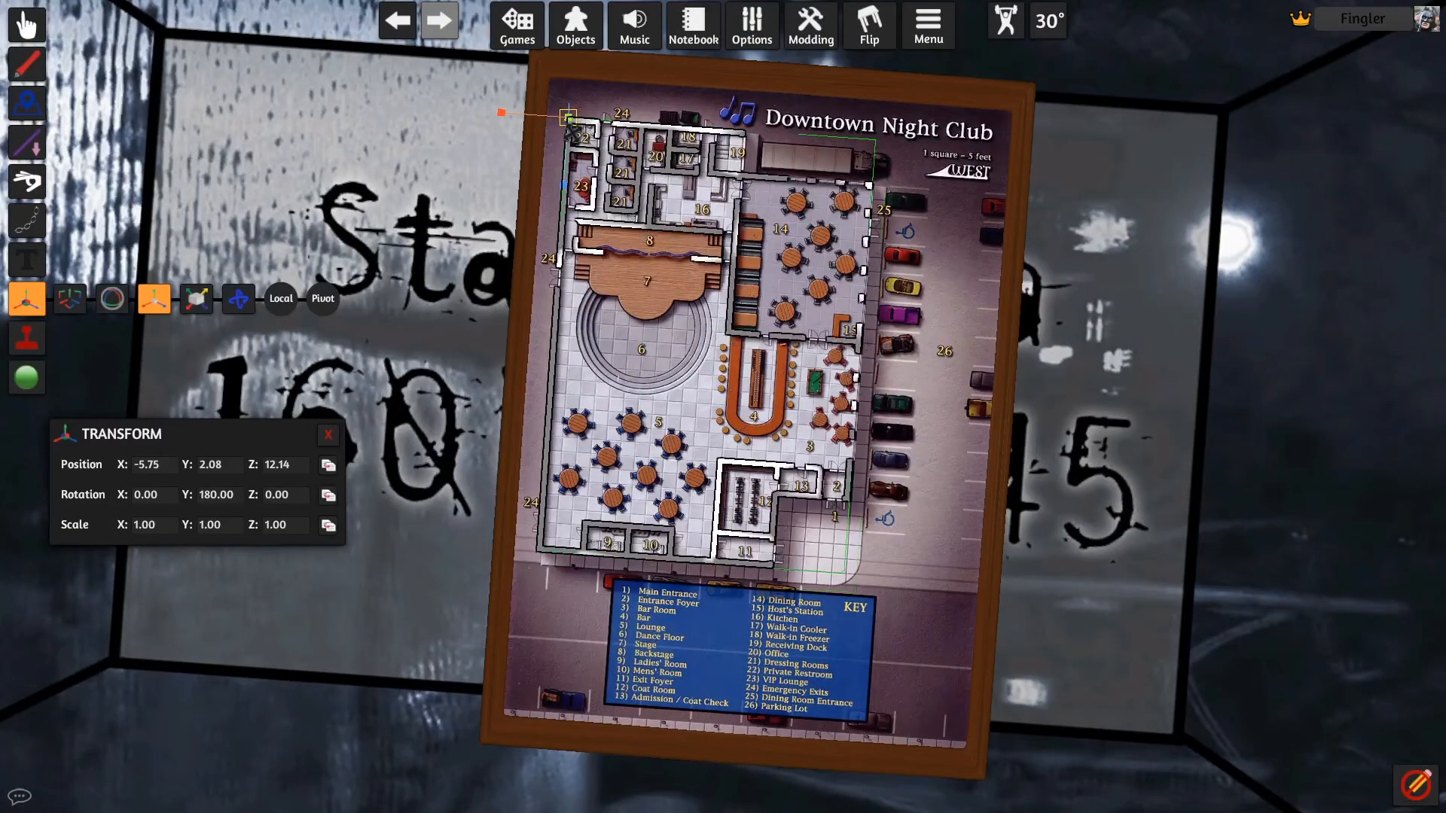
Step: Copy the scaled wall model and paste a duplicate on the empty table area beside the night club board
click(27, 24)
key(p)
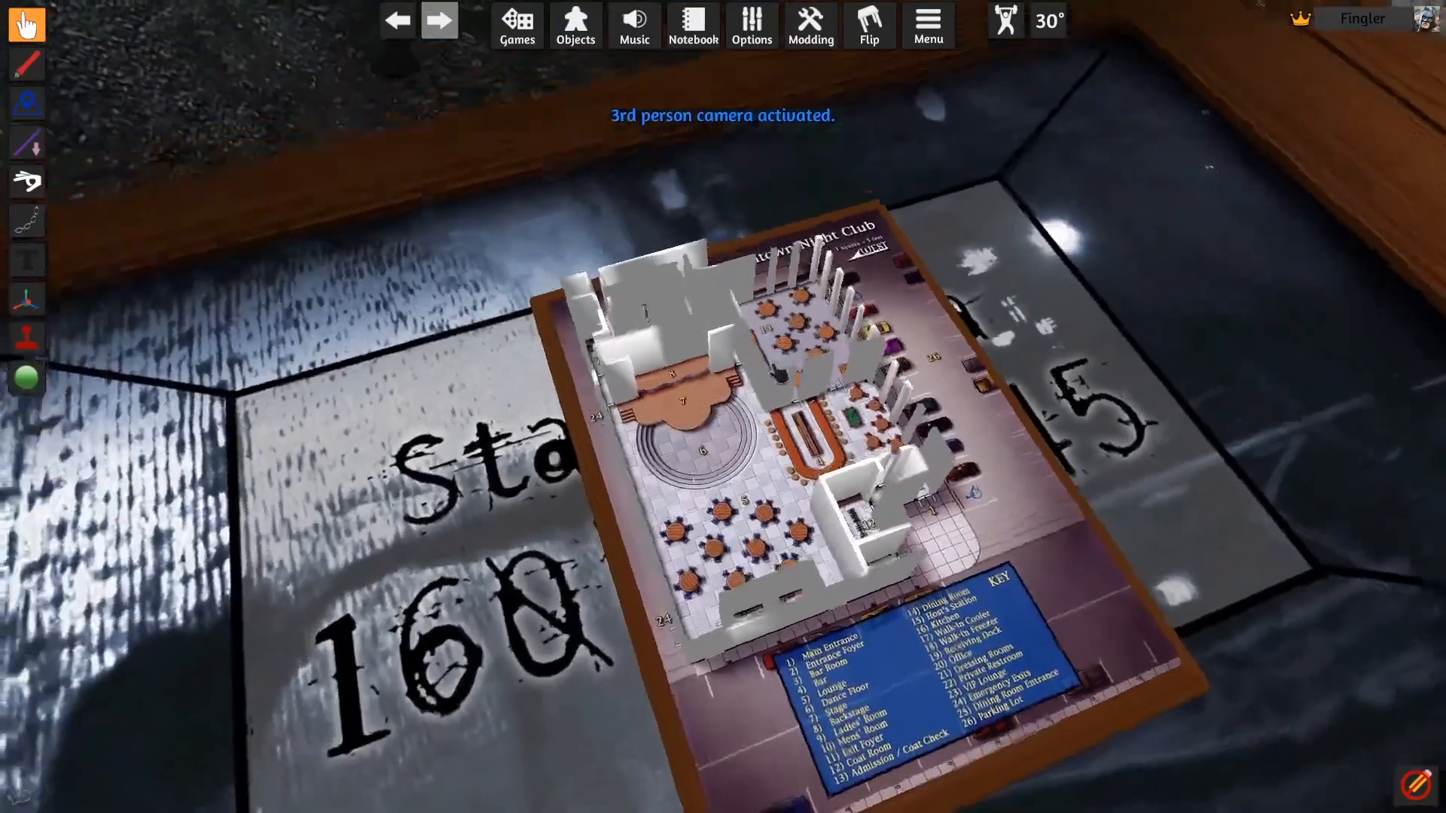
scroll(776, 372, up, 3)
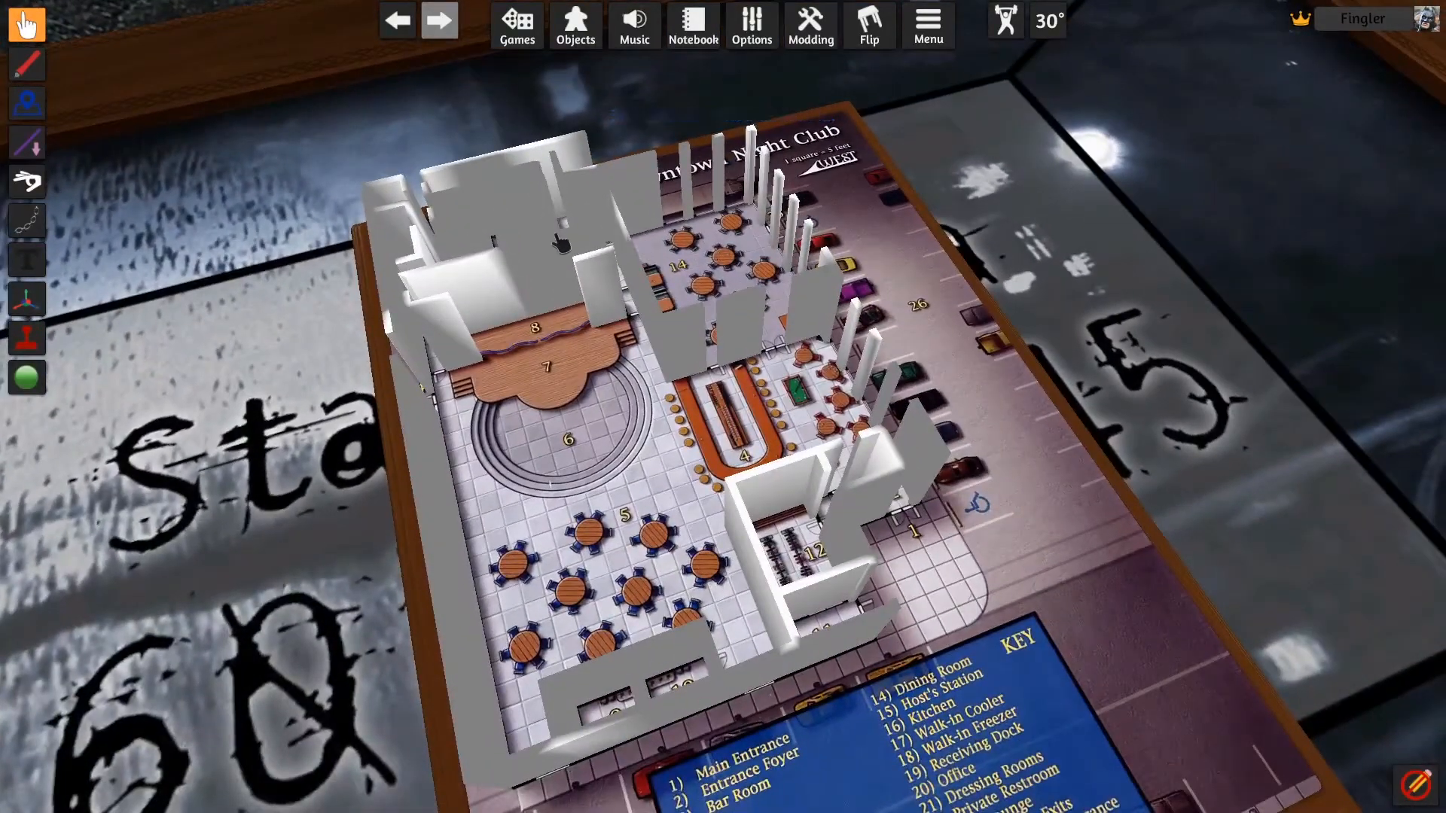
middle_drag(557, 236, 528, 210)
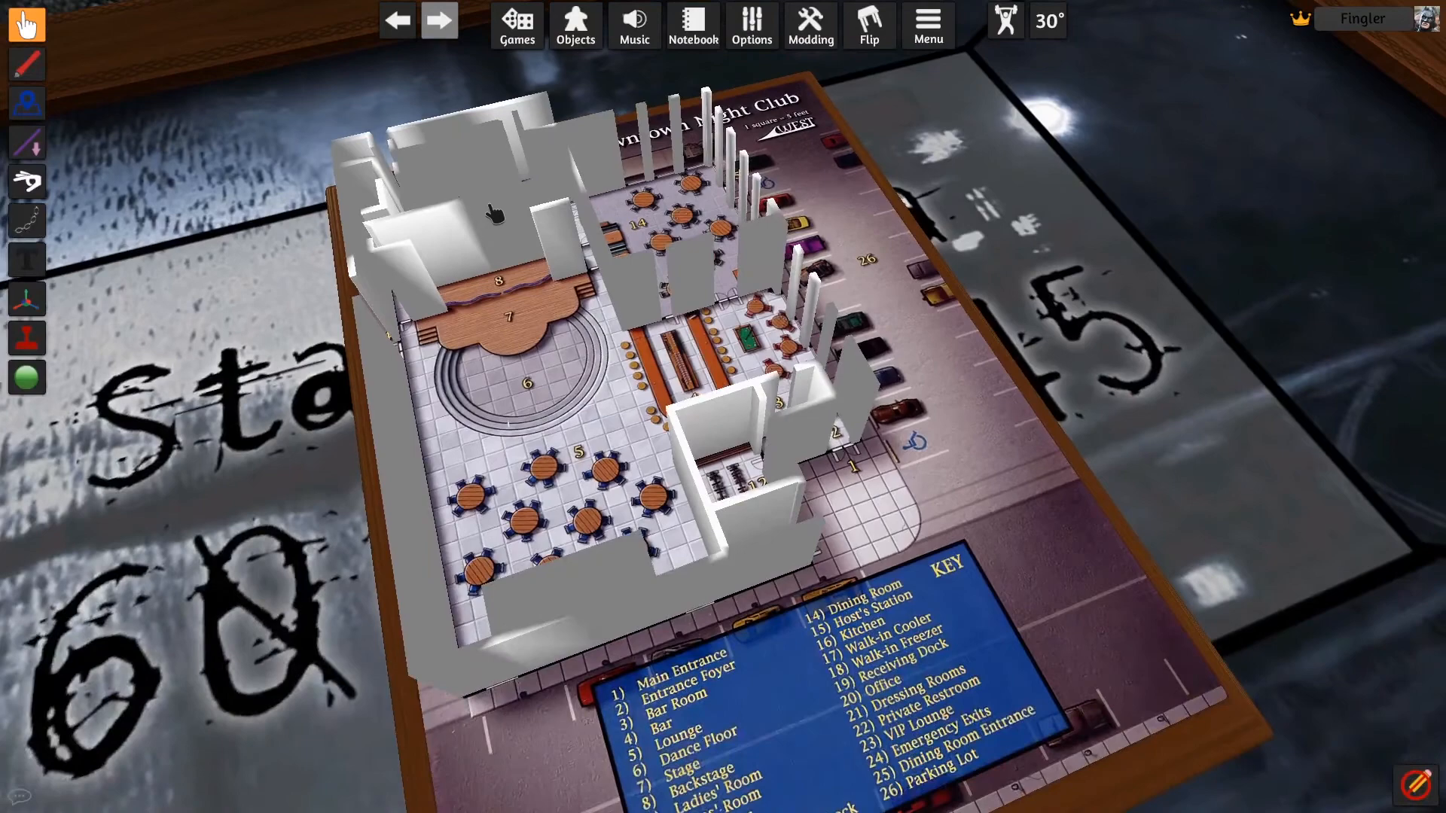
right_click(493, 215)
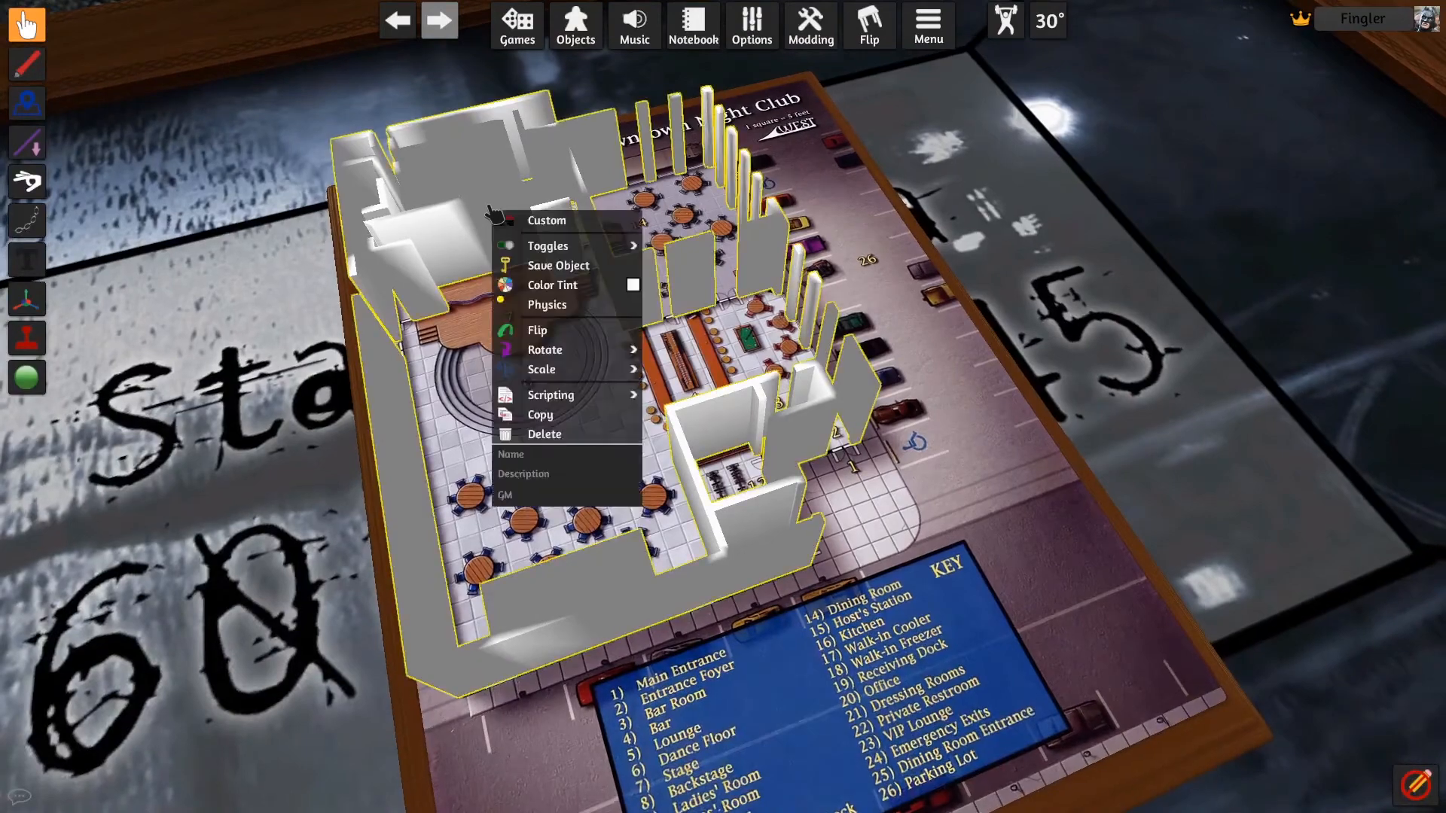
key(d)
scroll(1033, 265, down, 3)
key(ctrl+v)
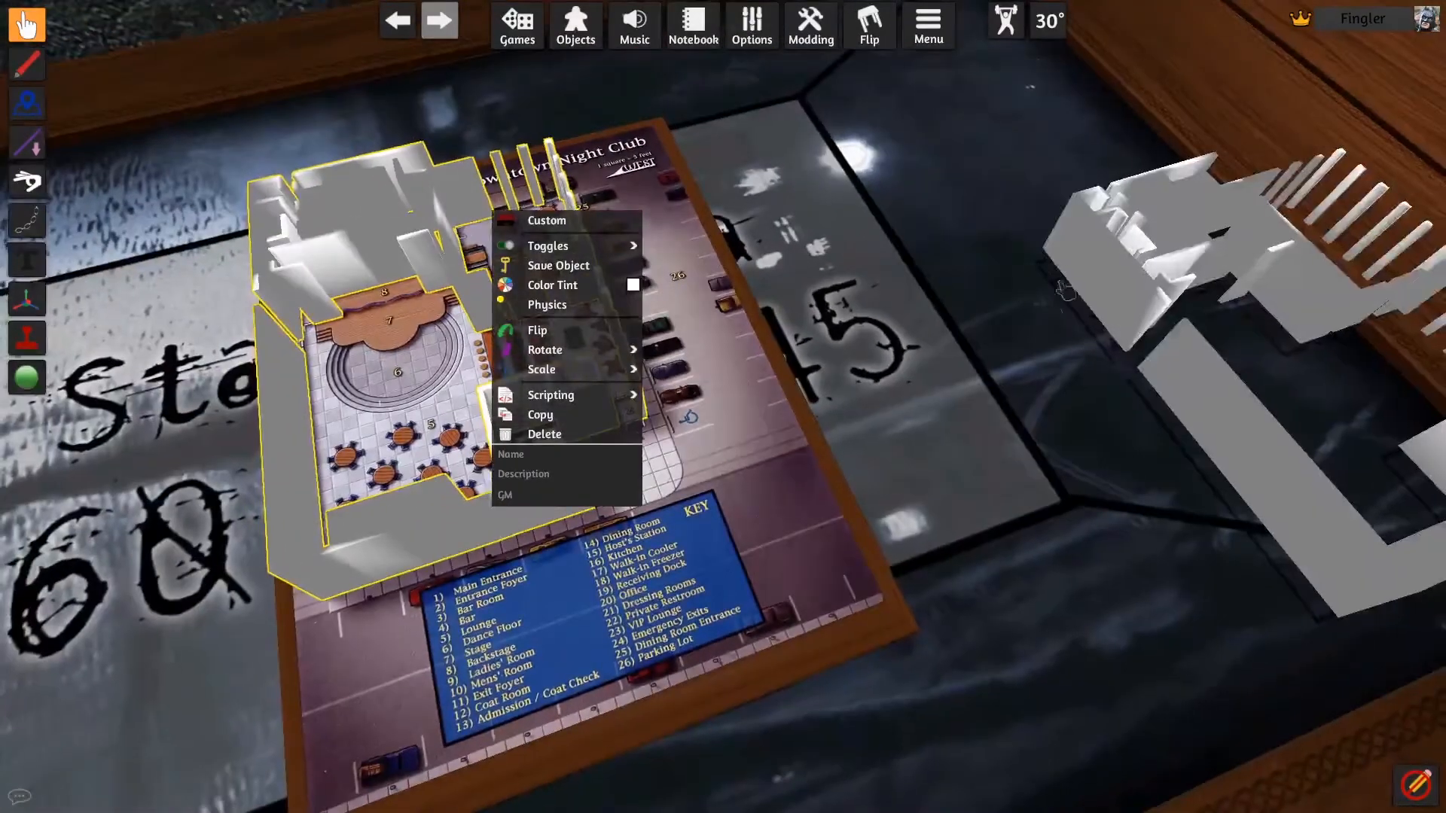
Step: Make the duplicate wall model fully transparent by lowering the alpha of its color tint
key(d)
right_click(924, 258)
click(976, 333)
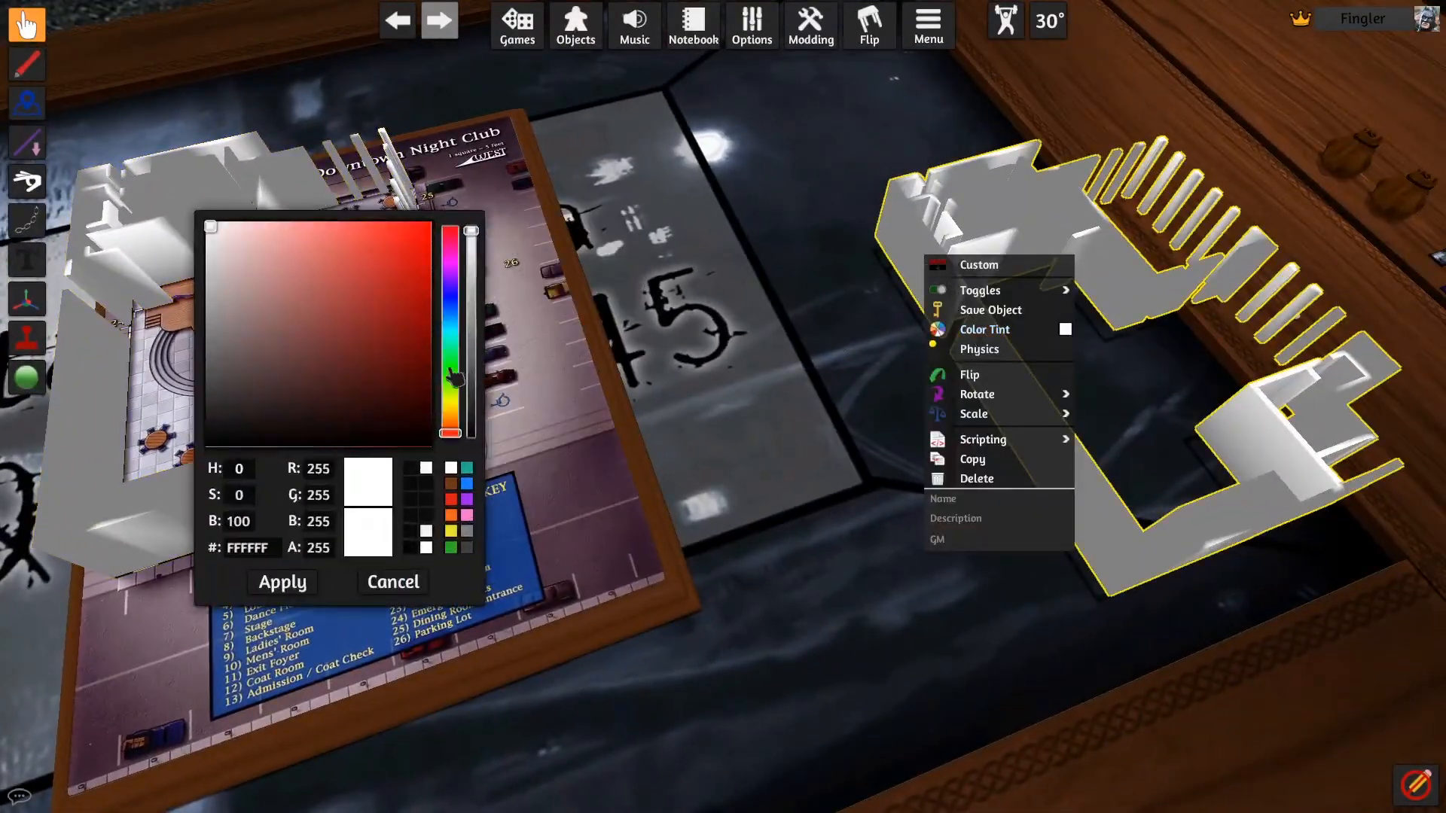
drag(472, 376, 482, 425)
click(283, 582)
Step: Set the color tint of the wall model on the board to black, 000000, and copy that model
right_click(335, 474)
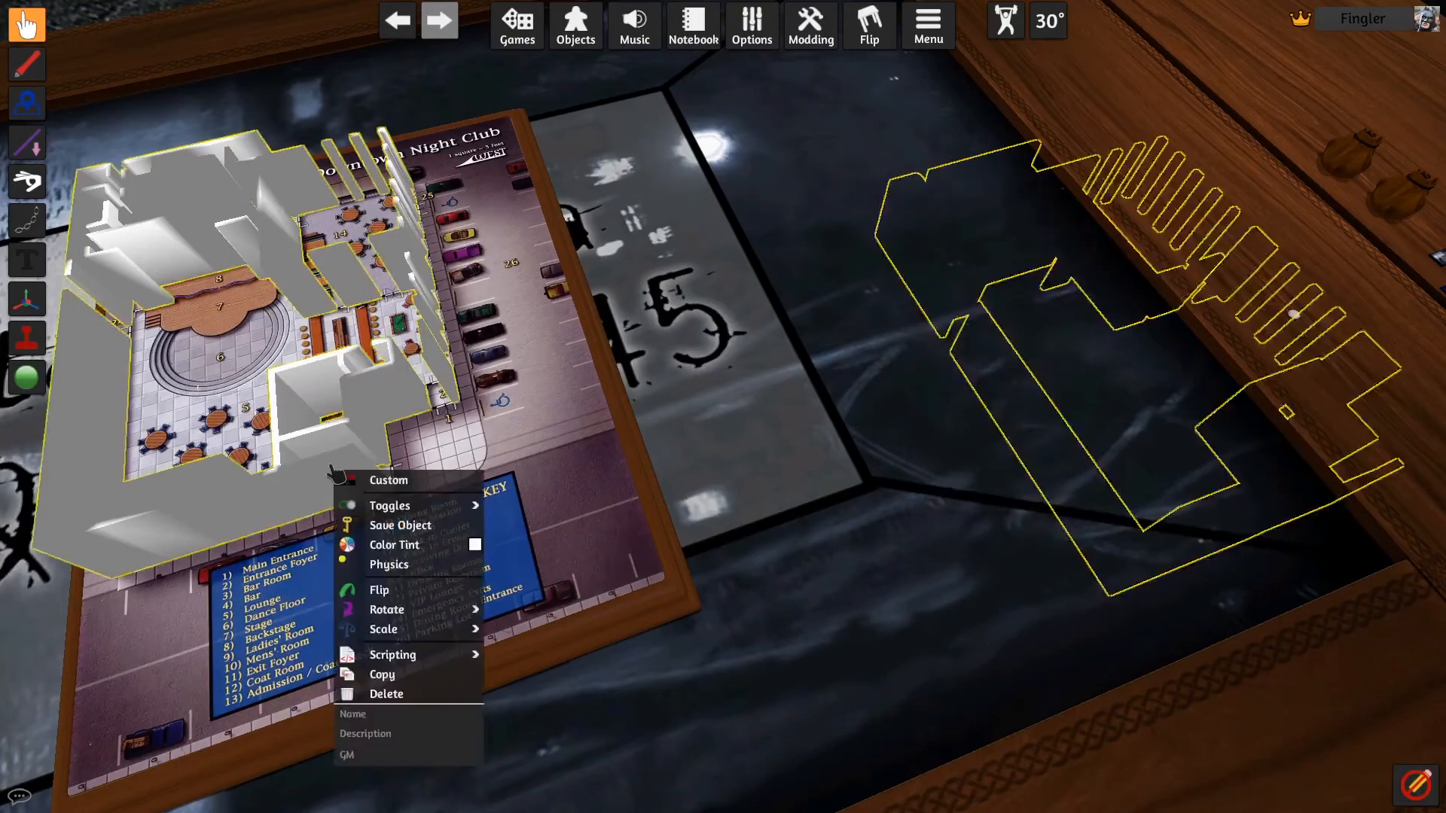
click(398, 545)
click(410, 531)
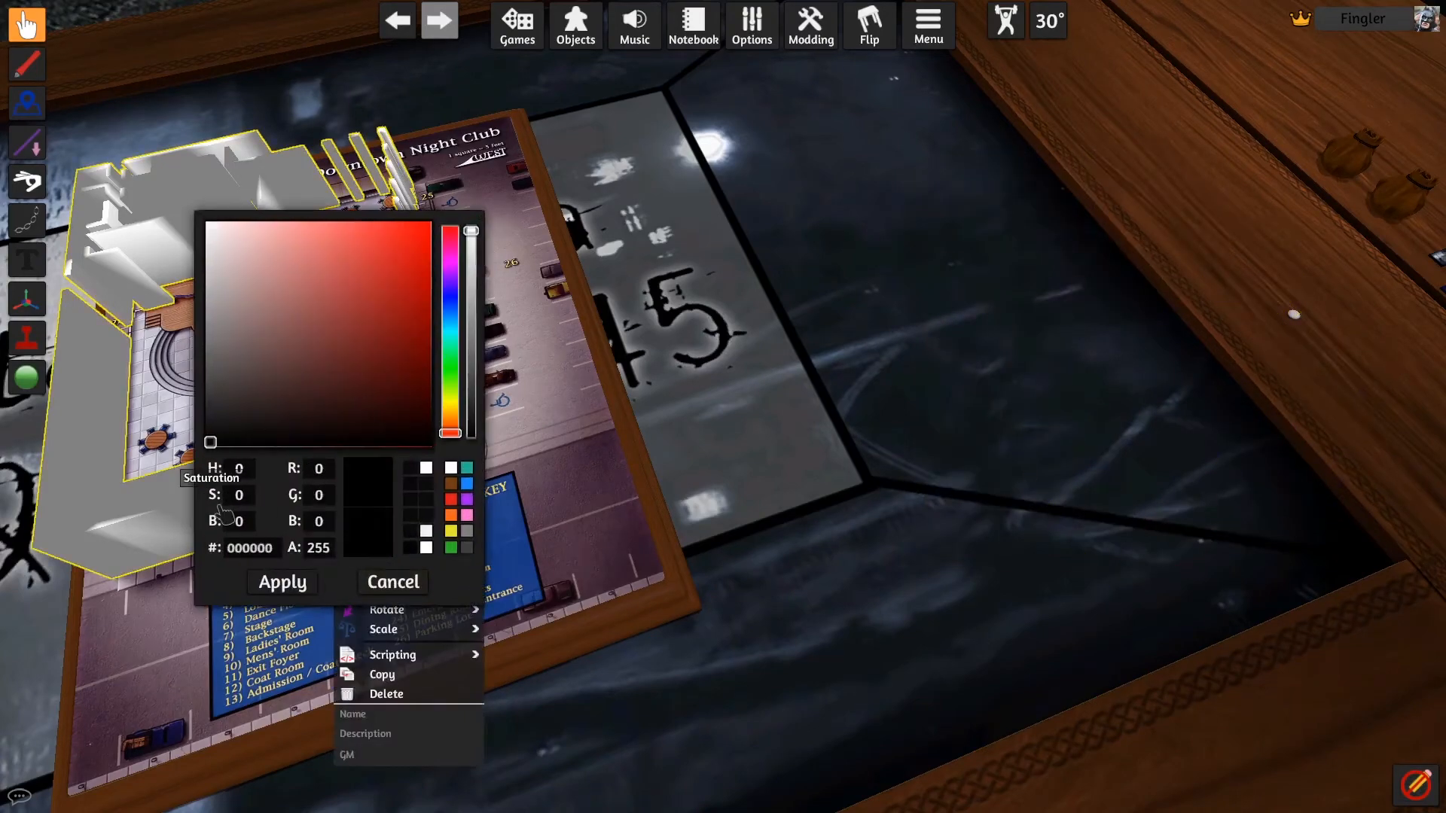
click(293, 585)
key(d)
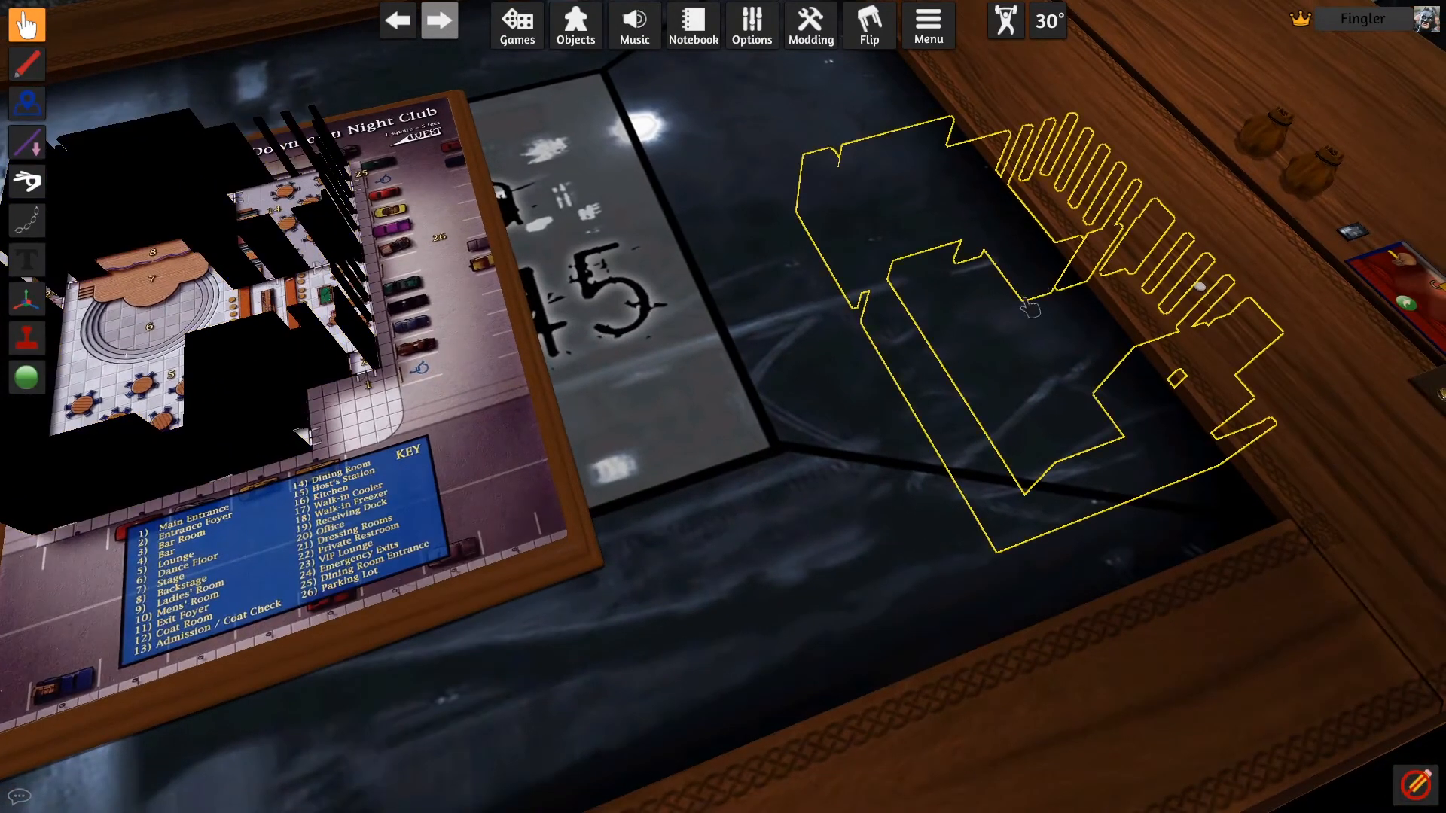
right_click(262, 362)
click(338, 565)
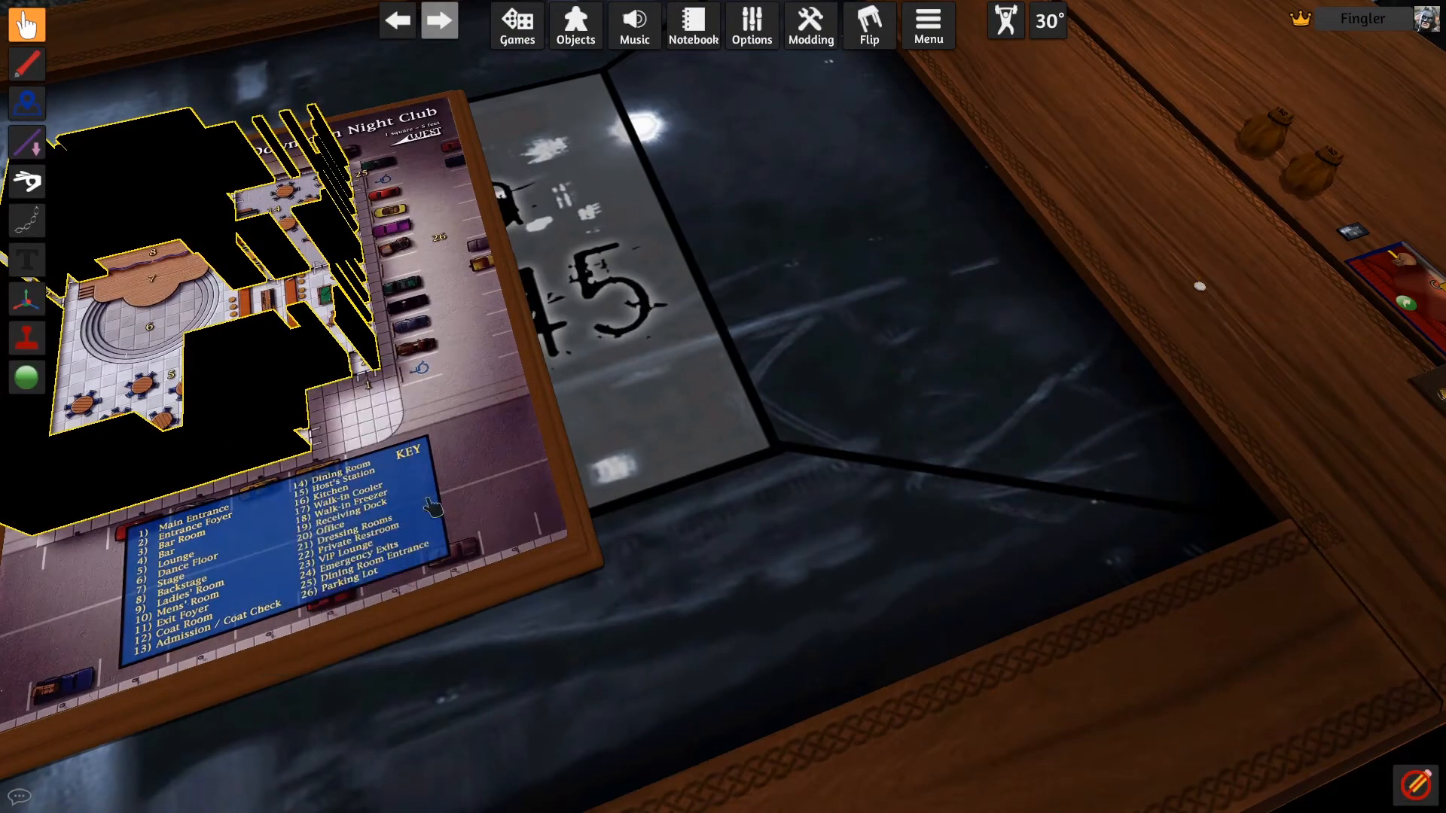
Step: Switch the grey door piece on the parking lot to state 2 and back to state 1
key(a)
key(2)
key(1)
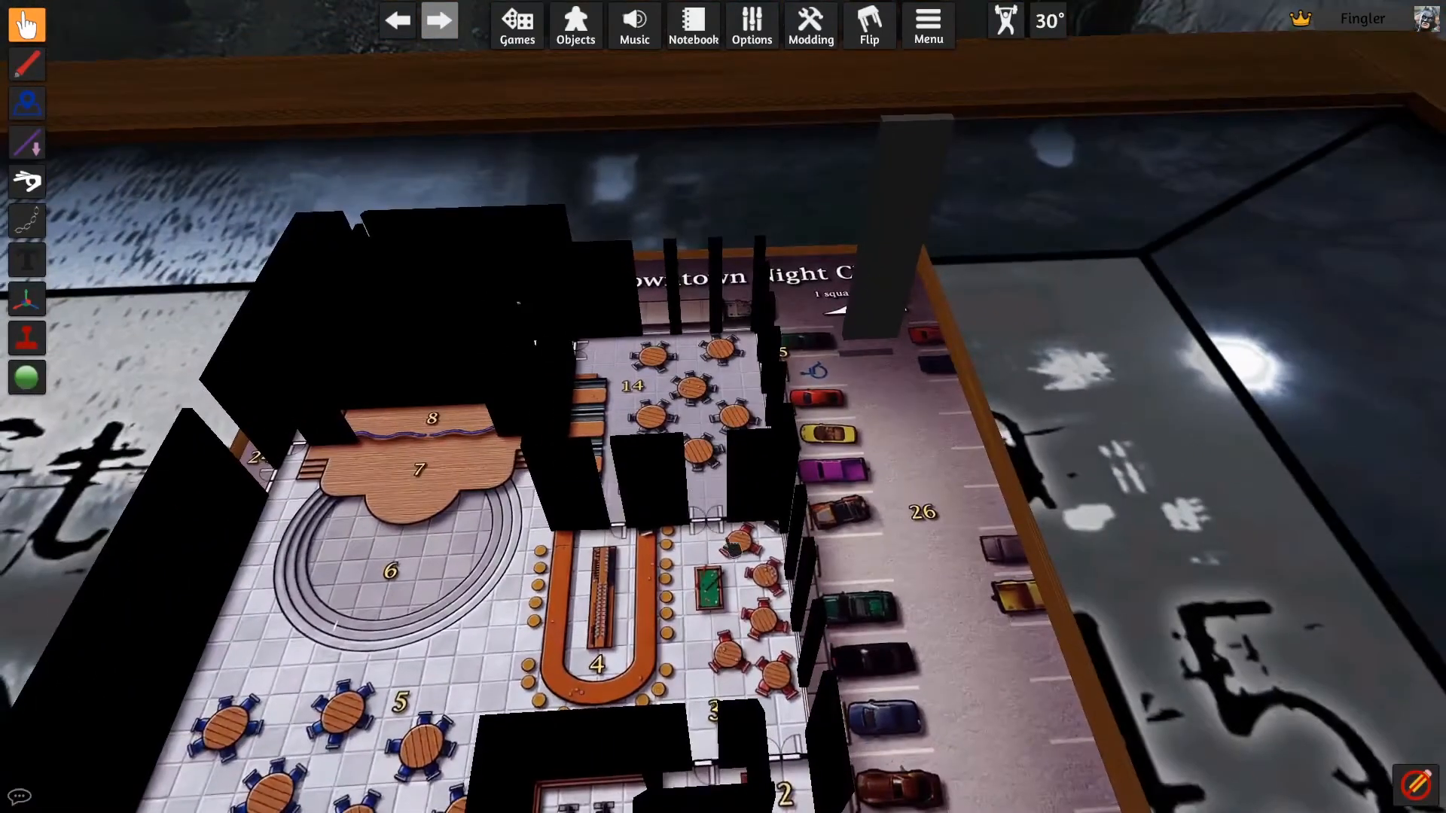
right_drag(728, 543, 714, 488)
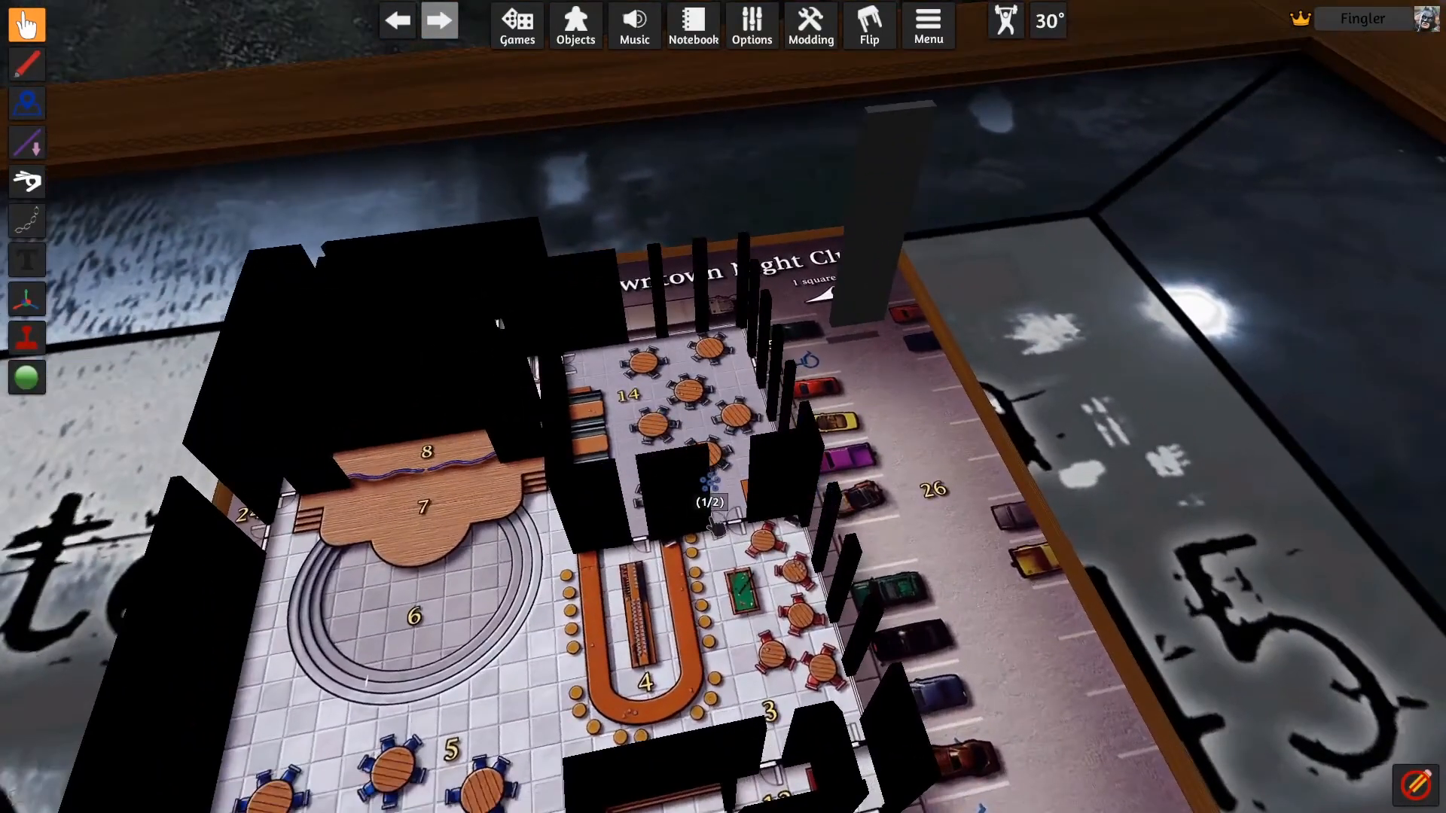
key(s)
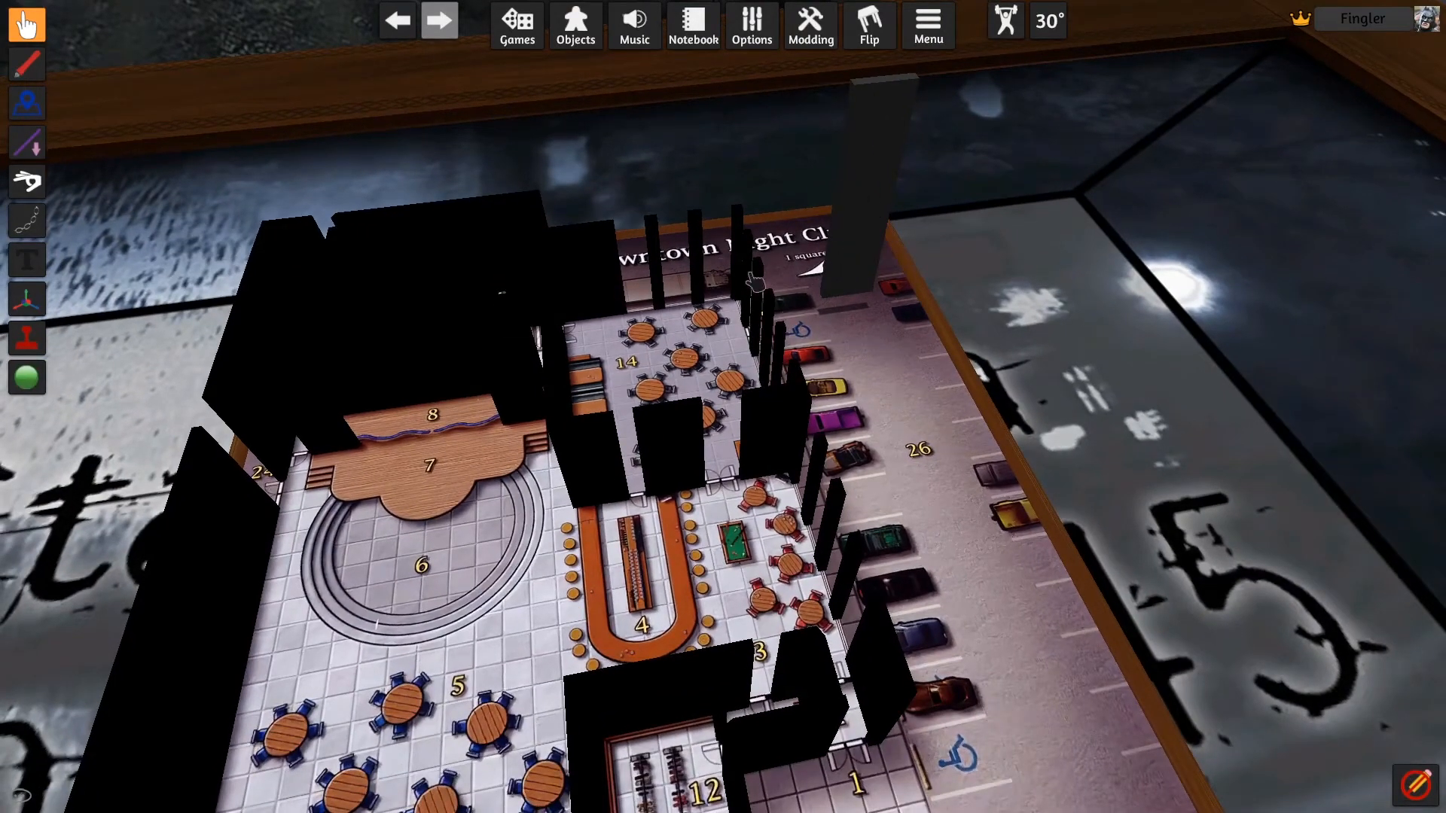
key(2)
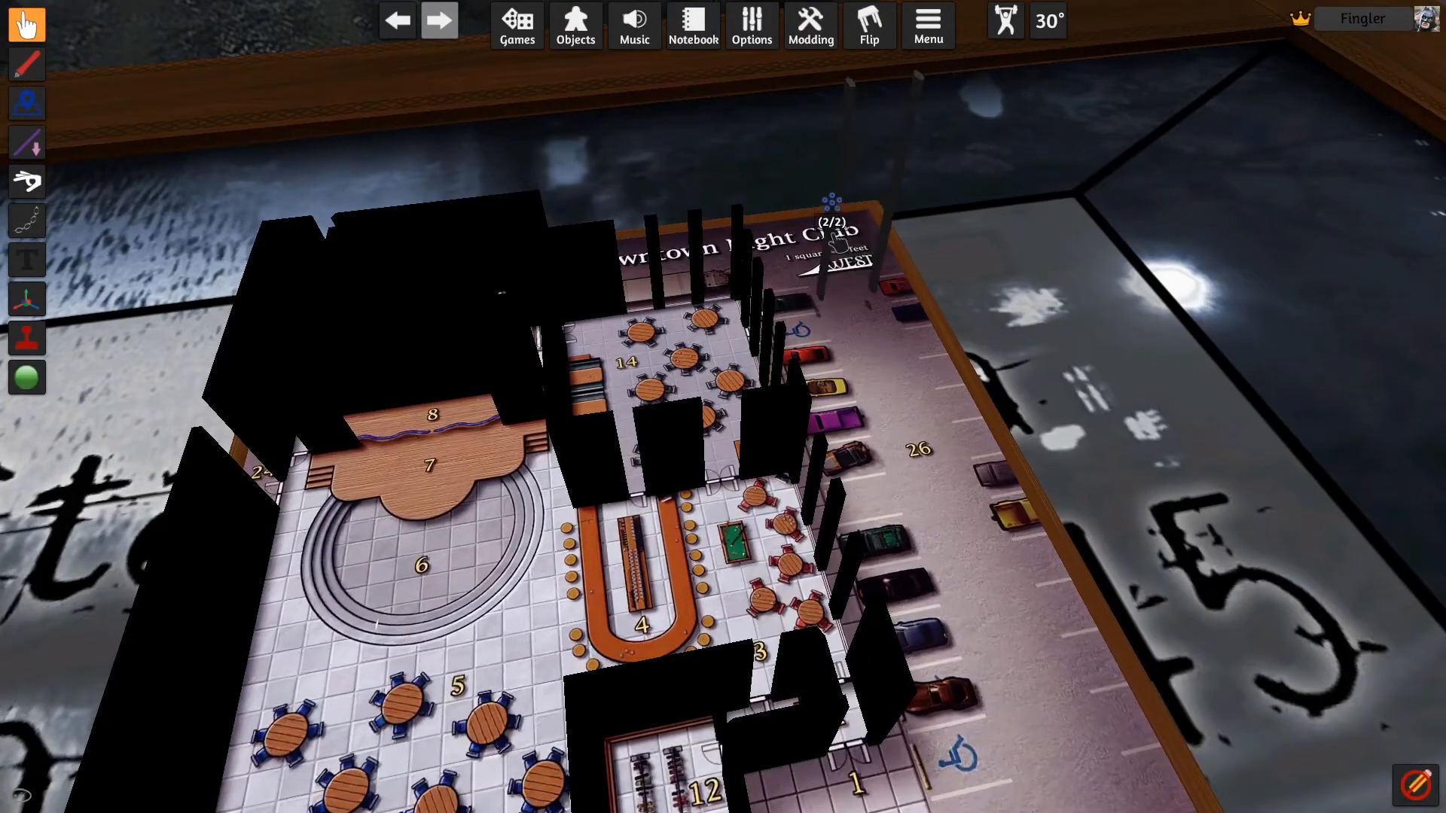
key(1)
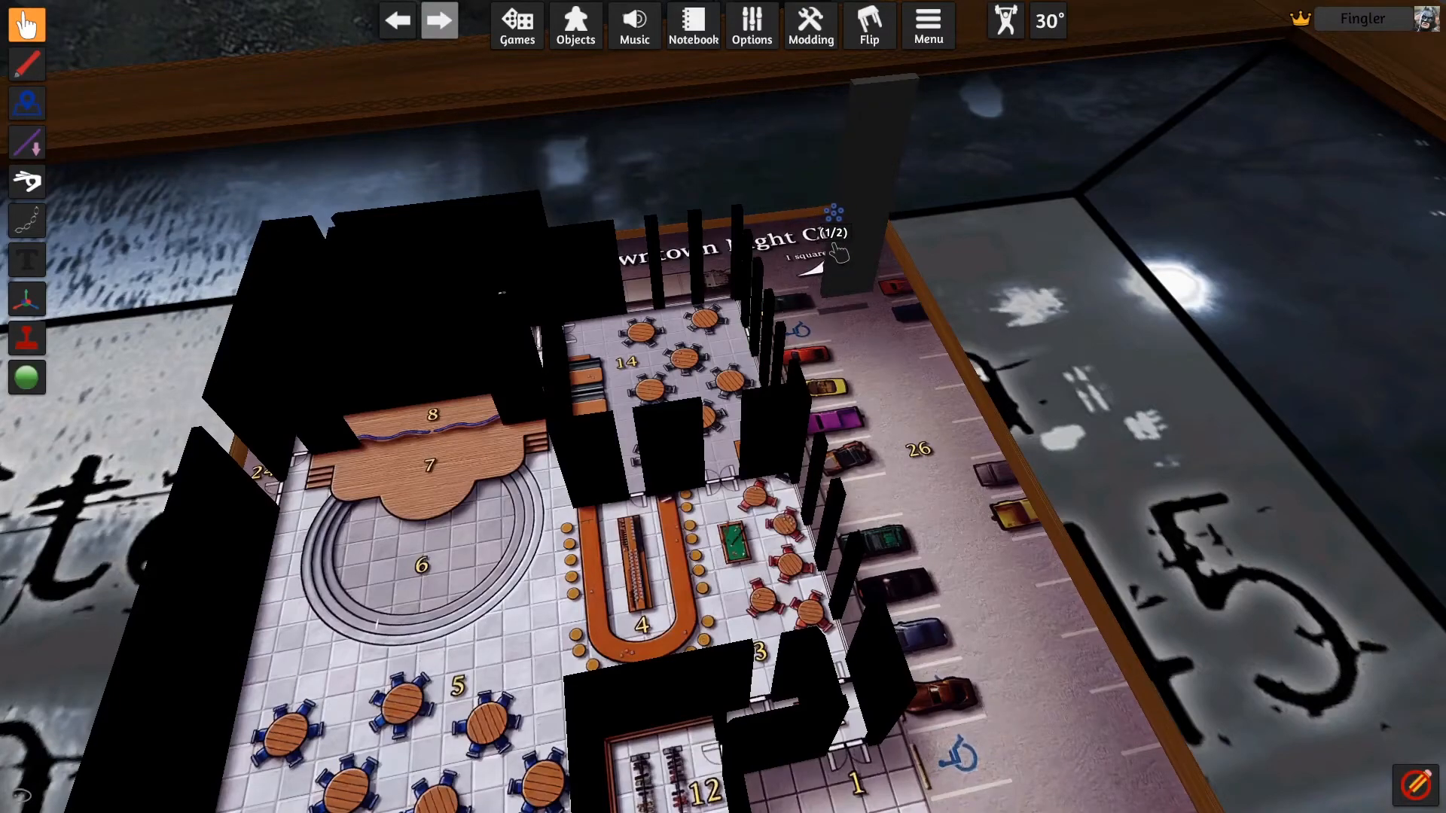
Step: Move the door piece from the parking lot to the doorway between room 23 and stage area 8, about X -5.27, Z 7.24
key(p)
key(p)
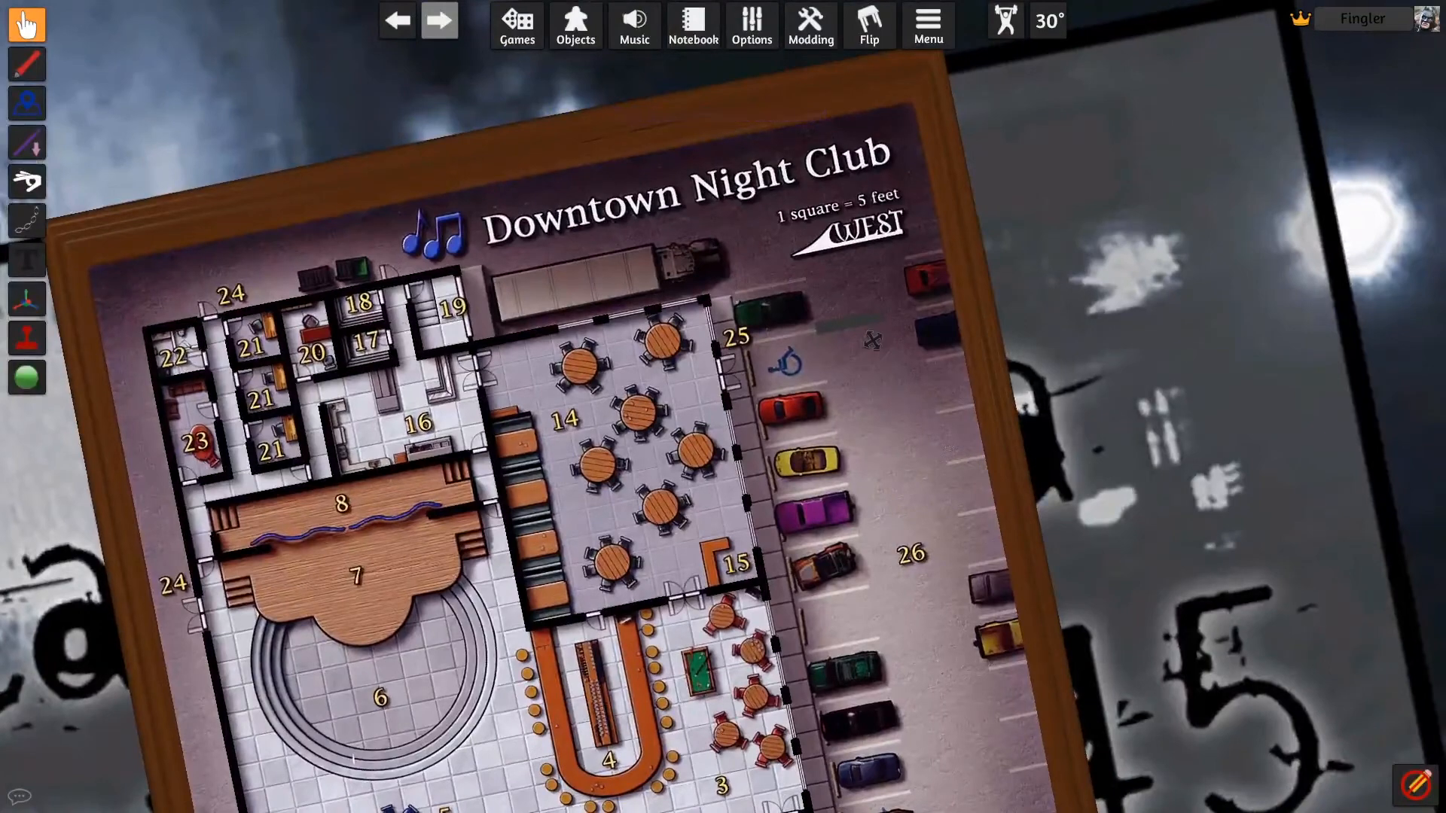
key(F8)
click(866, 329)
middle_drag(866, 336, 1148, 255)
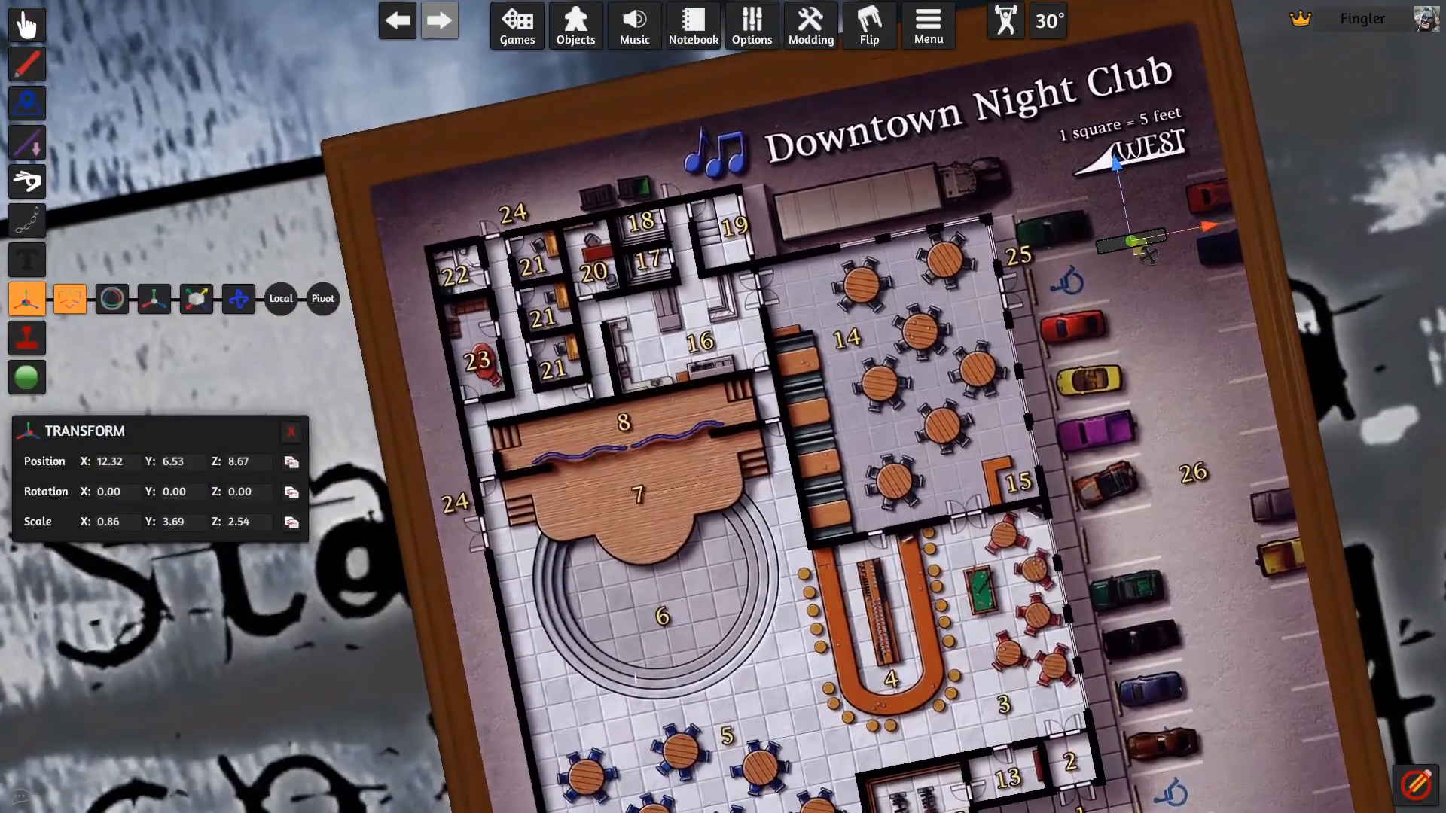
drag(1148, 256, 494, 443)
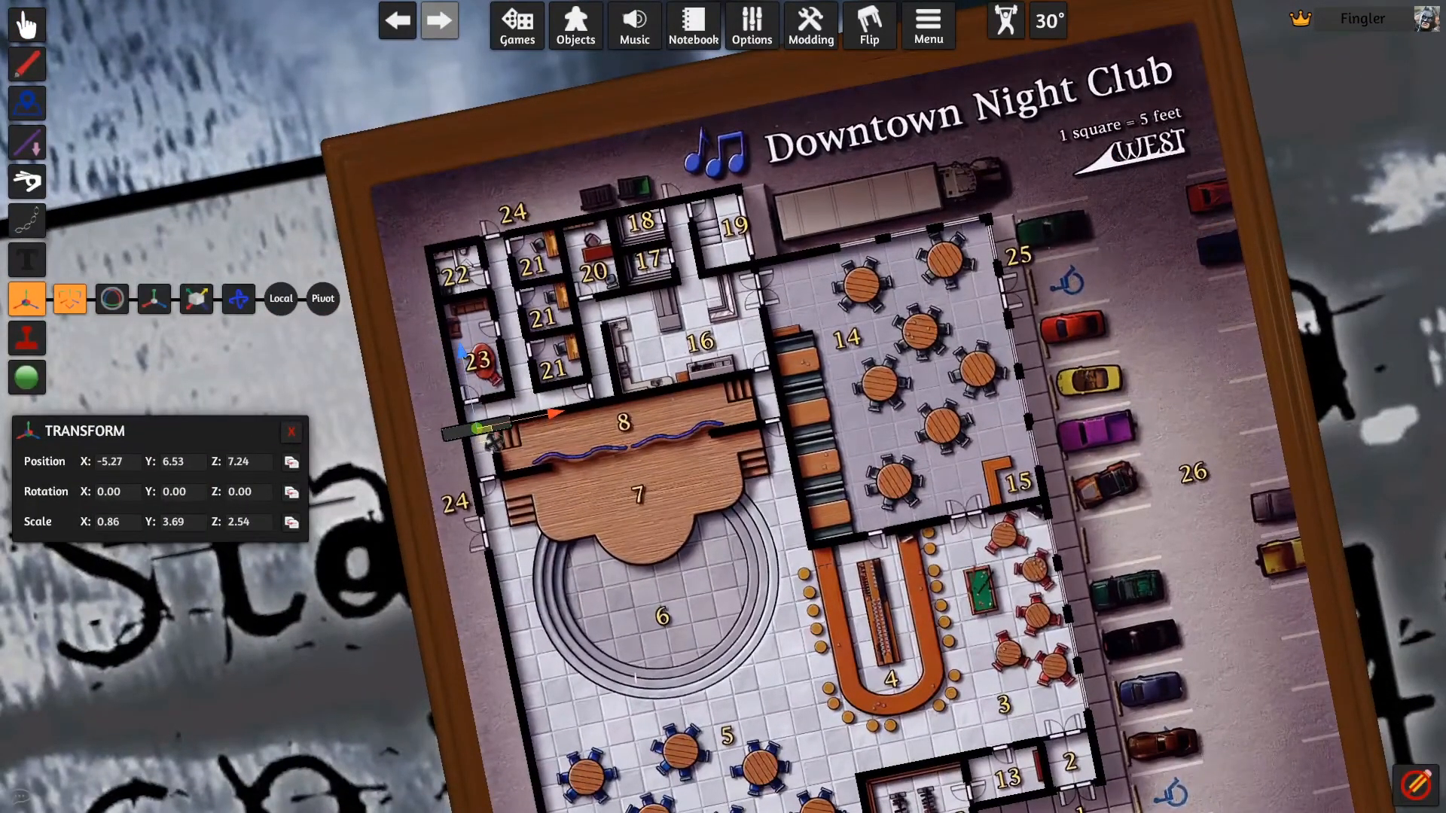
Step: Shrink the door piece to fit the doorway beside the stage and align it at about X -5.23, Z 7.23
middle_drag(559, 392, 729, 290)
scroll(727, 290, up, 4)
key(F8)
key(F8)
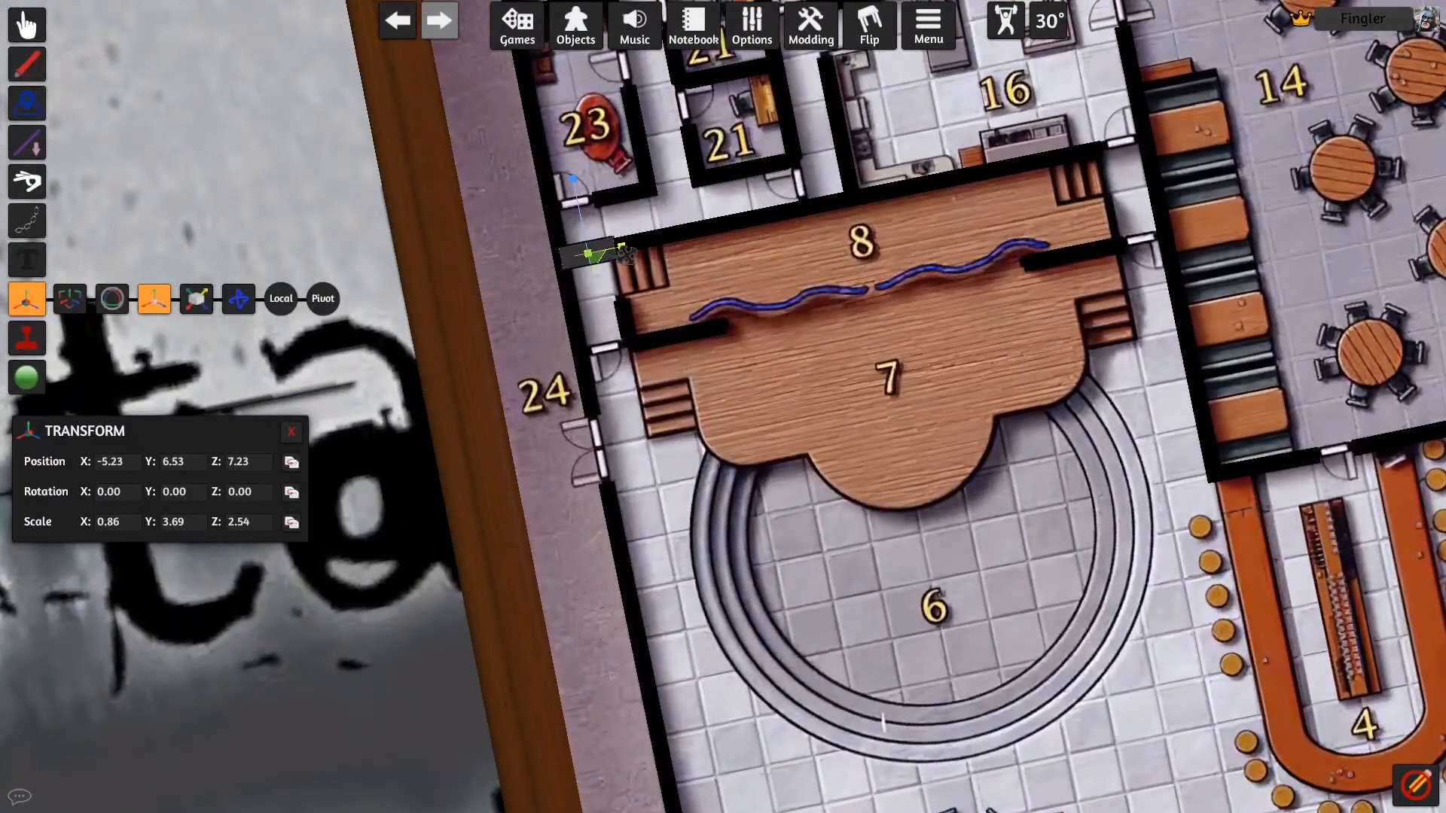
Step: Copy the fitted door piece and place duplicates in the doorways below room 23, beside room 22, and between rooms 20 and 16
key(F1)
right_click(592, 256)
click(646, 211)
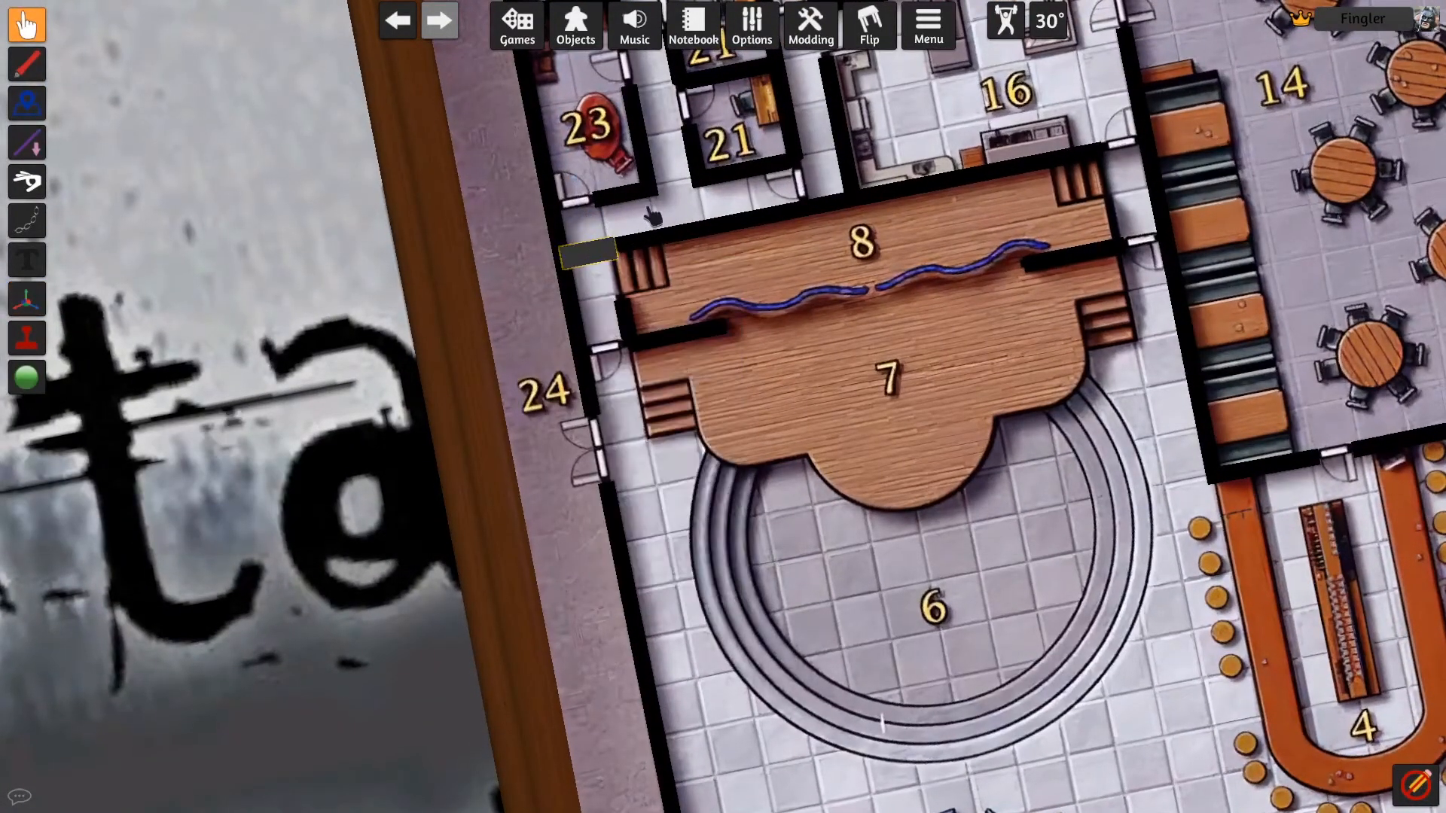
middle_drag(569, 210, 585, 271)
middle_drag(732, 216, 670, 503)
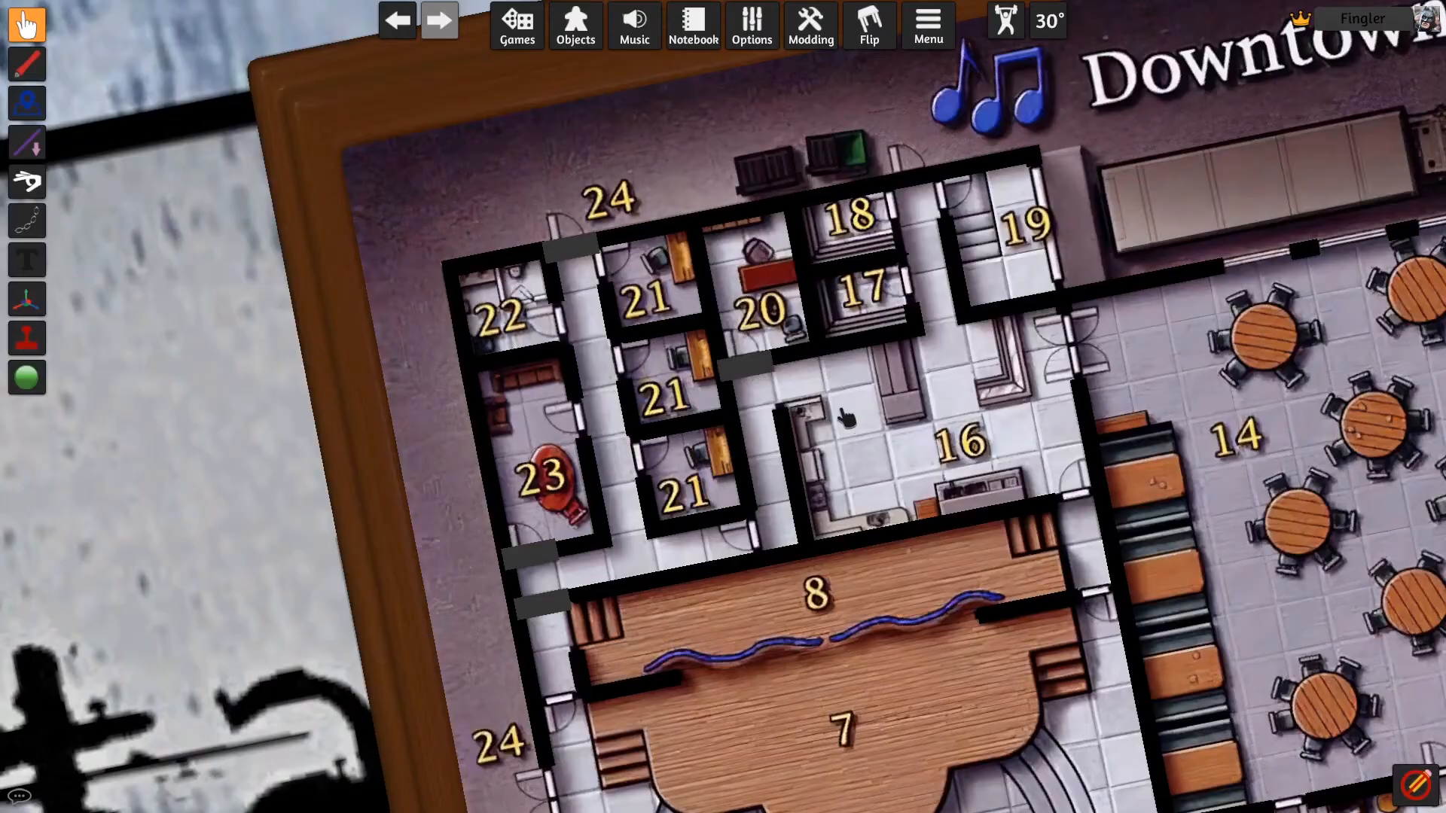
Step: Lower the raised door piece at X 5.40, Z -7.70 onto the board, to about Y 2.16
middle_drag(843, 412, 667, 373)
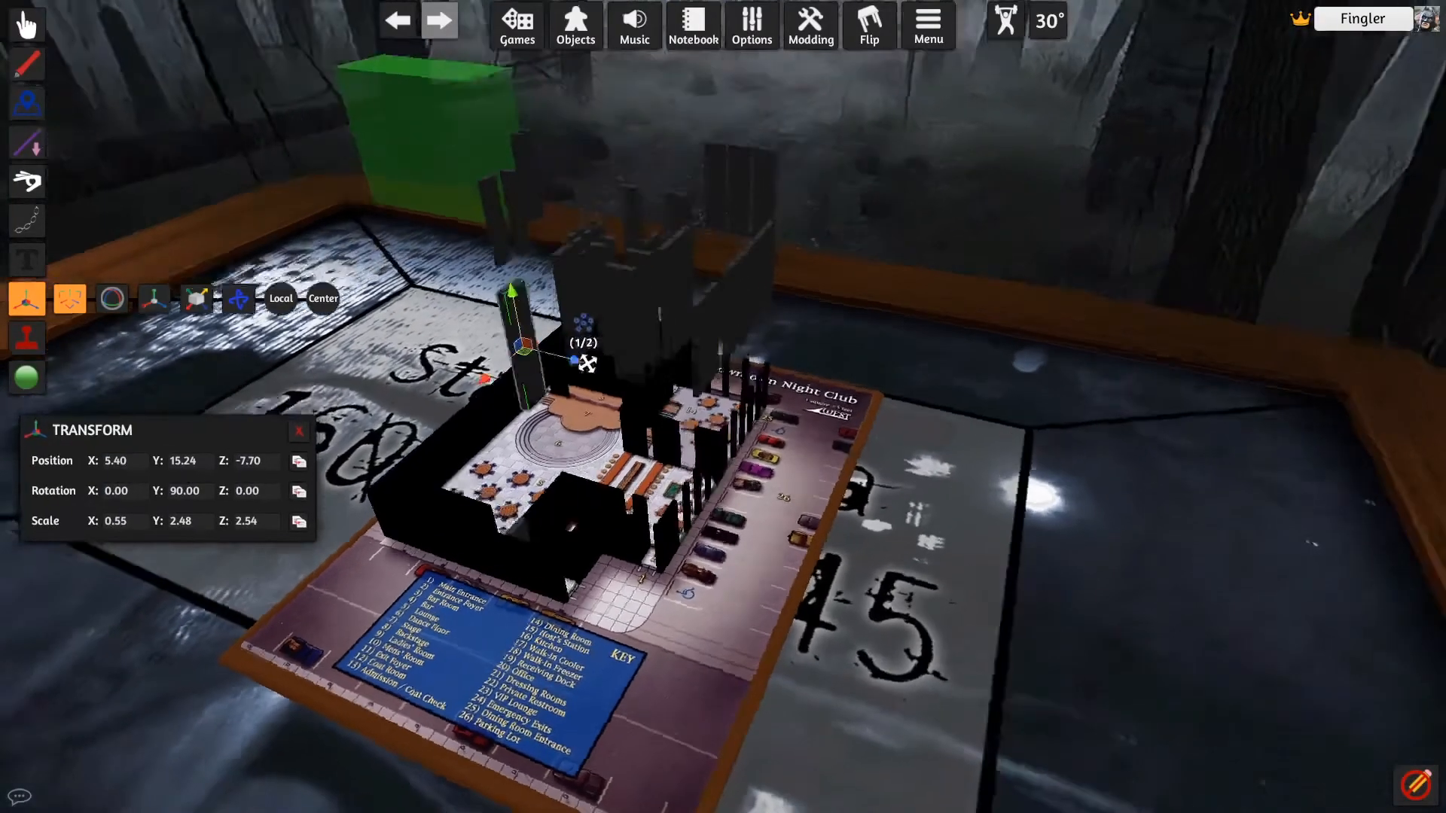
drag(527, 325, 564, 562)
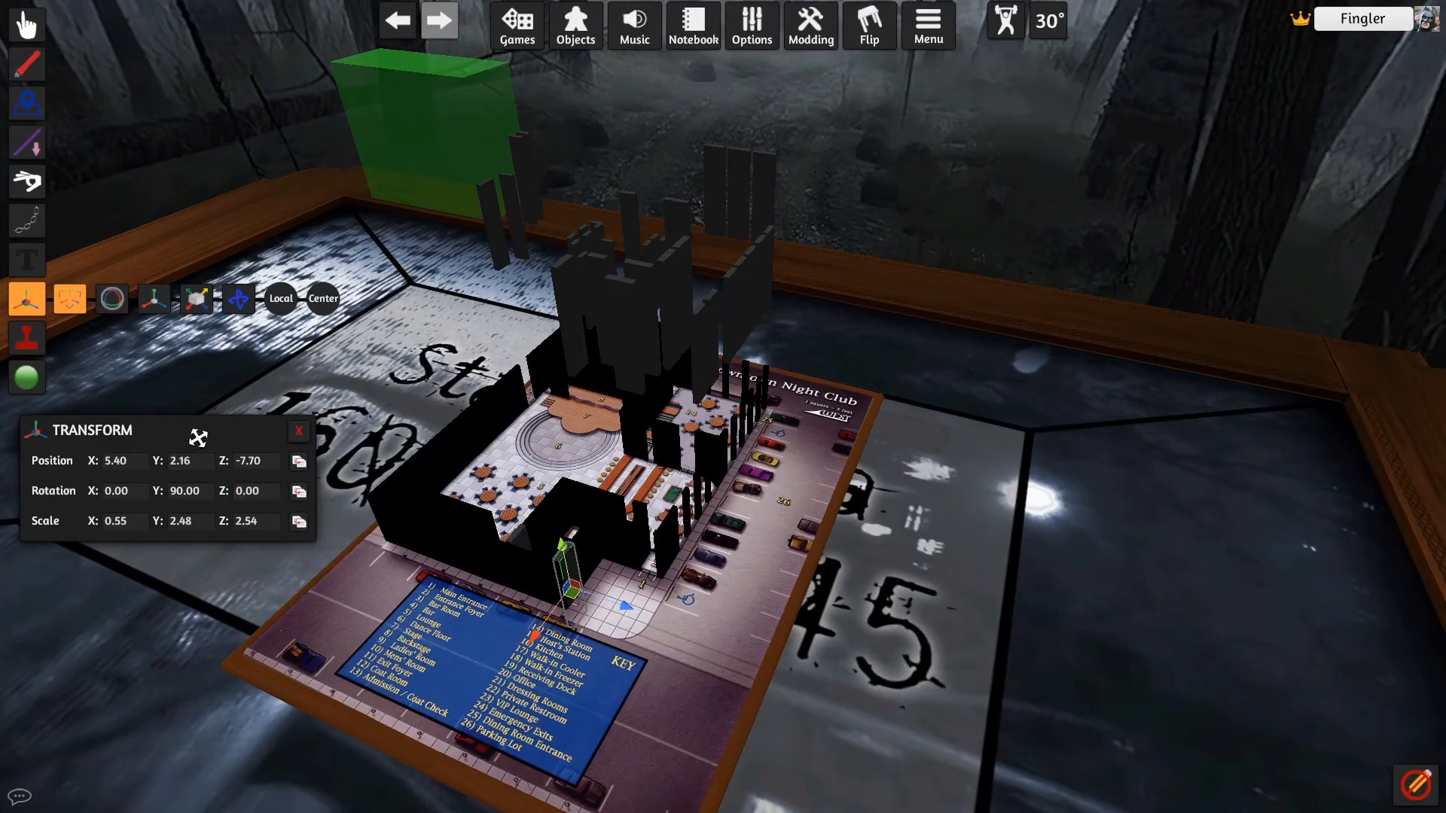
Step: Select all the door pieces around the club together and set their Y position to 2.16, level with the walls
right_drag(192, 431, 539, 204)
drag(512, 73, 923, 310)
text(2.91)
key(Return)
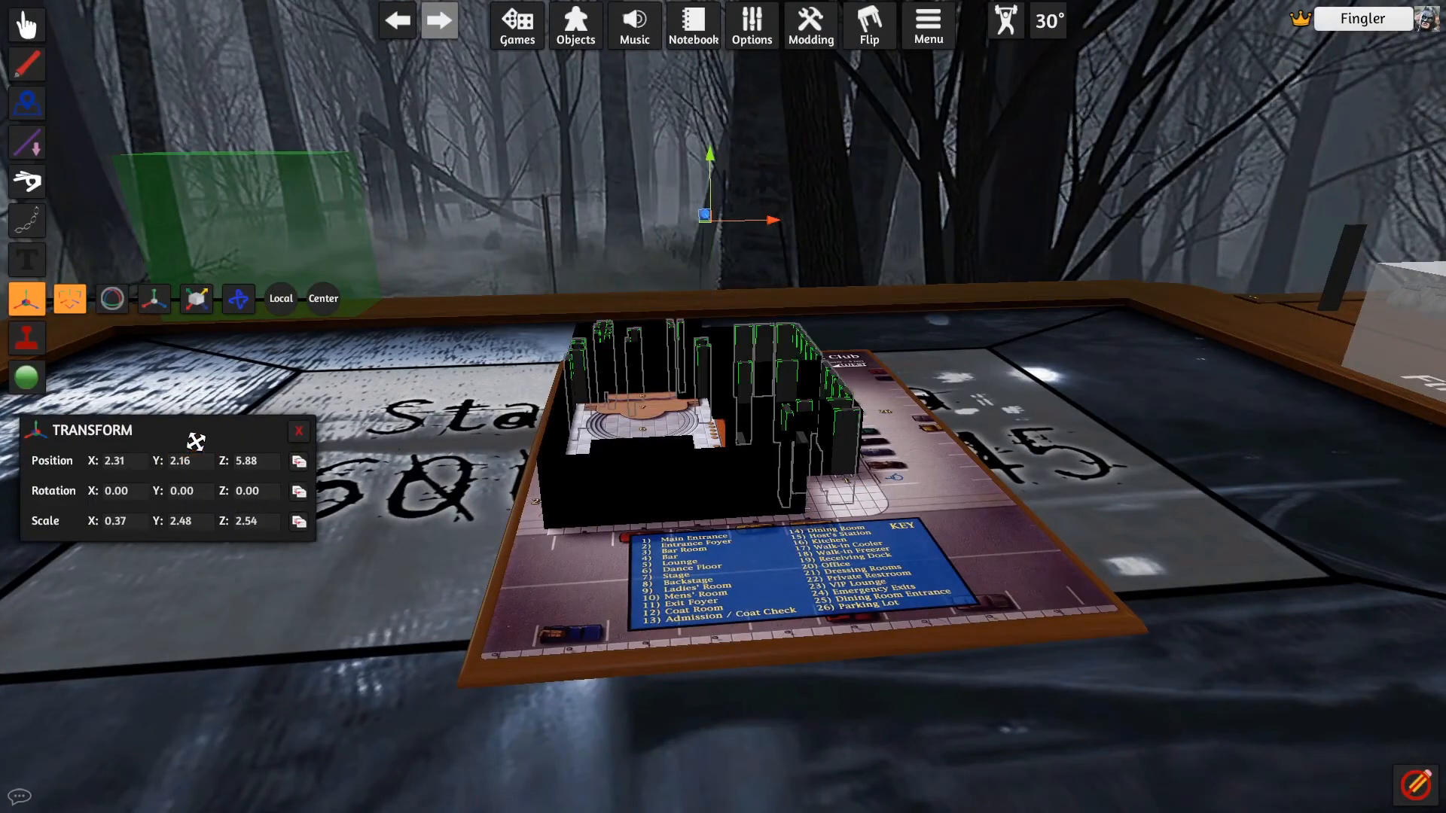
Step: Raise the Fog Height of the fog of war zone slightly above 0.00 so that it covers the club map
right_drag(587, 374, 629, 444)
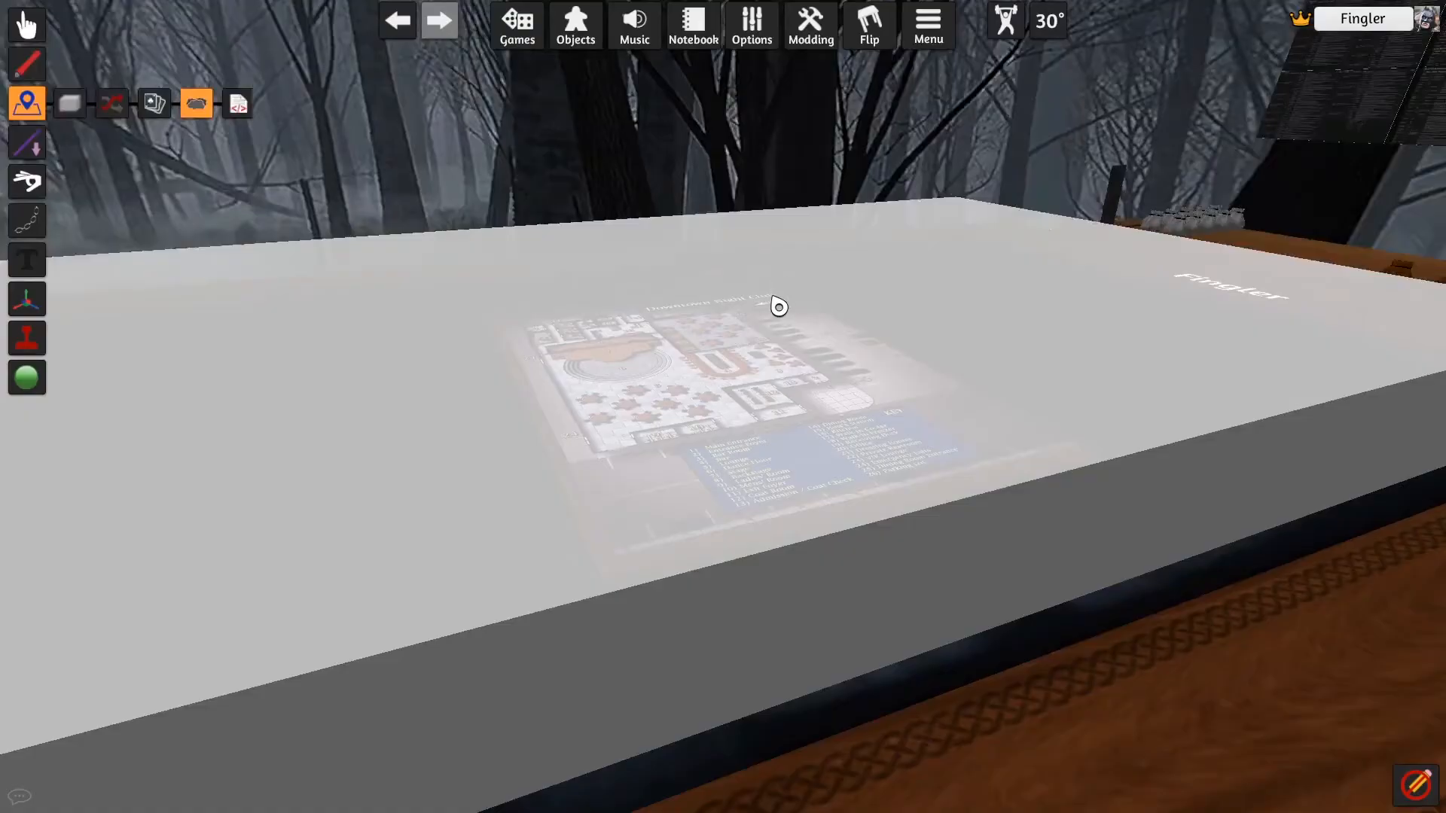
right_click(778, 307)
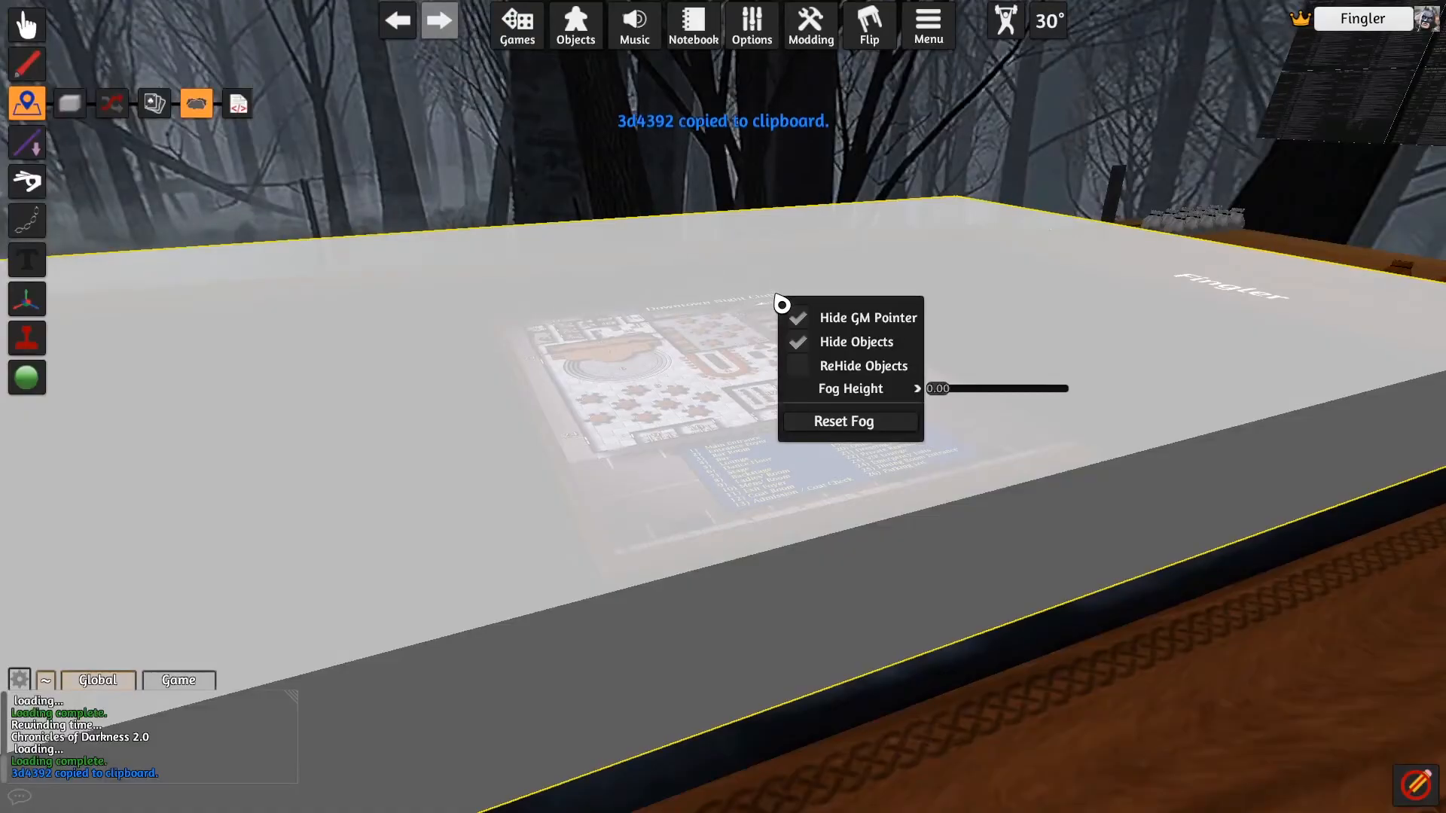
click(950, 392)
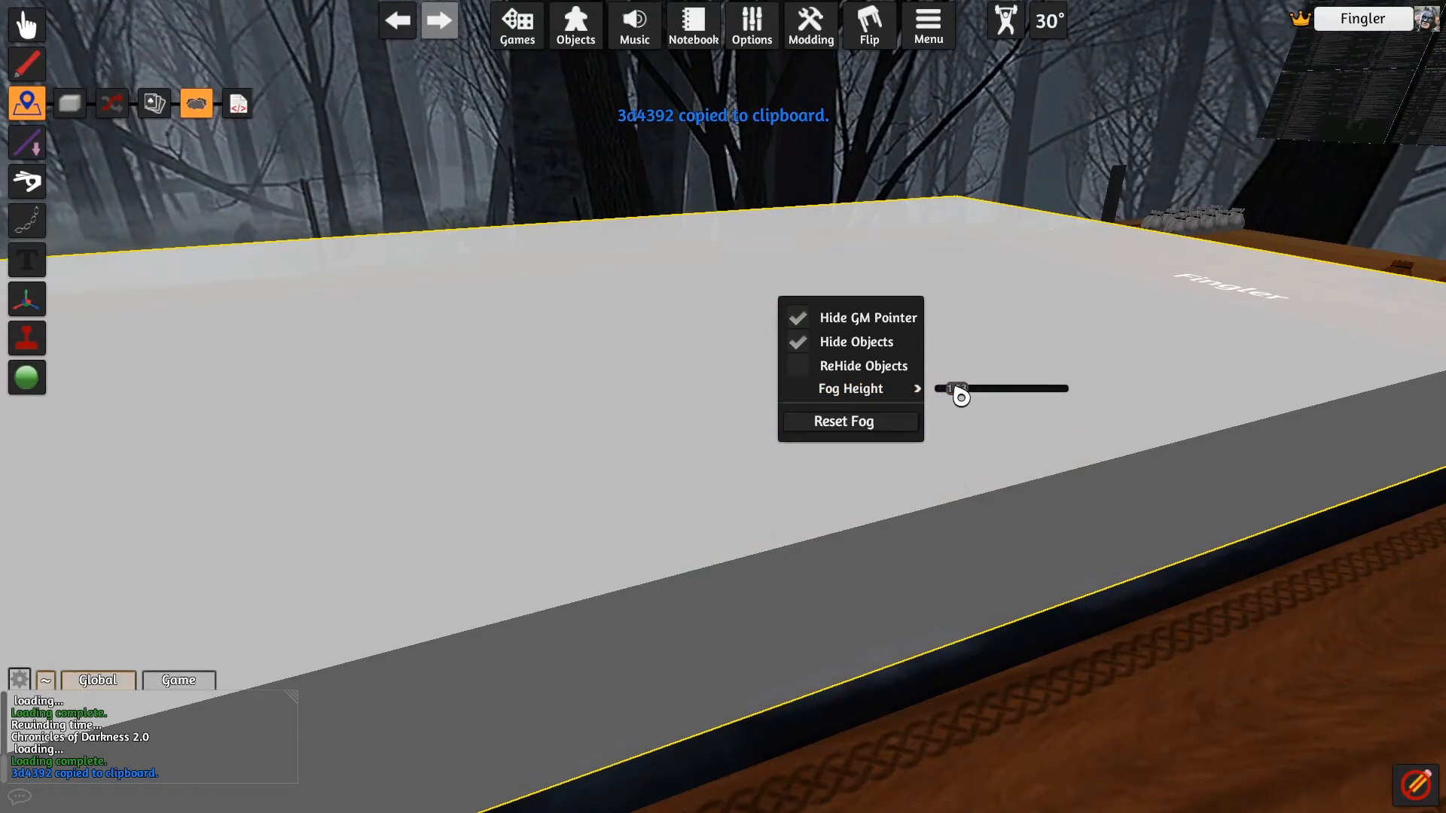
right_drag(533, 176, 367, 176)
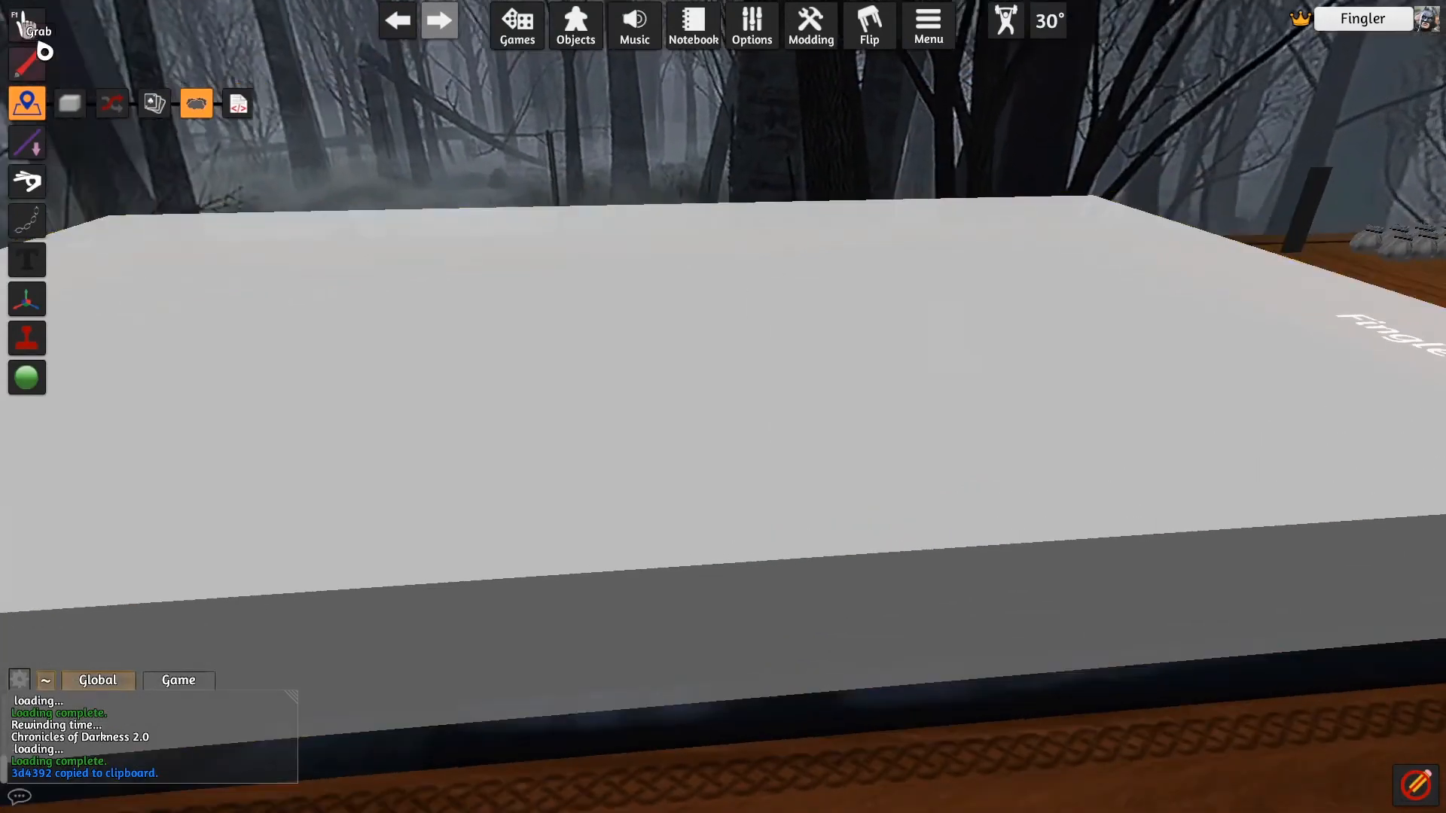
Step: Greatly increase the Reveal Range of the revealer figure standing in the fog
click(27, 27)
right_drag(979, 181, 918, 529)
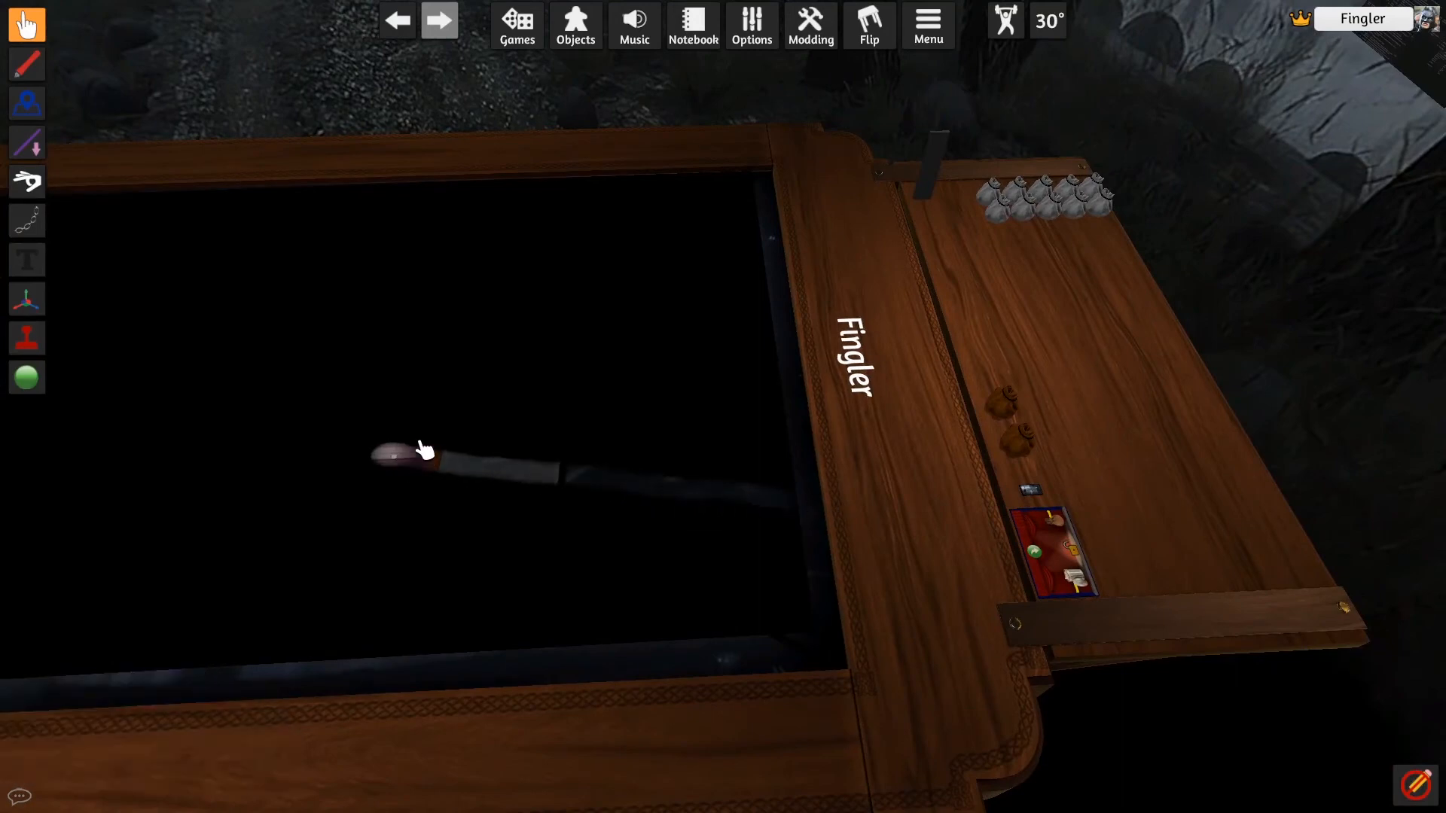
scroll(411, 456, up, 6)
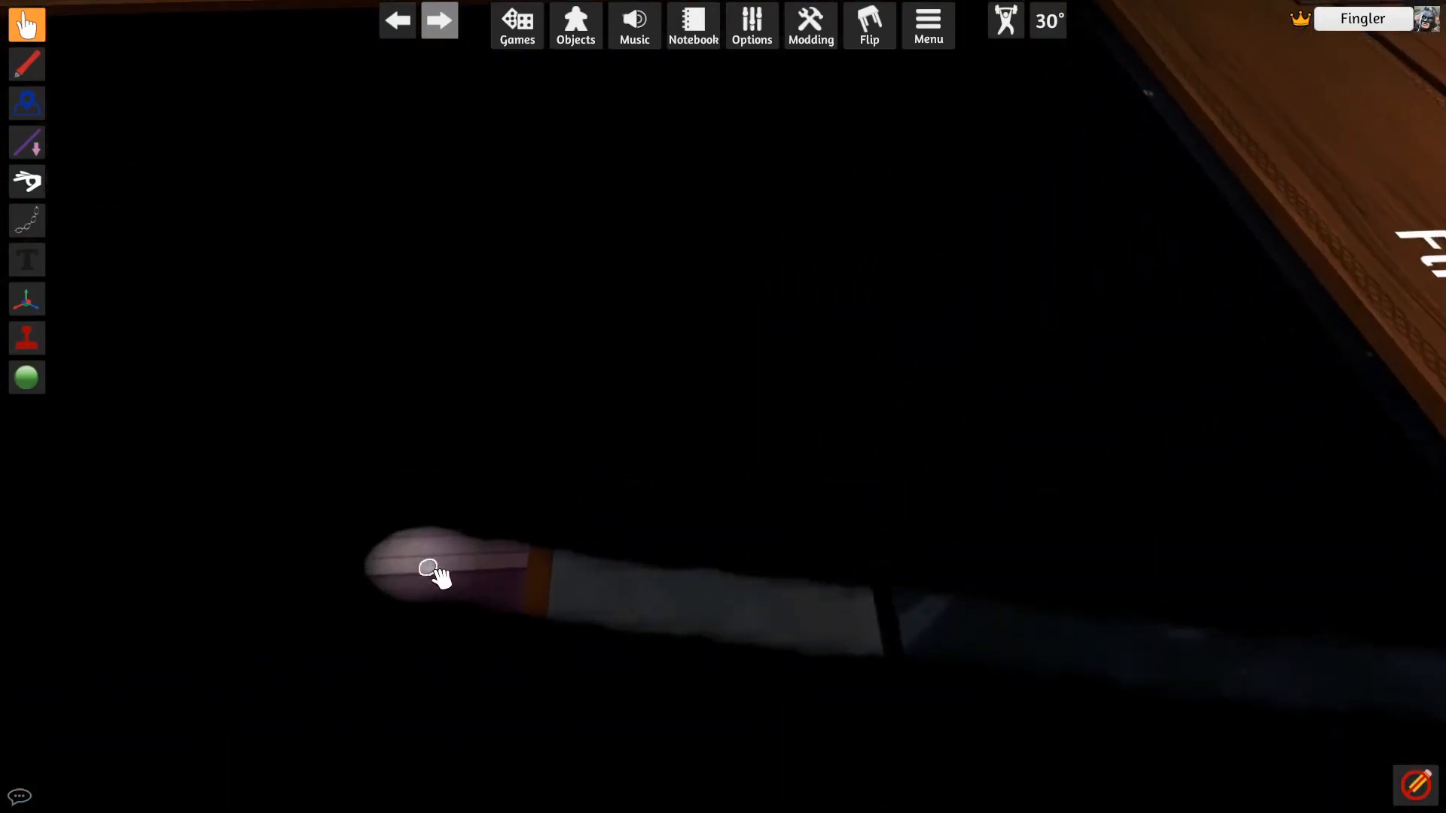
right_click(426, 575)
mouse_move(493, 550)
mouse_move(645, 570)
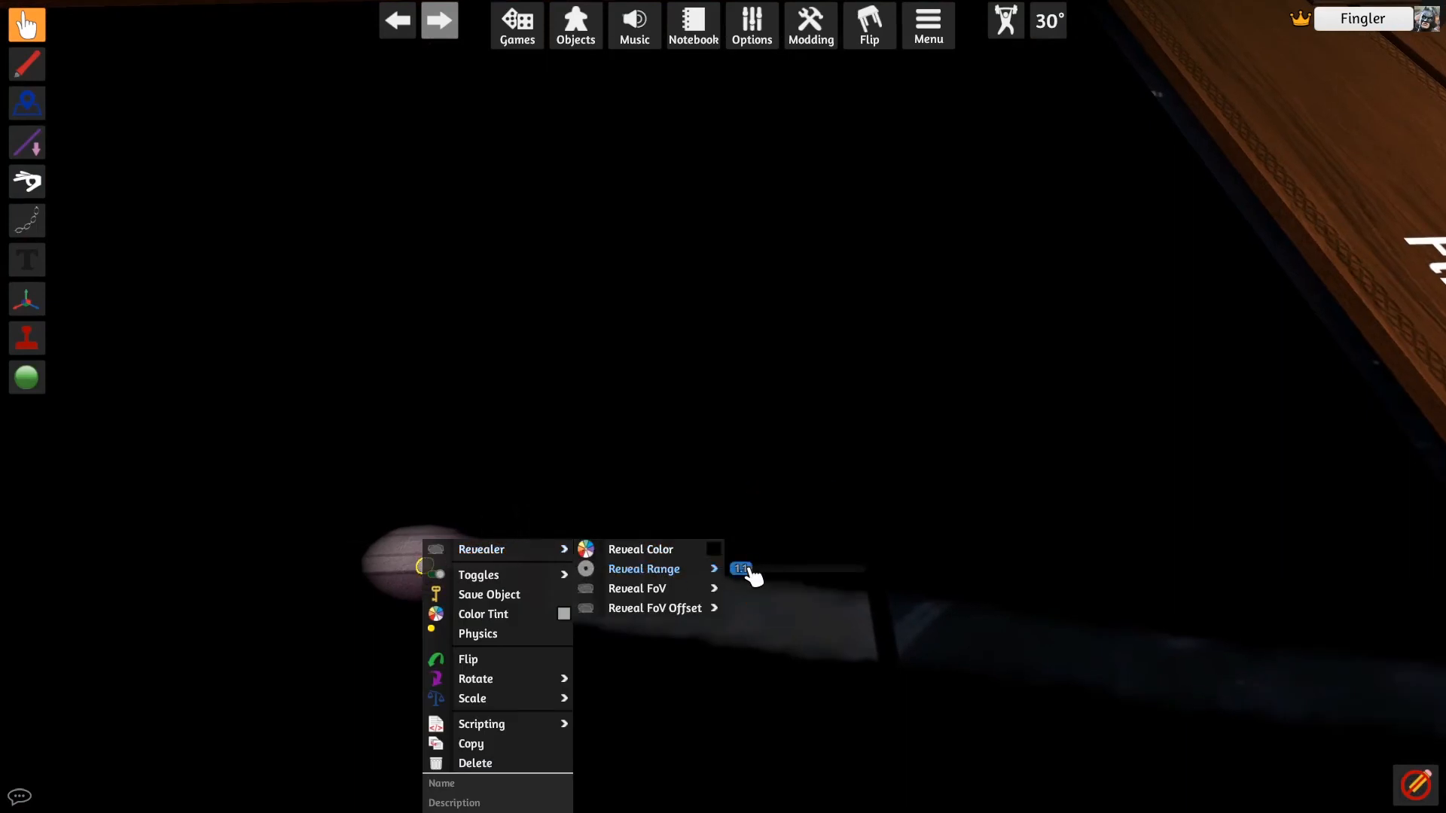
drag(743, 571, 914, 580)
Step: Move the revealer figure from the main entrance through the entrance foyer toward the bar room to test line of sight
scroll(652, 453, down, 5)
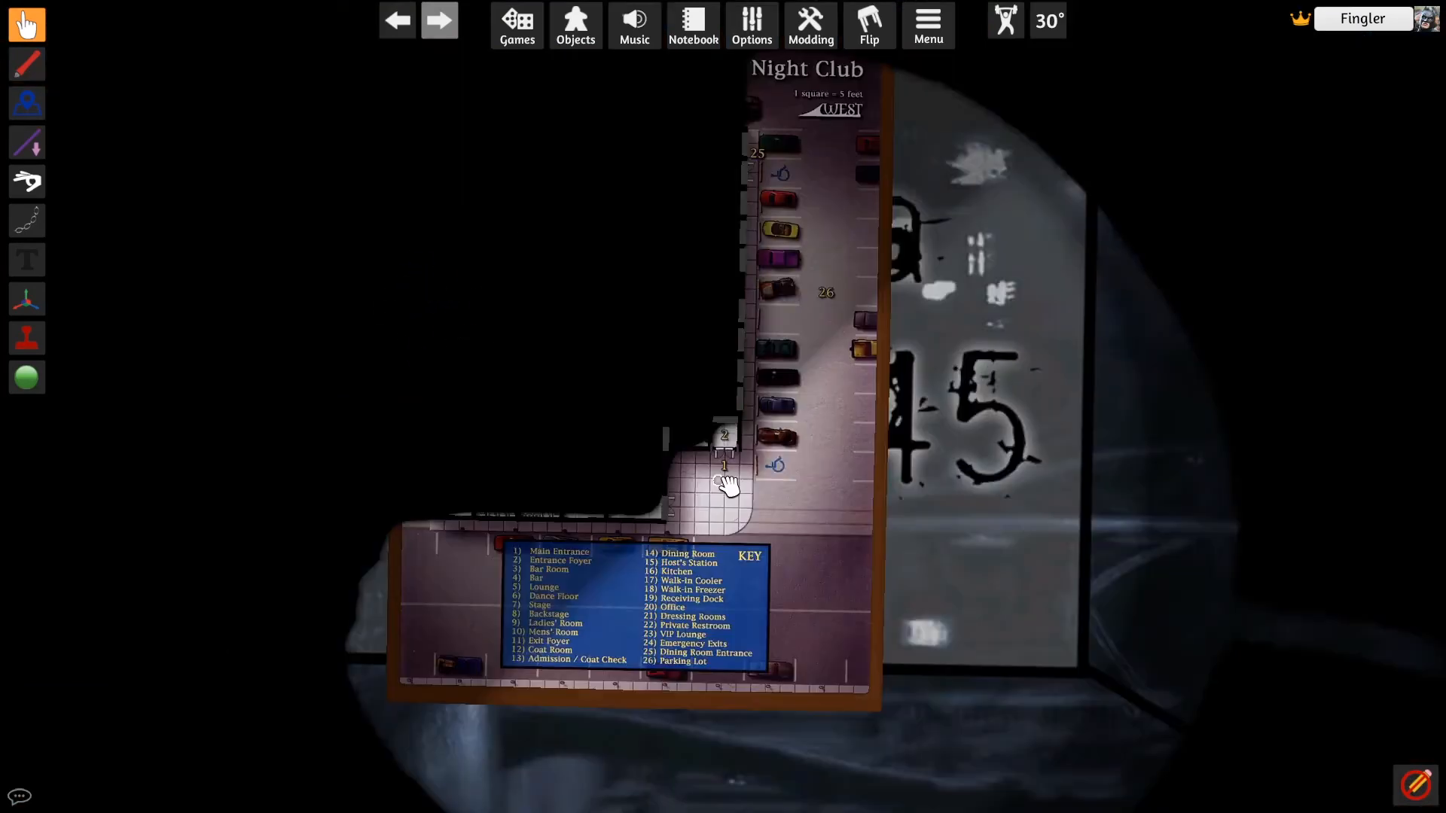
drag(728, 488, 735, 446)
scroll(735, 447, up, 3)
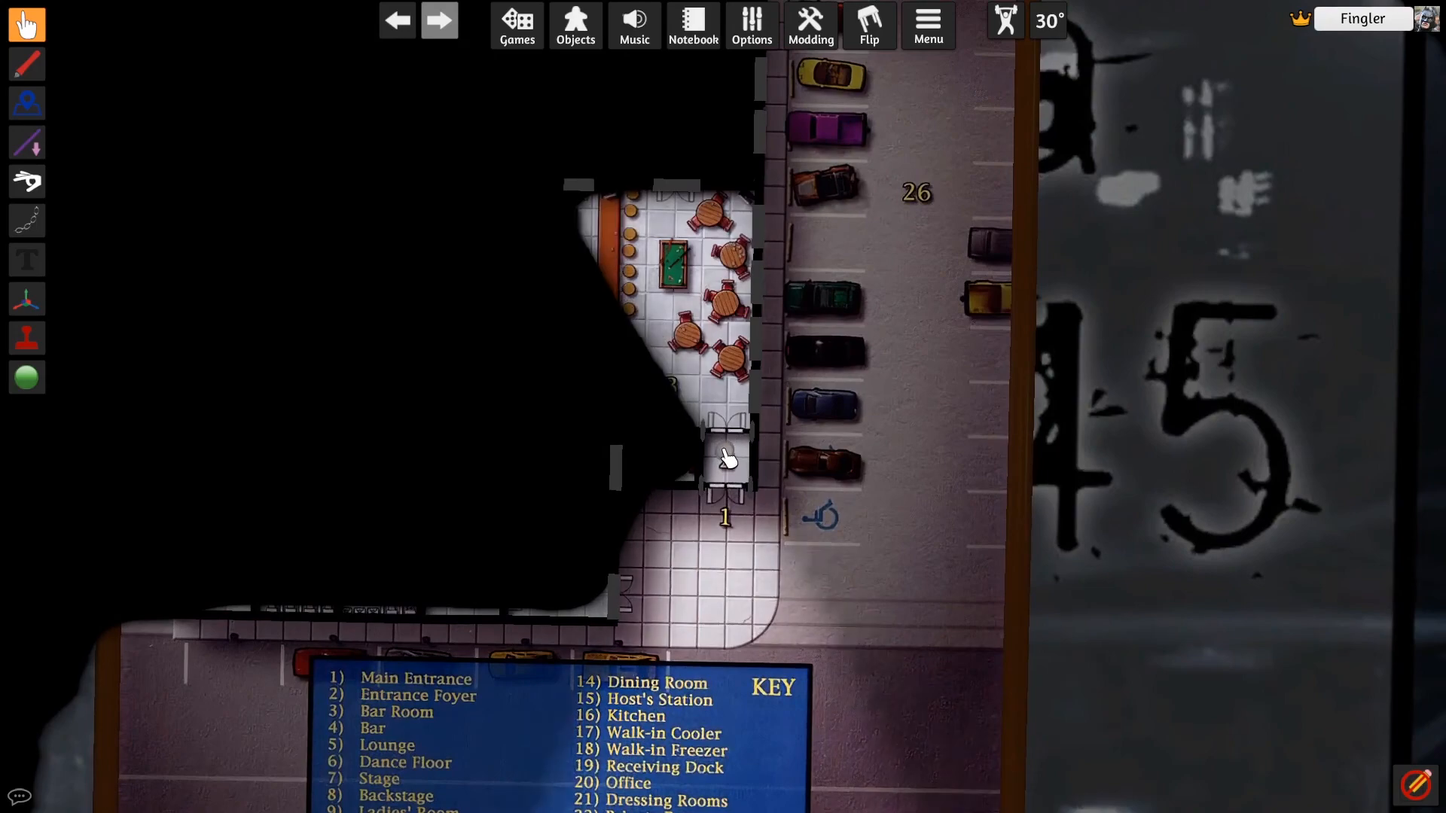
drag(729, 474, 720, 416)
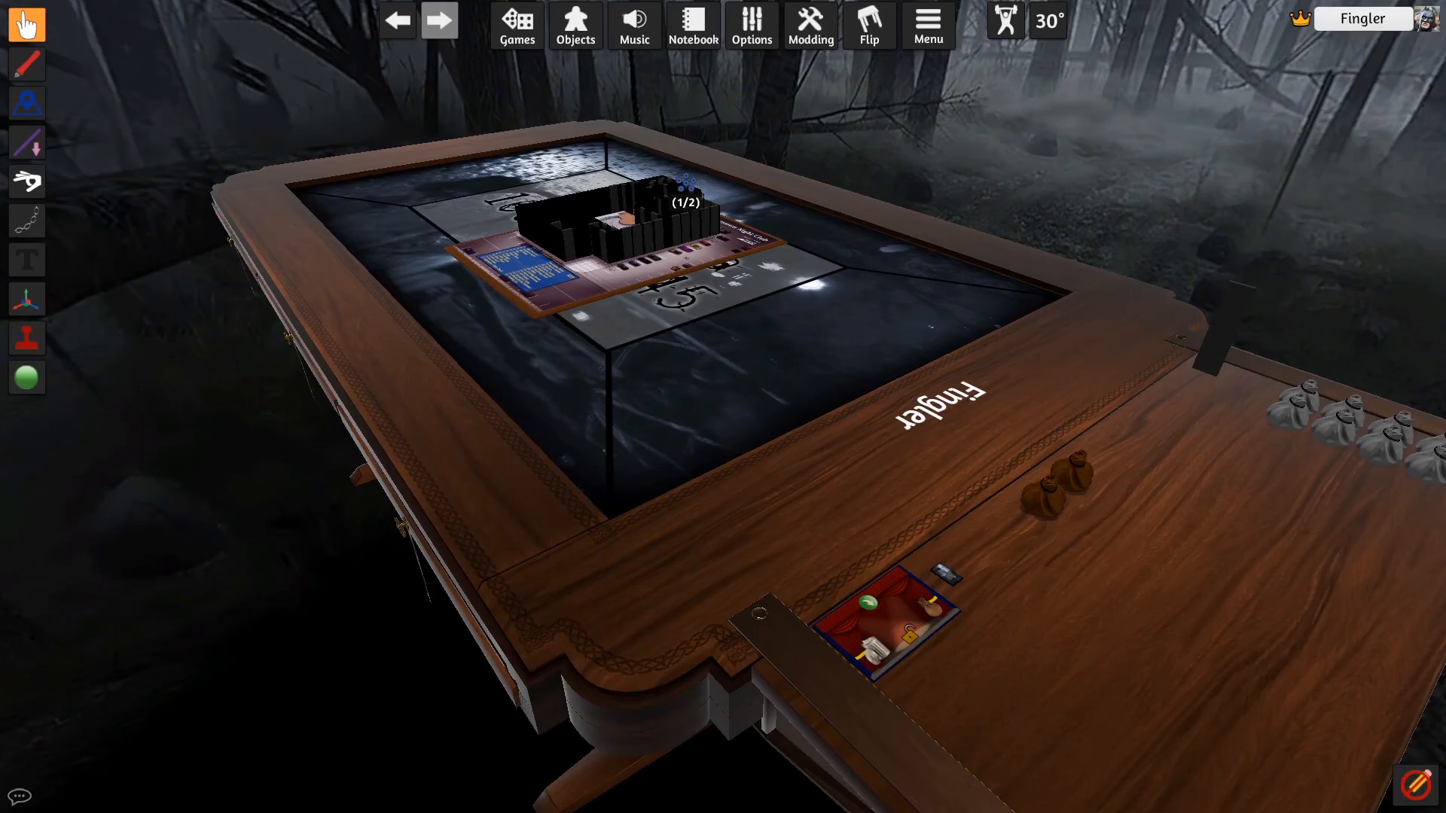
Step: Pack the club map into its A1 SET_Nightclub bag and set the bag on the table's wooden edge
click(933, 608)
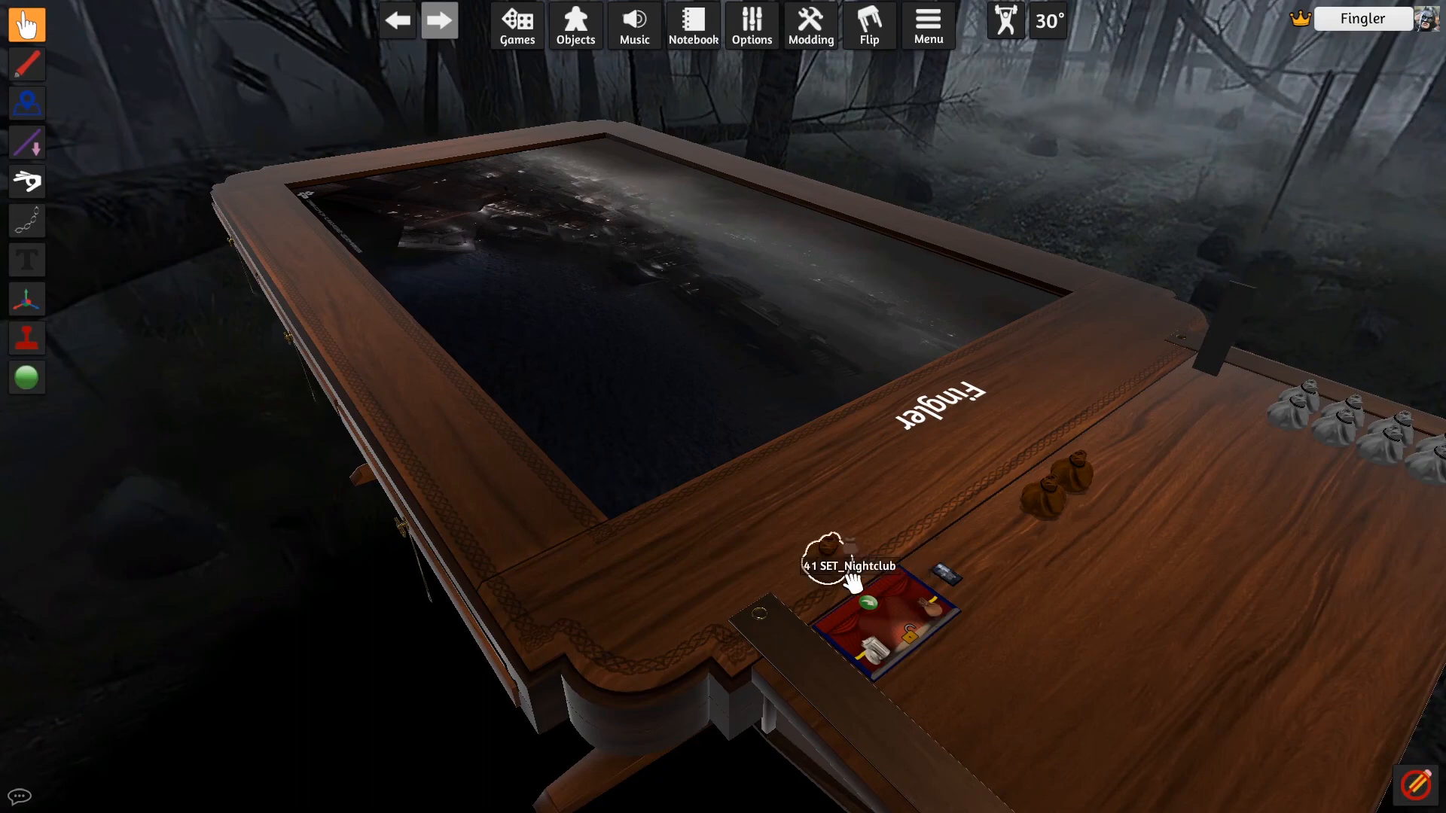
drag(847, 580, 855, 510)
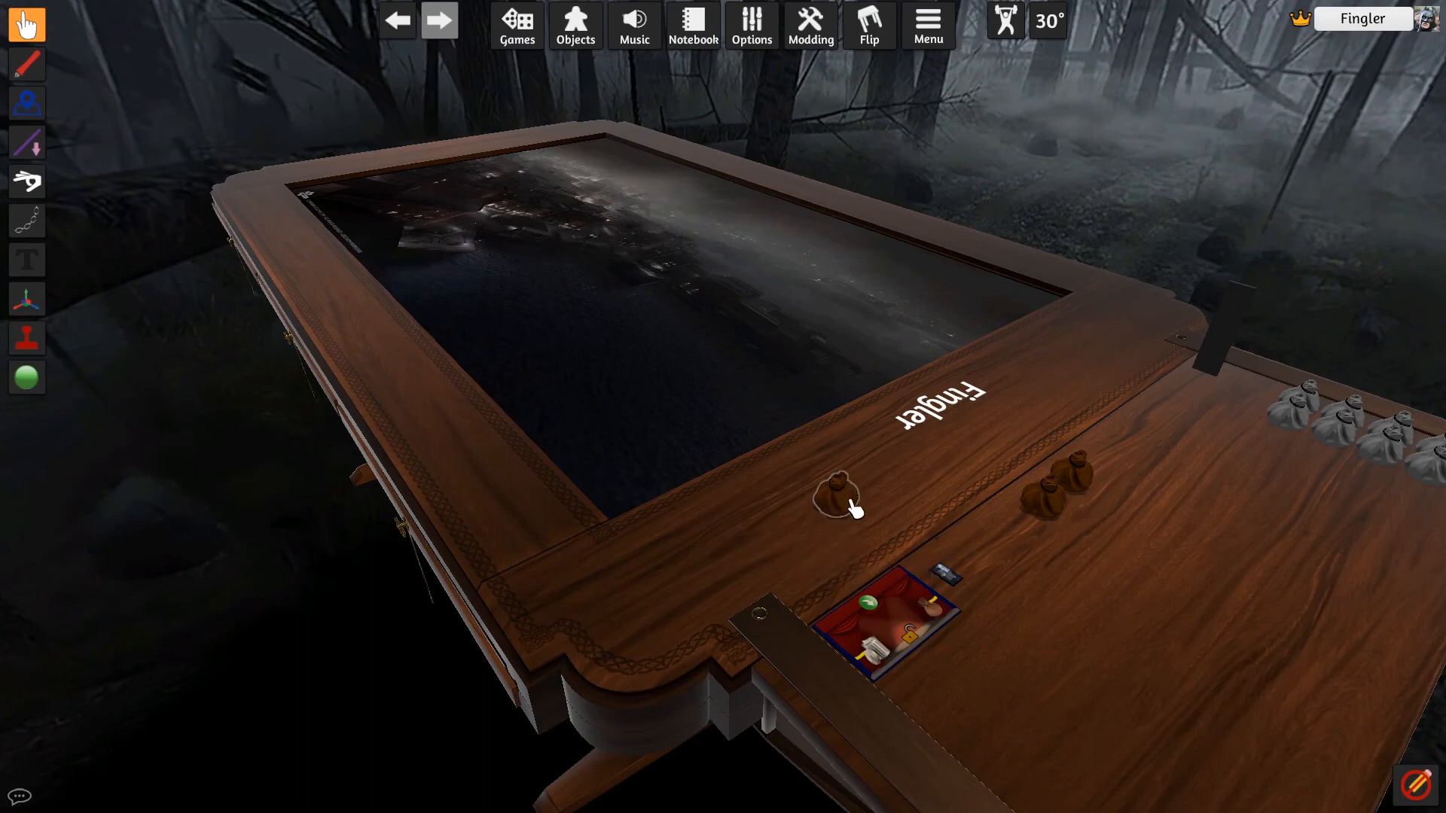